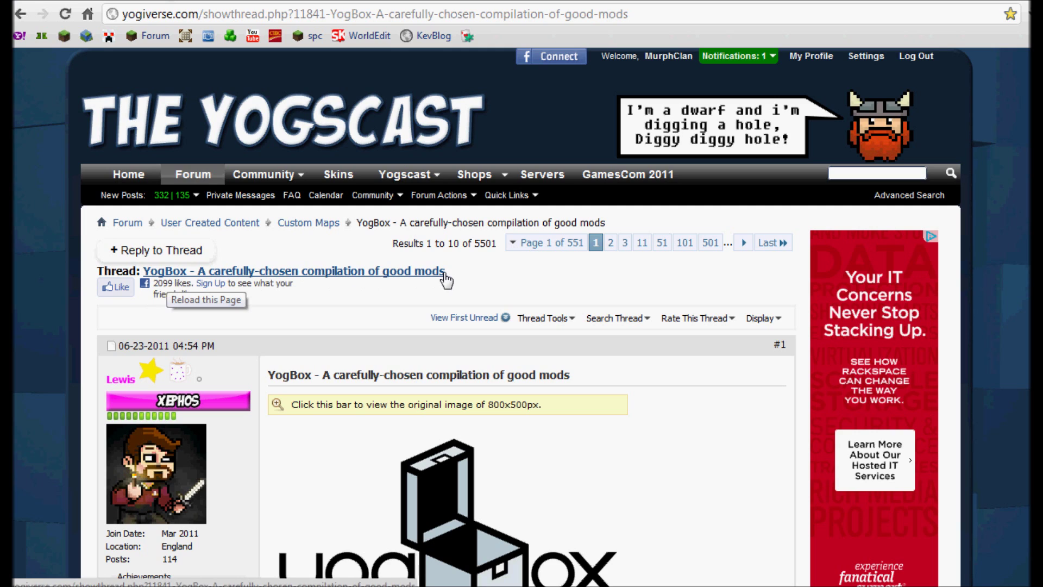
Step: Examine the YogBox thread's notes on using an untouched minecraft.jar and clearing the mods folder before installing
left_click(445, 272)
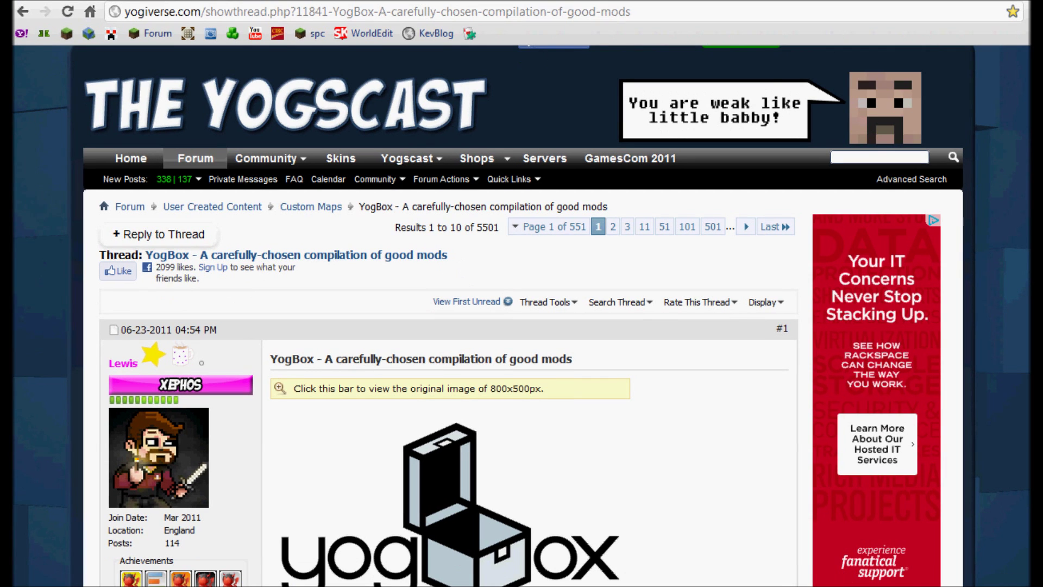
scroll(1040, 102, "down", 5)
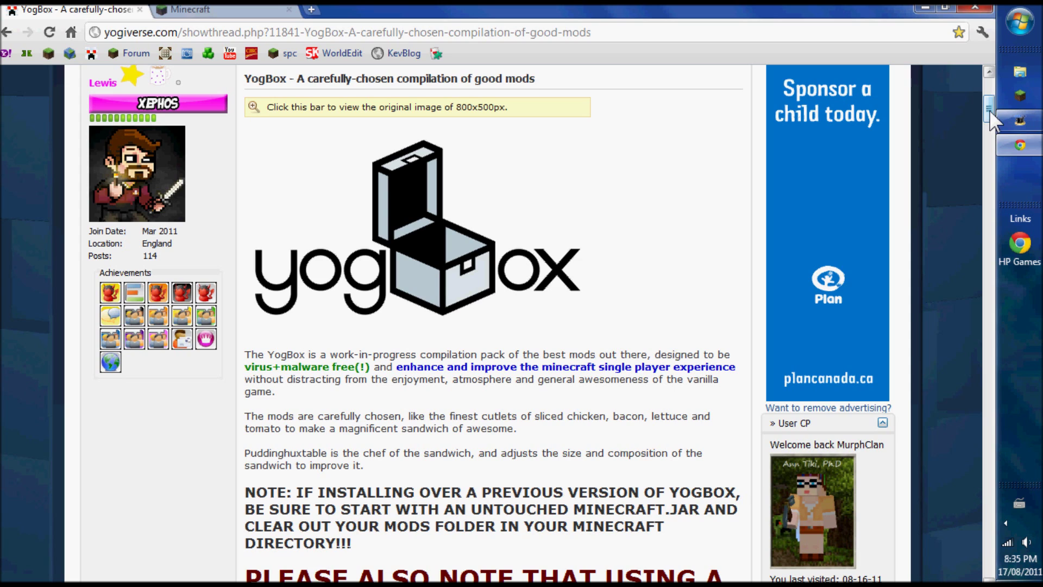
left_click_drag(989, 113, 992, 133)
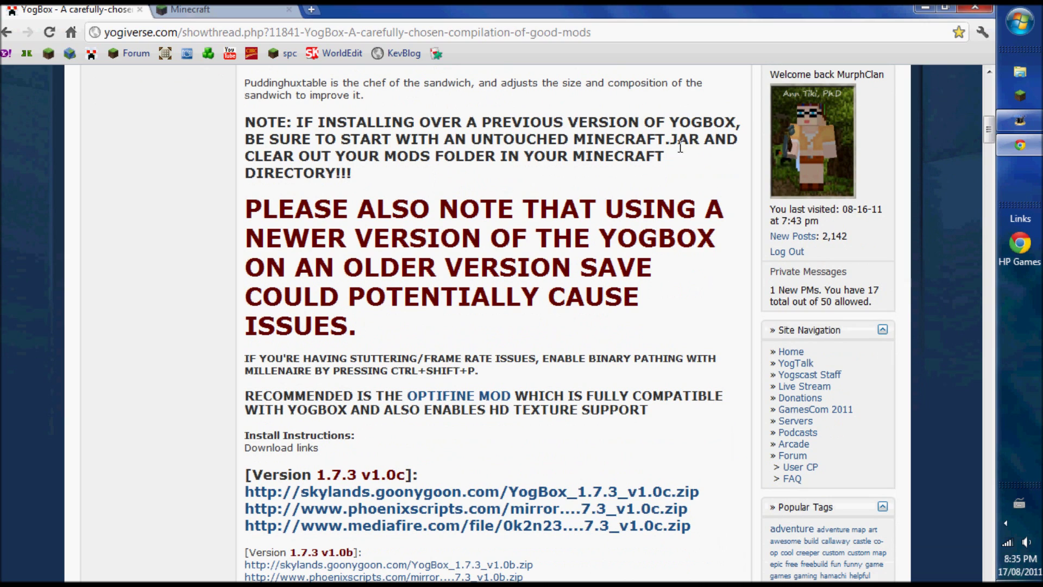
left_click_drag(700, 142, 475, 143)
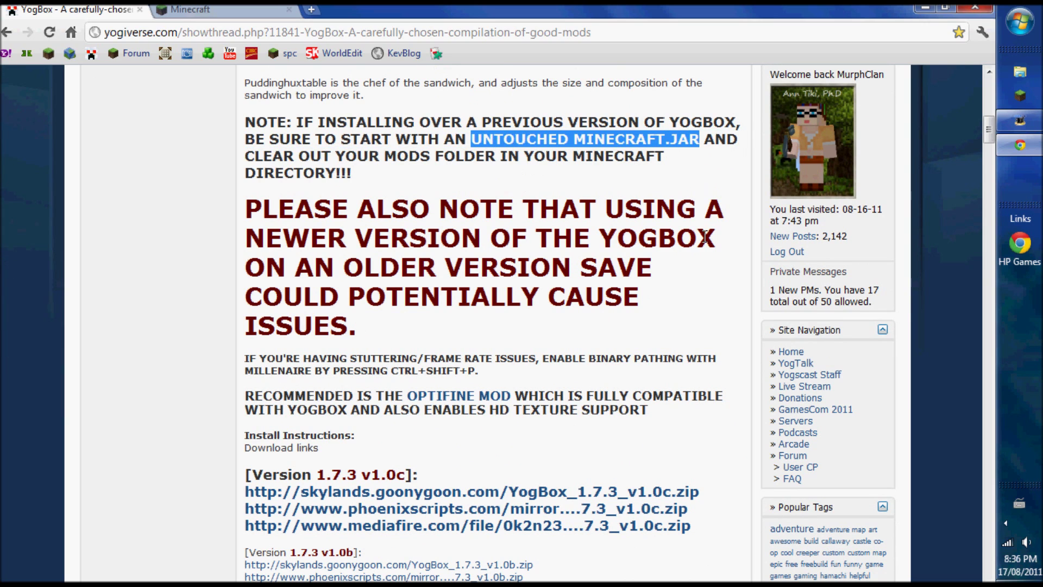
left_click(687, 189)
left_click_drag(247, 156, 494, 155)
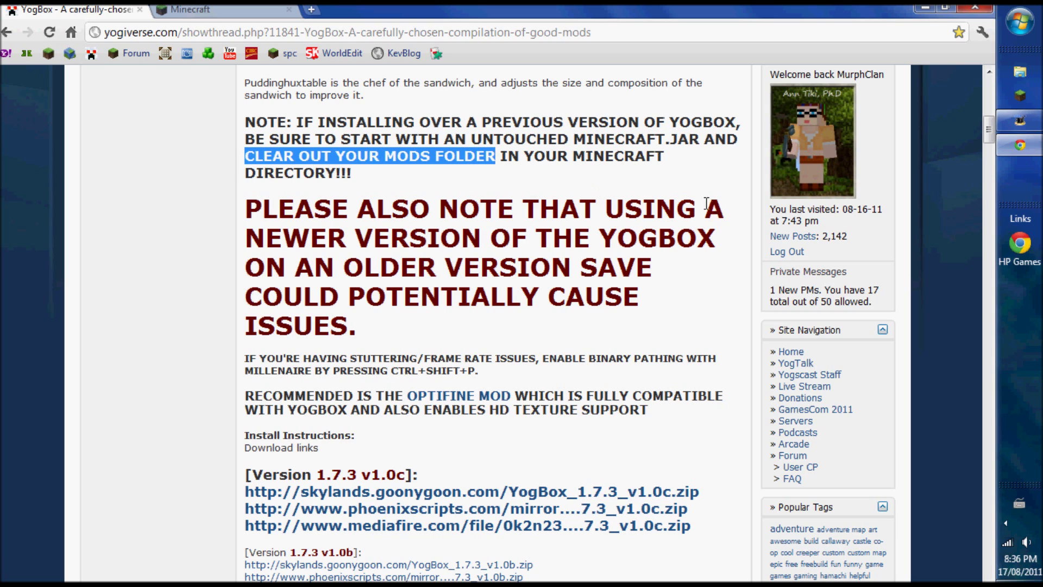
left_click(677, 195)
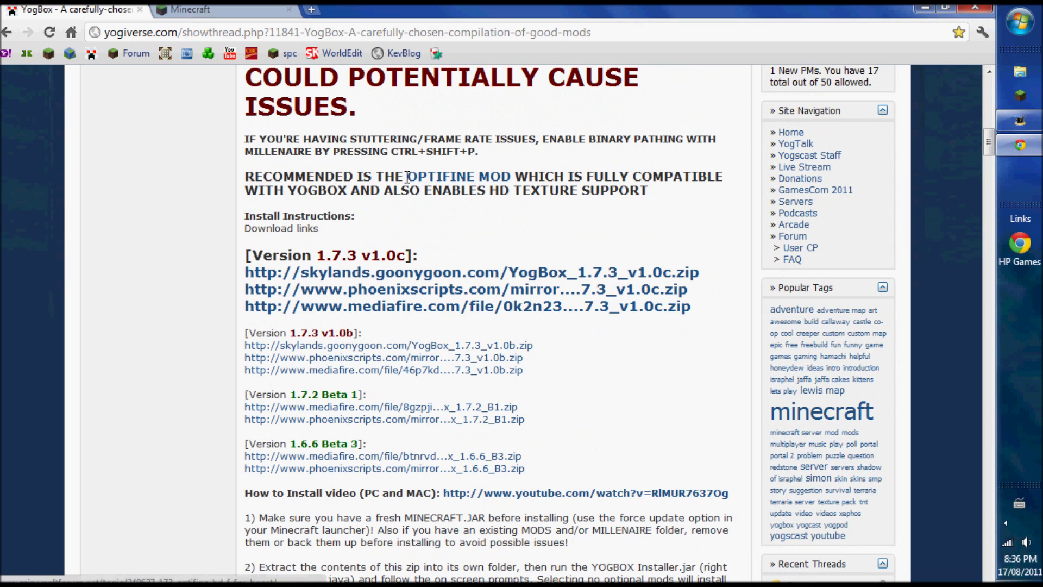
left_click(1019, 145)
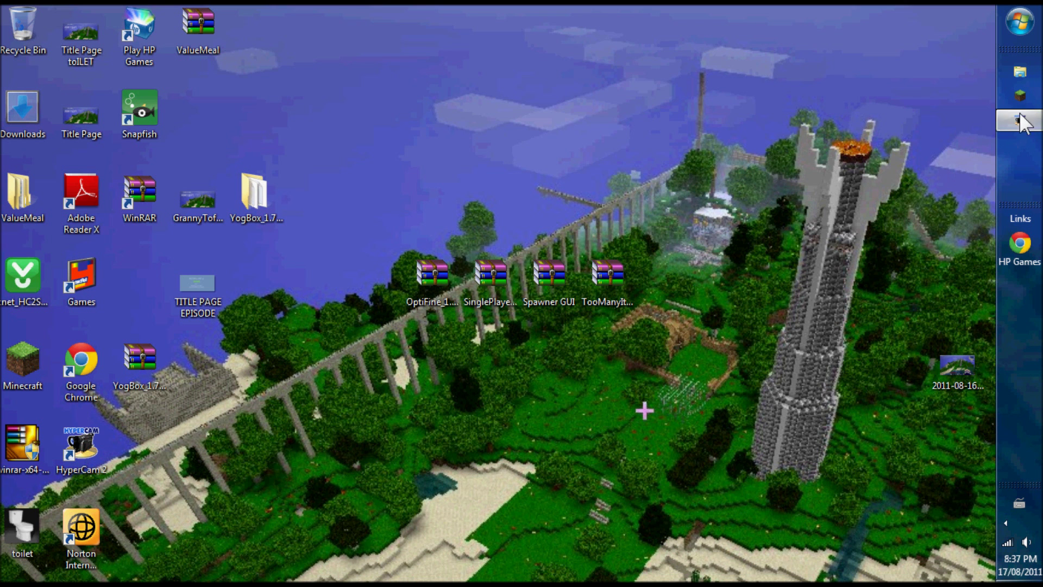
Step: Run %appdata% to open the Roaming folder, and go into its .minecraft folder
mouse_move(1020, 122)
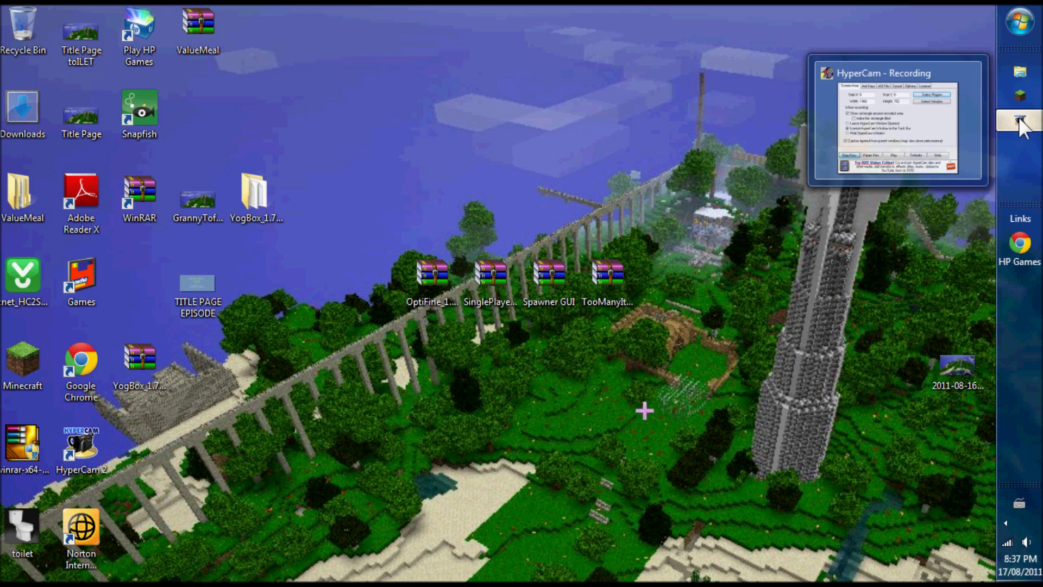
left_click(1021, 24)
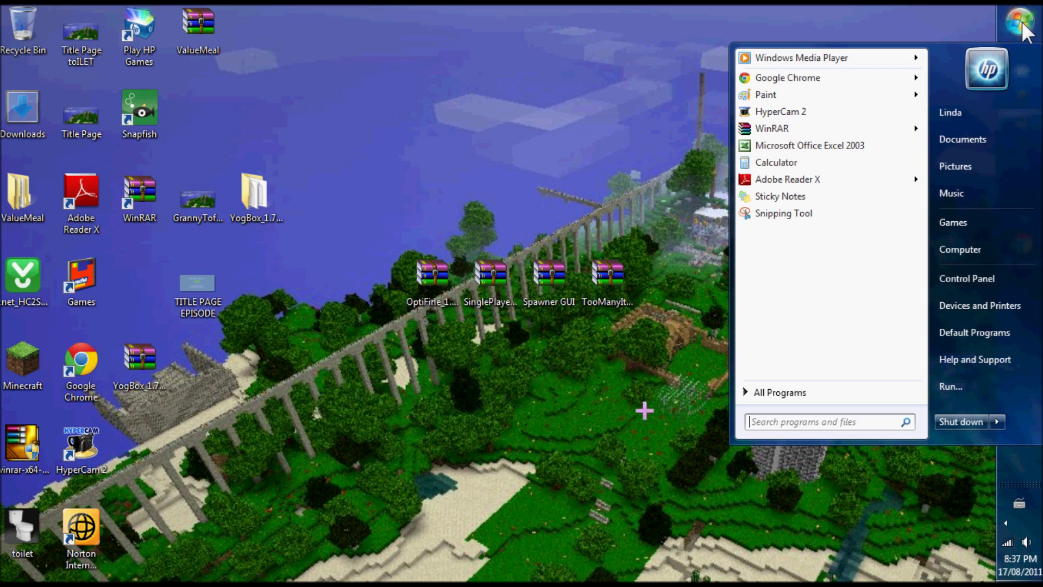
left_click(962, 386)
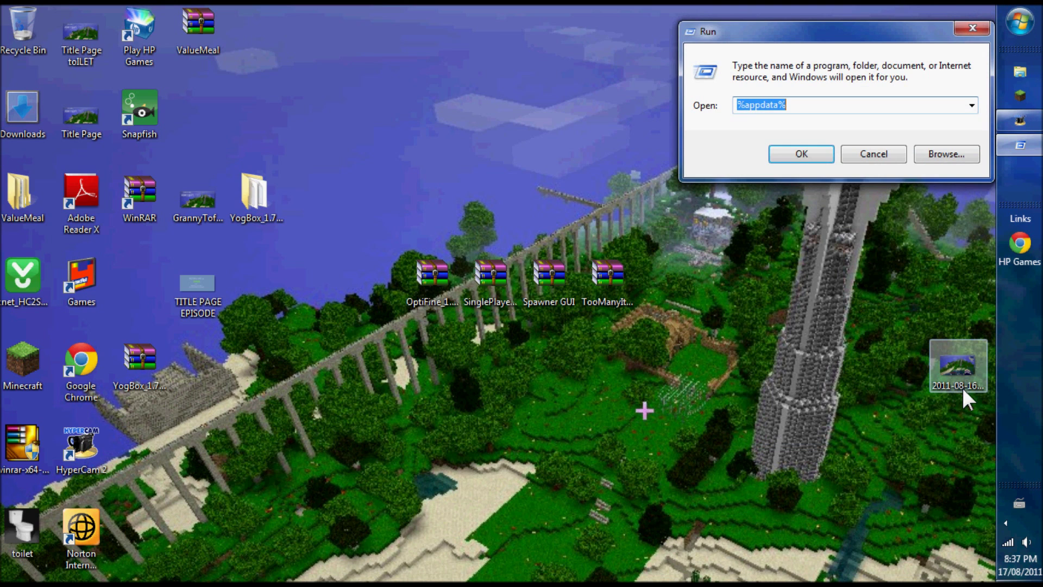
left_click(809, 111)
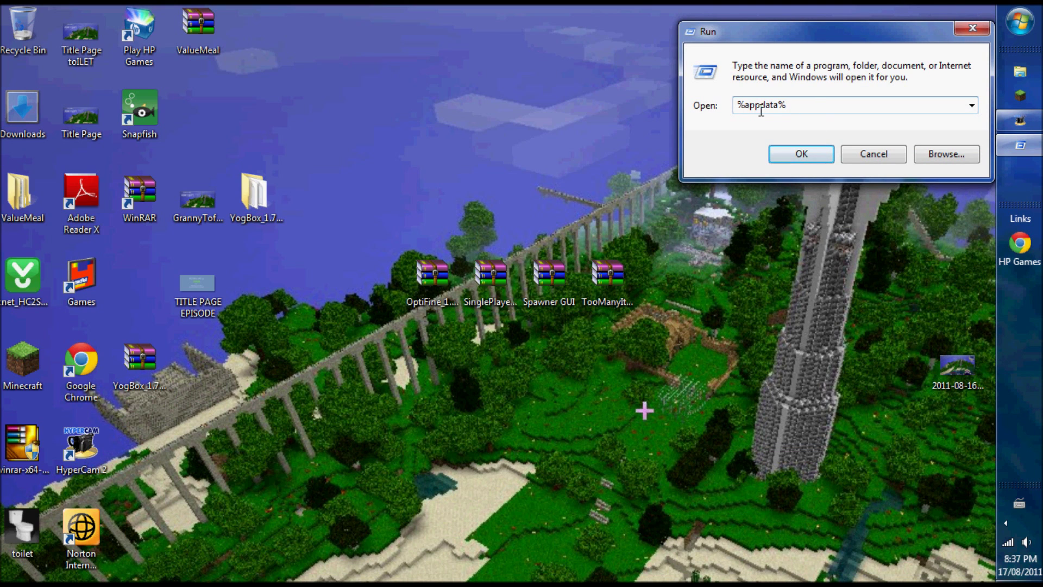
left_click(808, 155)
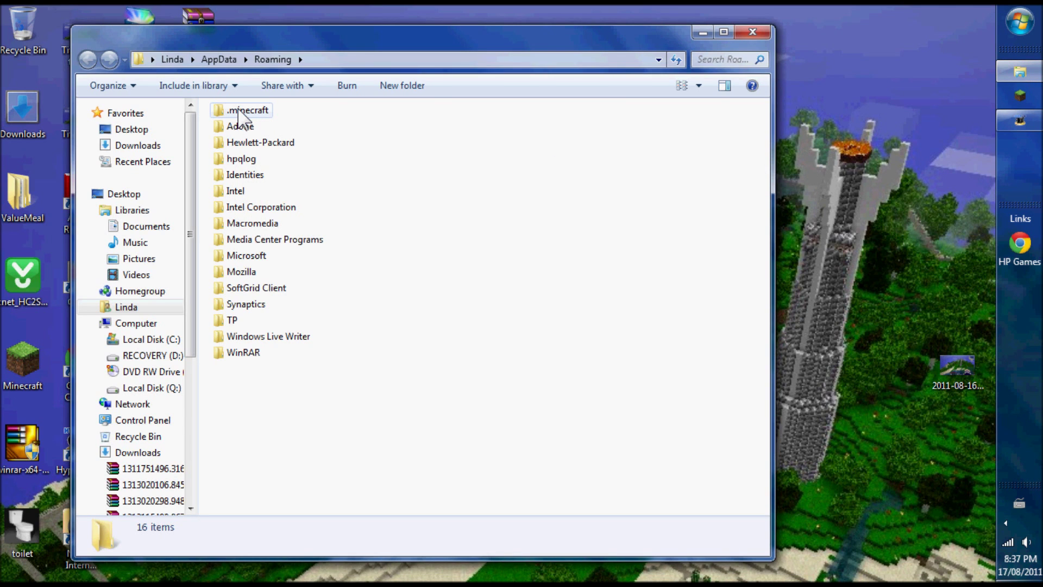
double_click(239, 111)
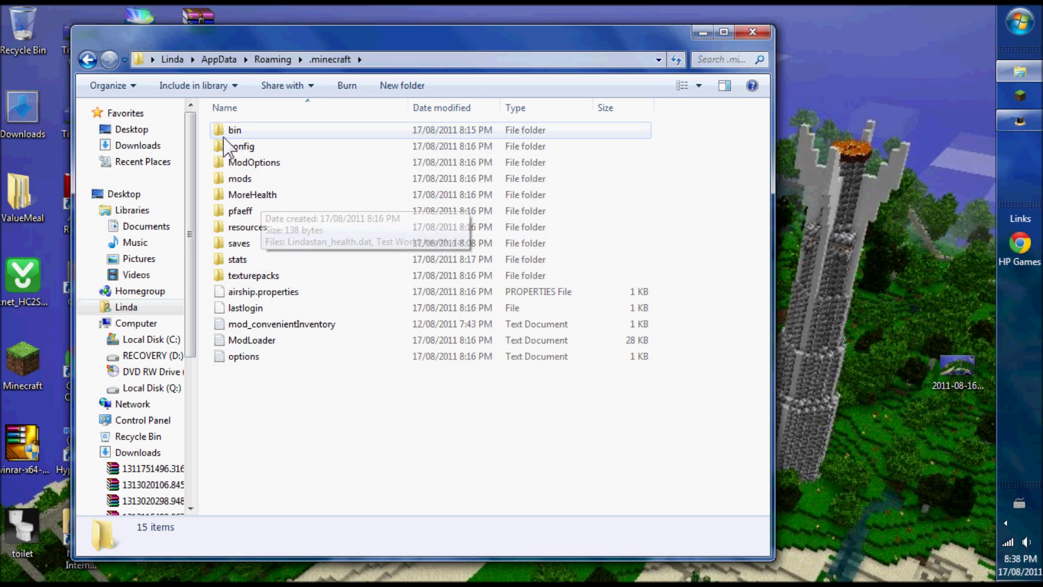
Step: Back up the Chickens qua Chickens texture pack by moving it from the texturepacks folder to the desktop
double_click(245, 276)
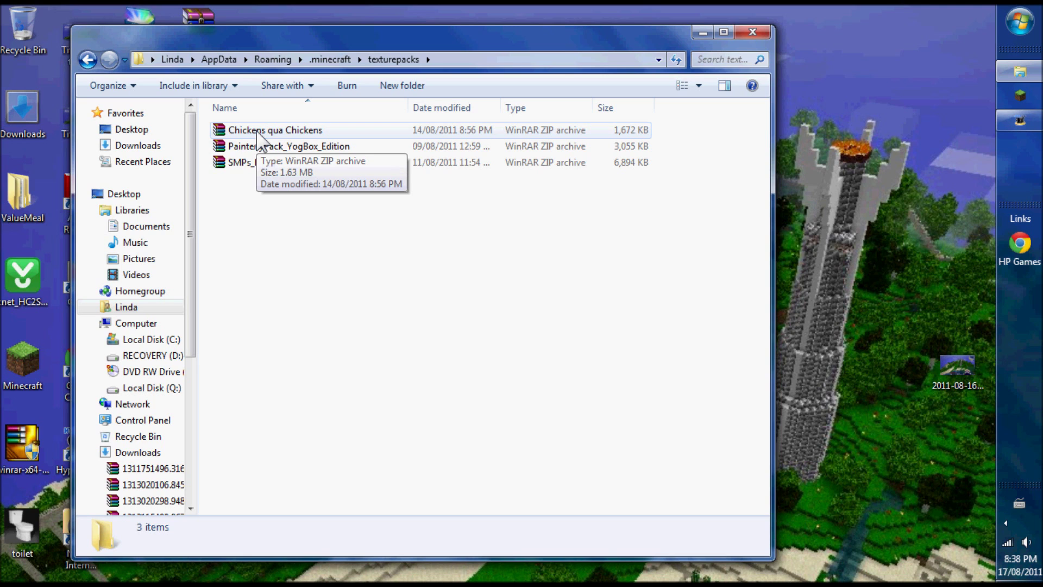
left_click_drag(258, 133, 891, 223)
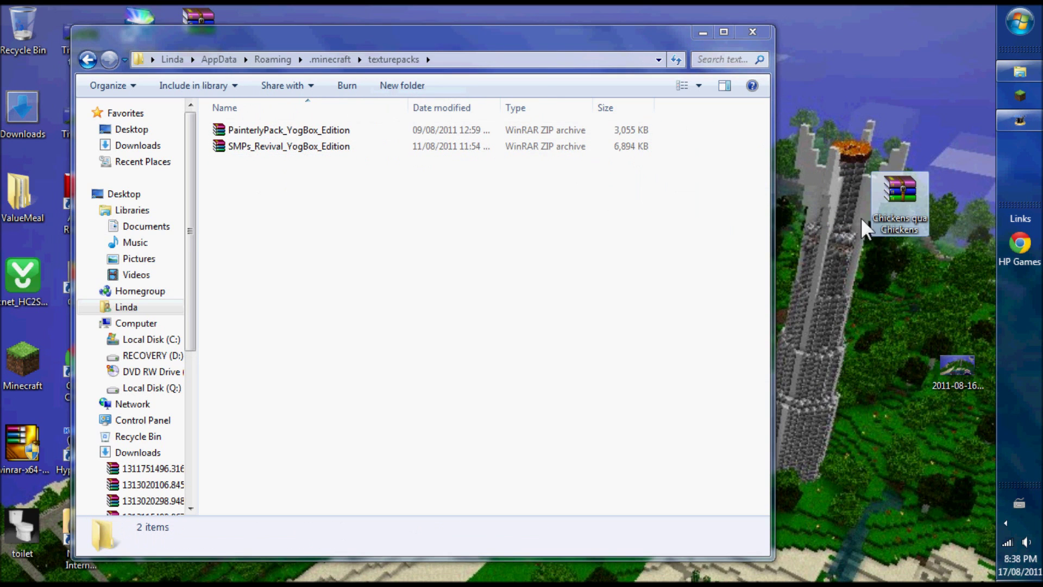
left_click(87, 60)
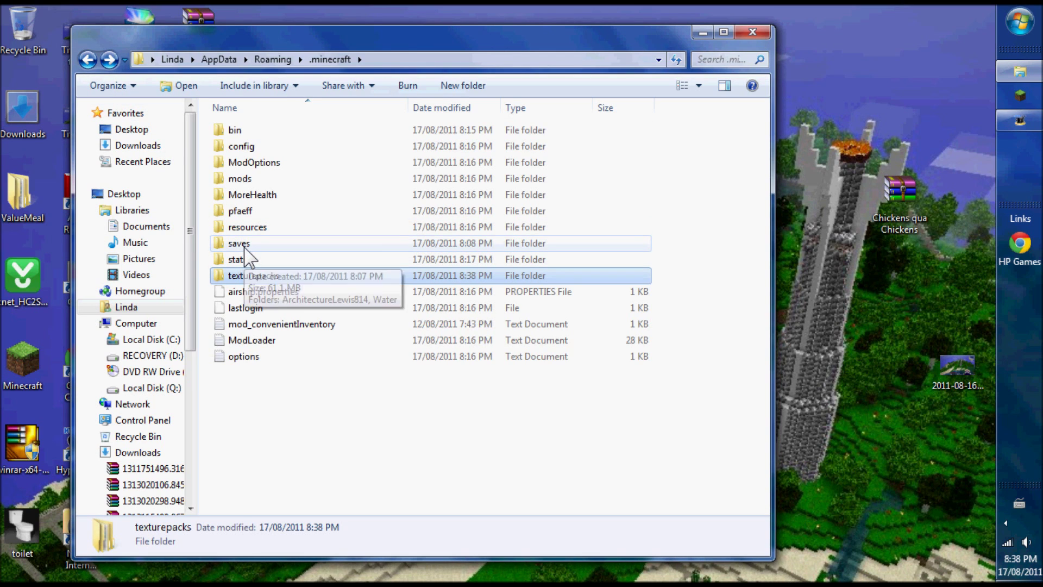
Step: Back up the ArchitectureLewis814 and Water worlds by moving them from the saves folder to the desktop
double_click(244, 247)
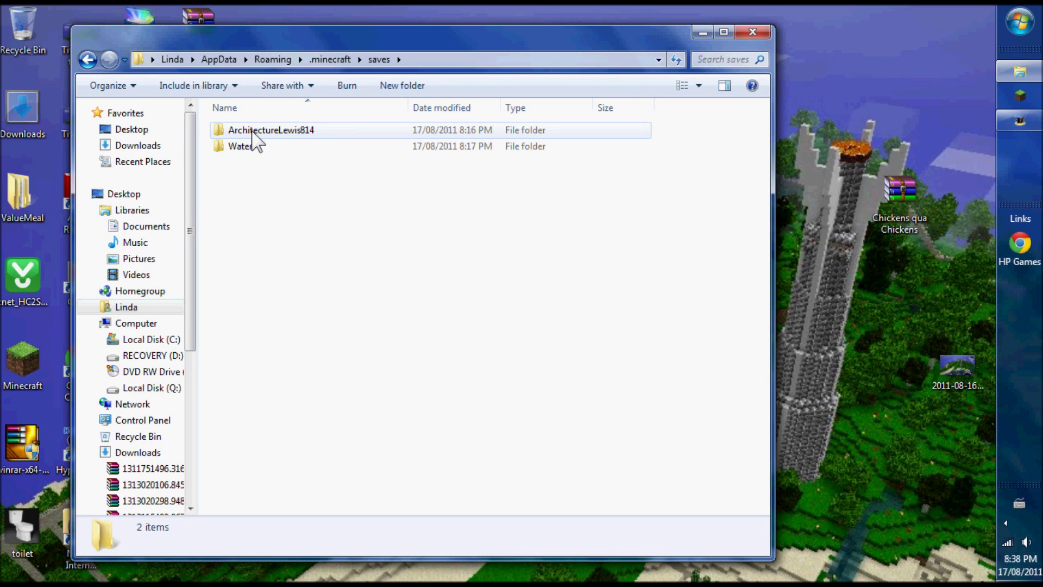
left_click_drag(251, 132, 854, 314)
left_click(241, 136)
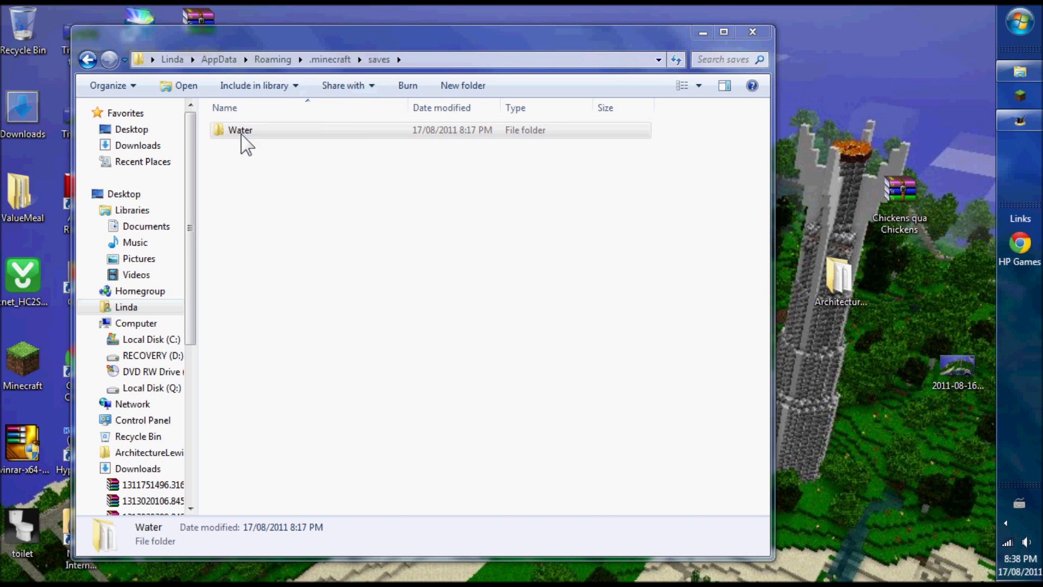
left_click_drag(241, 136, 880, 131)
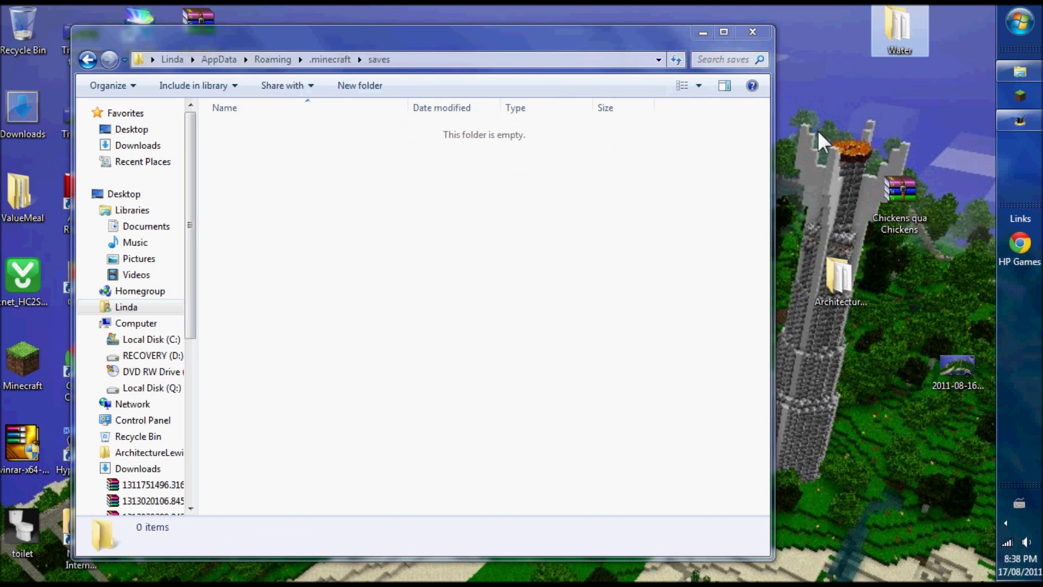
Step: Delete the .minecraft folder from the Roaming folder and close the file window
left_click(87, 59)
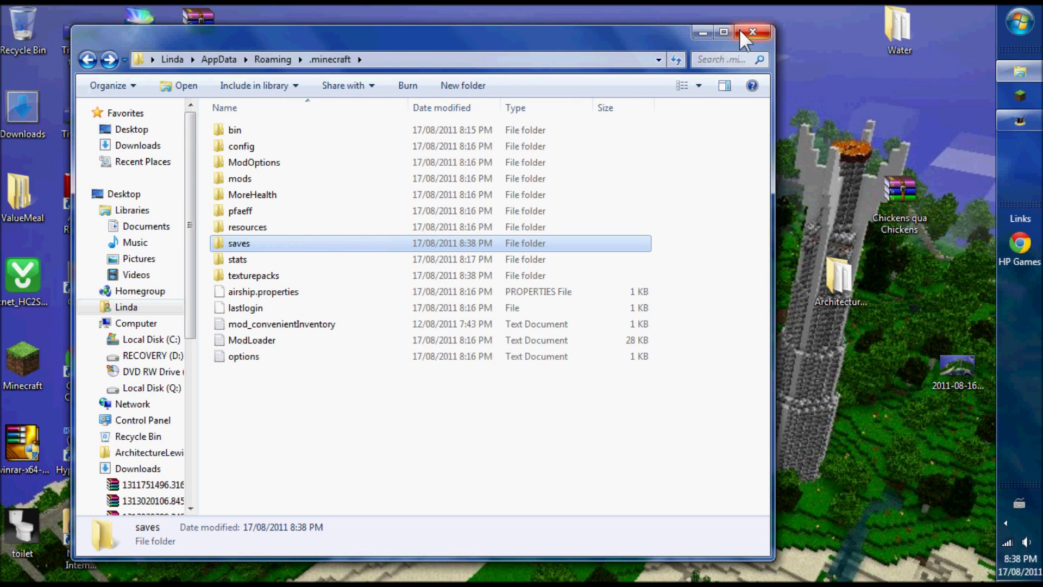
key("BackSpace")
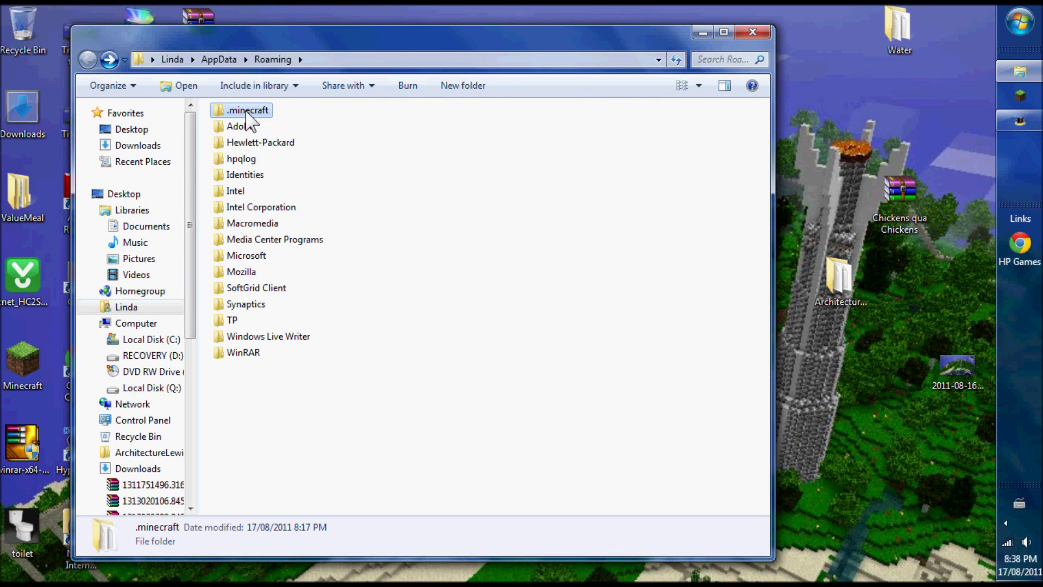
right_click(246, 111)
left_click(297, 373)
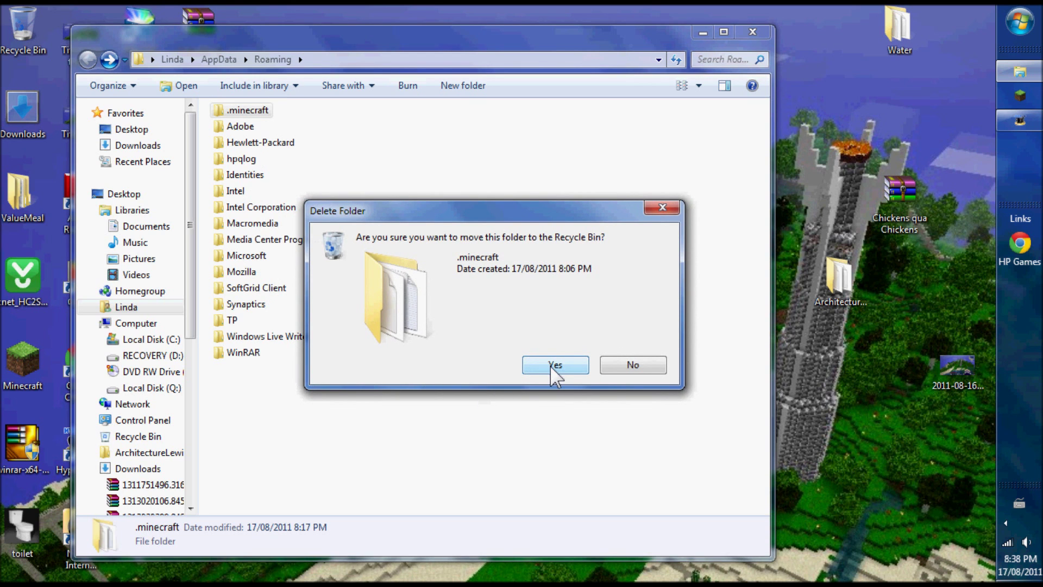
left_click(554, 365)
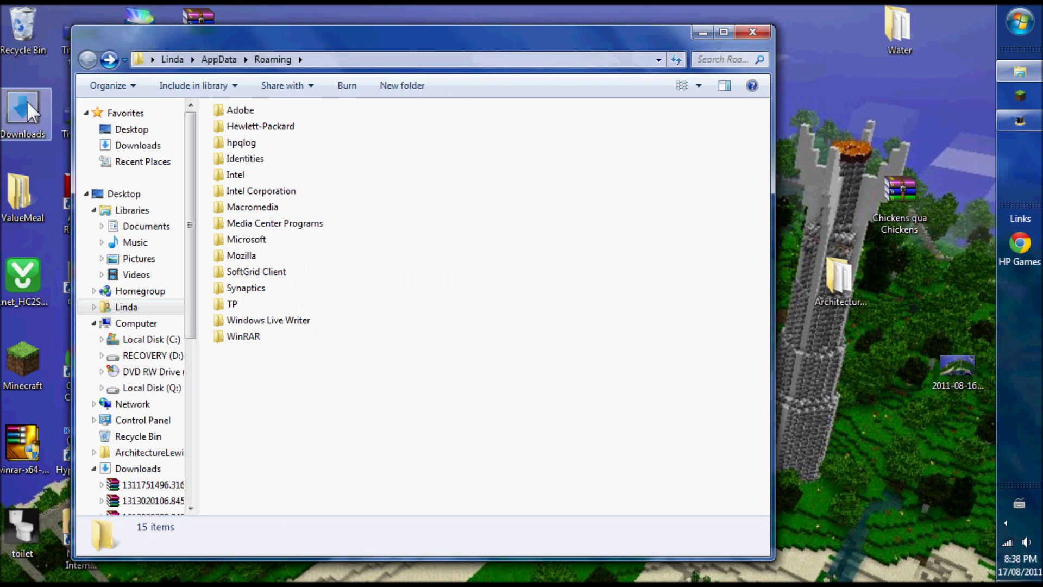
left_click(753, 31)
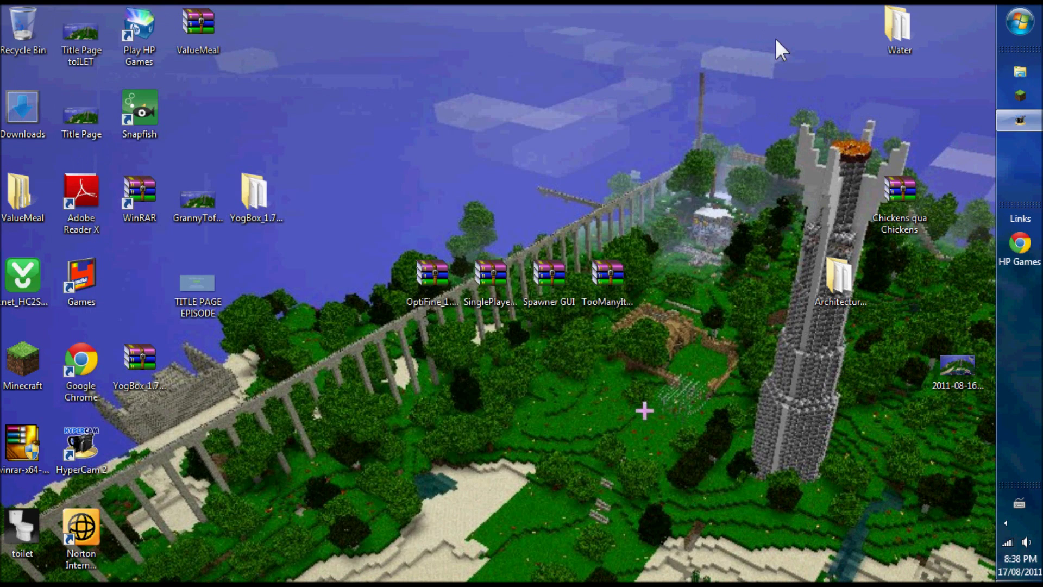
Step: Launch Minecraft and log in with the account username and password, with the password remembered
left_click(1021, 96)
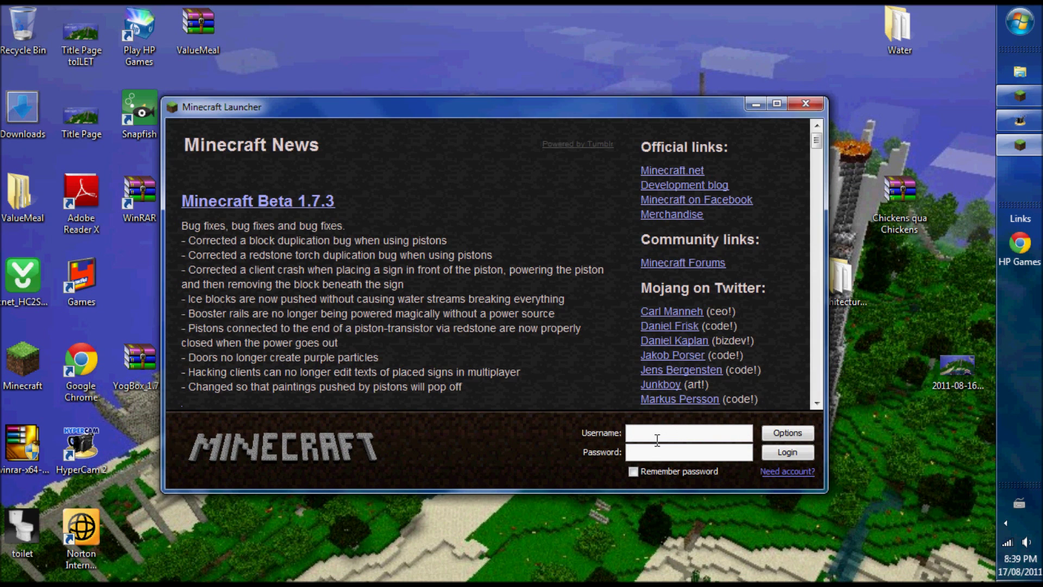
left_click(639, 434)
type("loonylinda")
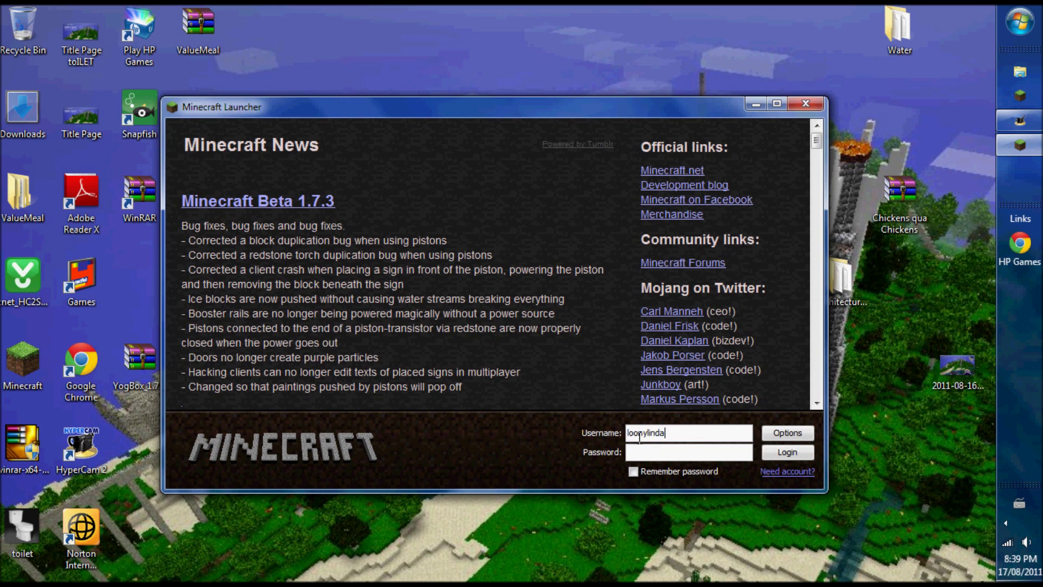
key("Tab")
type("********")
left_click(633, 470)
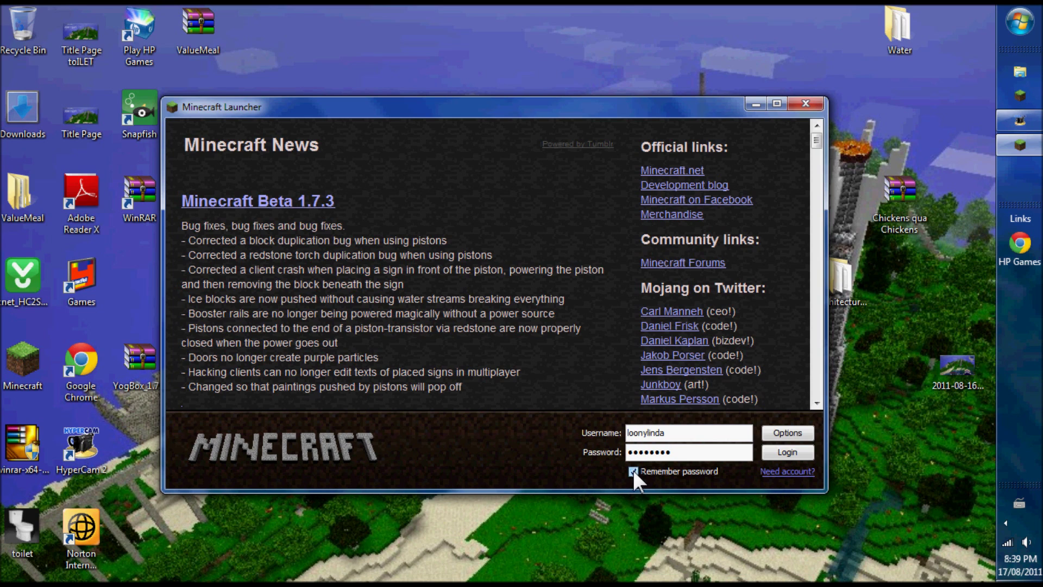
left_click(786, 451)
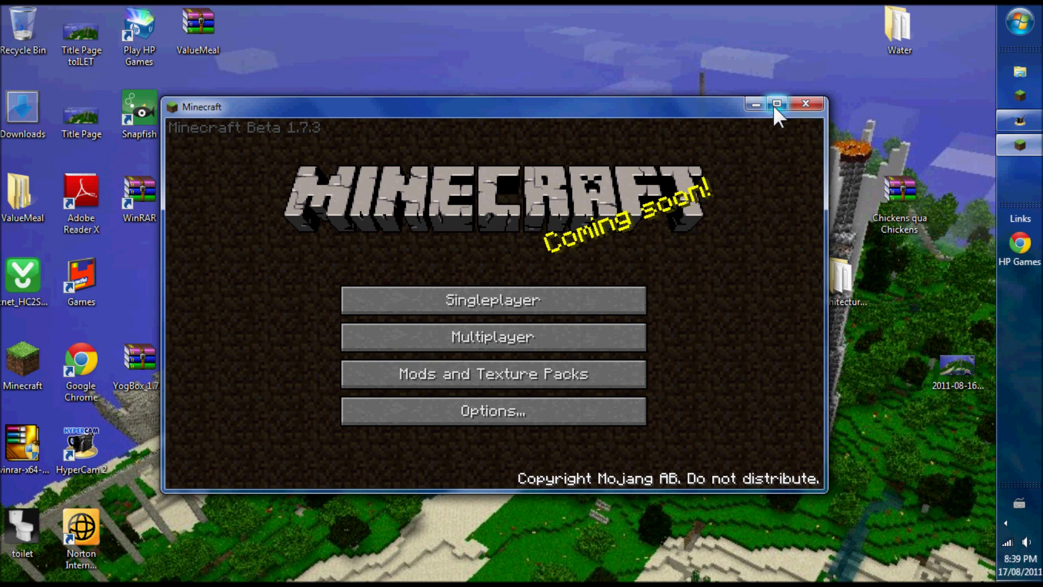
Step: Check the available texture packs in the maximised Minecraft window and close the game
left_click(776, 104)
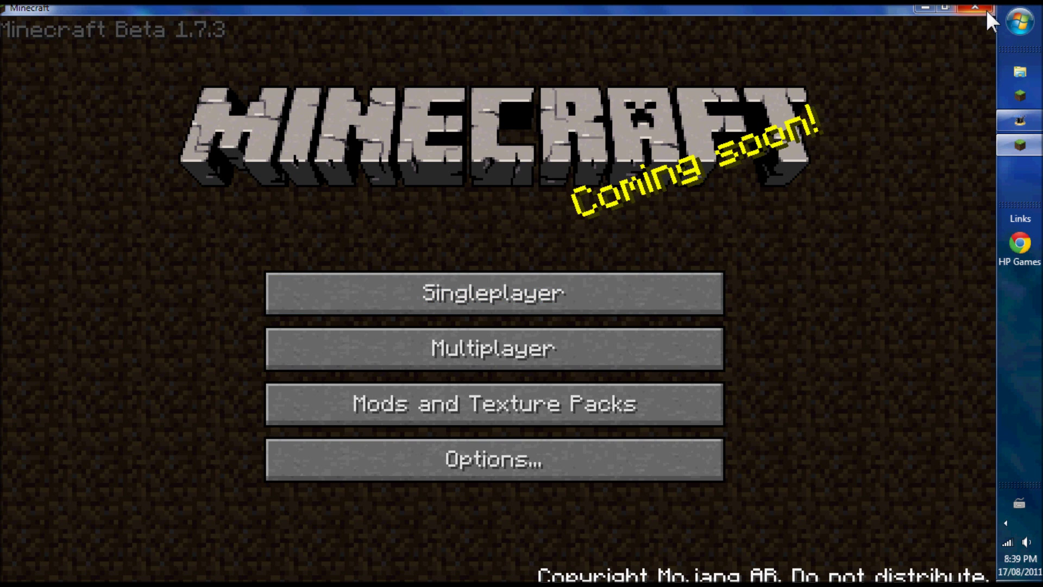
left_click(521, 402)
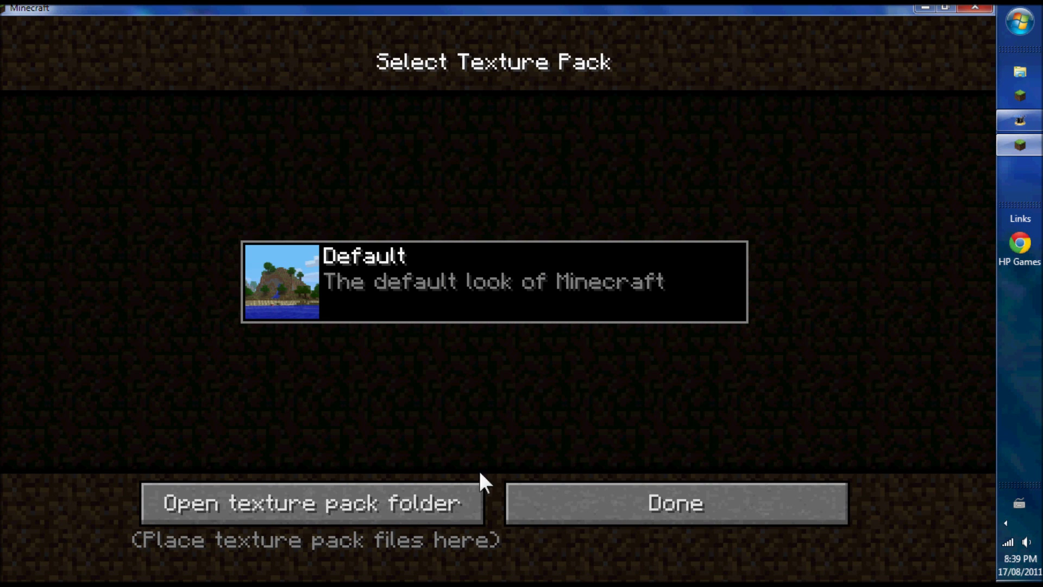
left_click(589, 491)
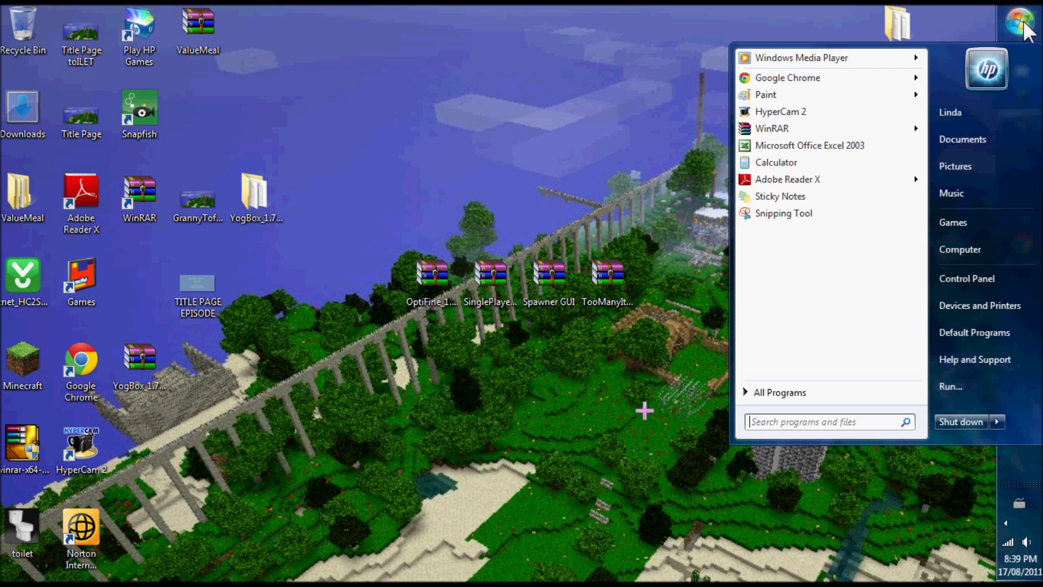
Step: Run %appdata% again and open the texturepacks folder inside the newly created .minecraft folder
left_click(956, 383)
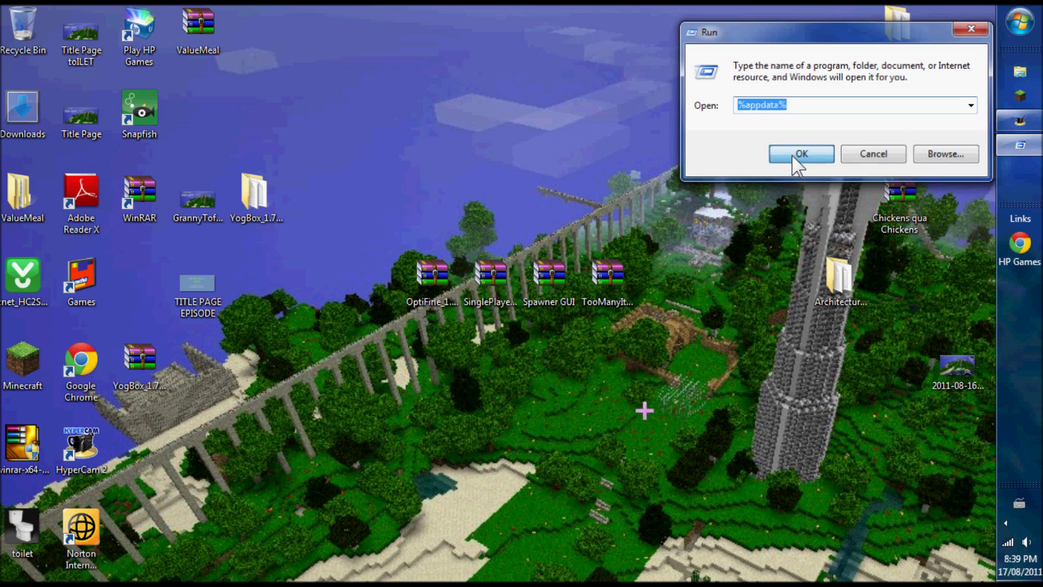
left_click(793, 155)
left_click(234, 111)
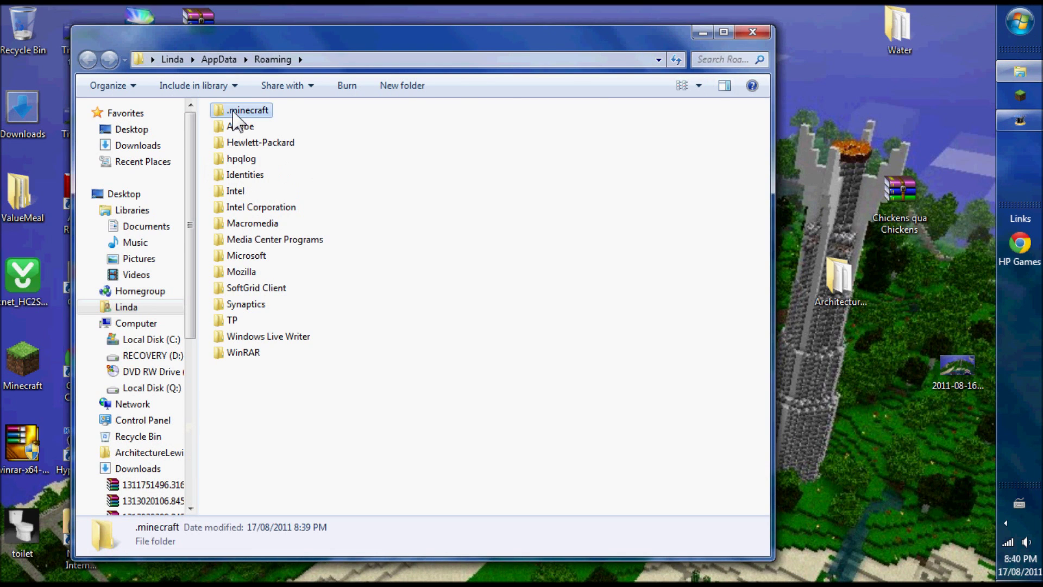
double_click(234, 111)
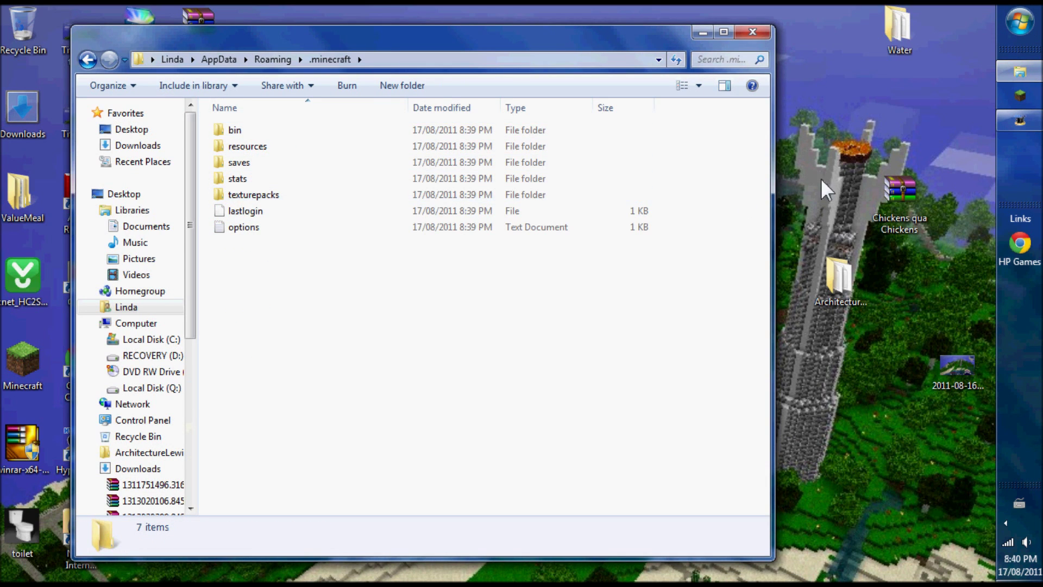
double_click(254, 195)
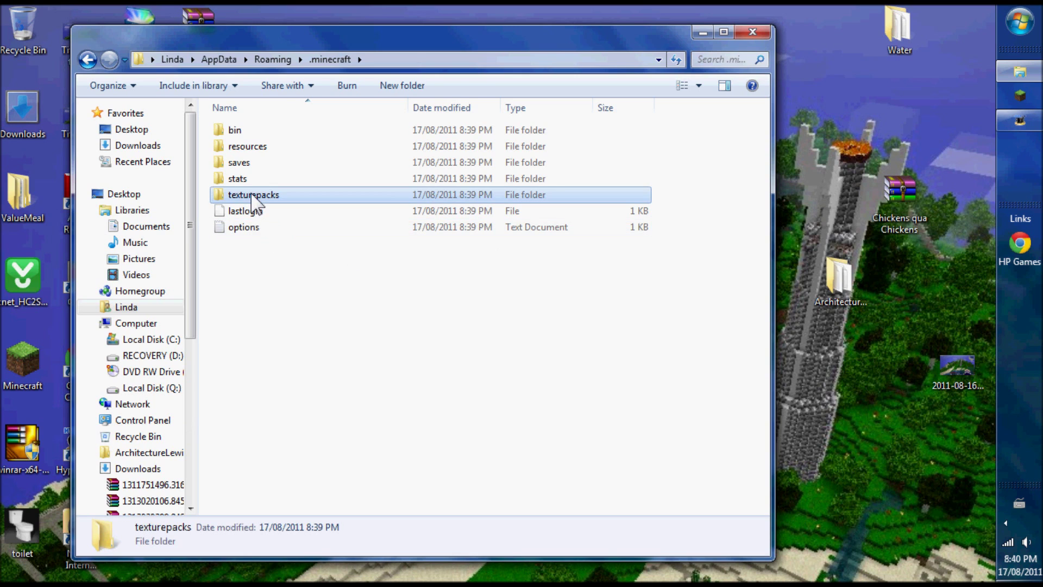
Step: Move the Chickens qua Chickens archive from the desktop into the texturepacks folder and dismiss the Setup Manager reminder
left_click_drag(897, 191, 294, 146)
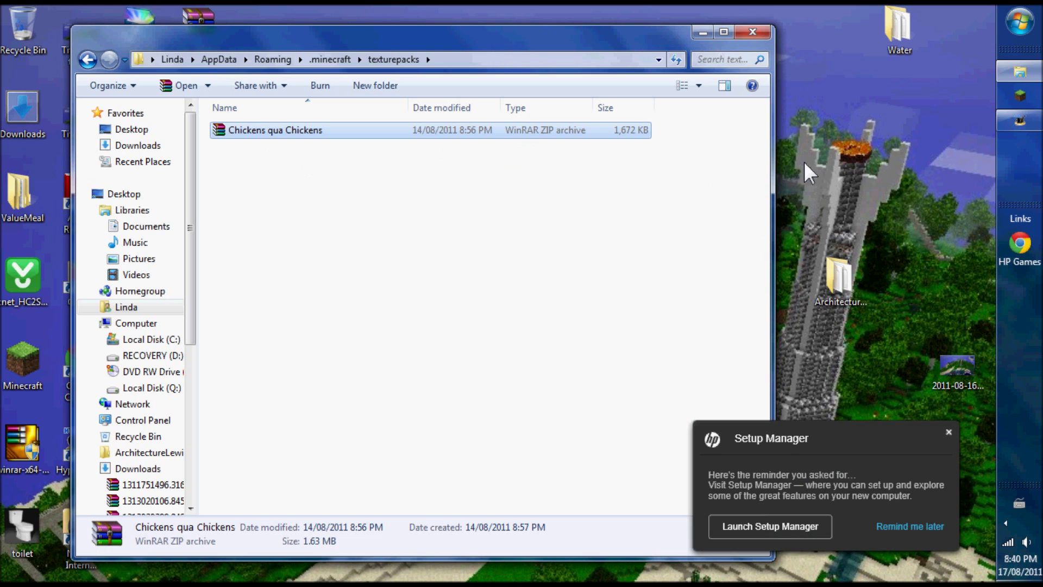
left_click(948, 431)
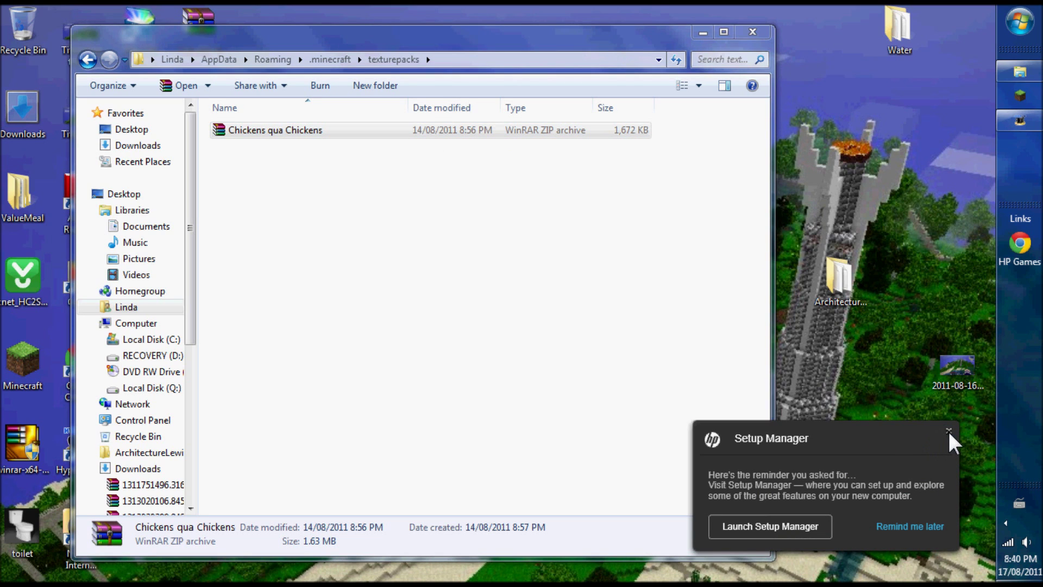
left_click(947, 431)
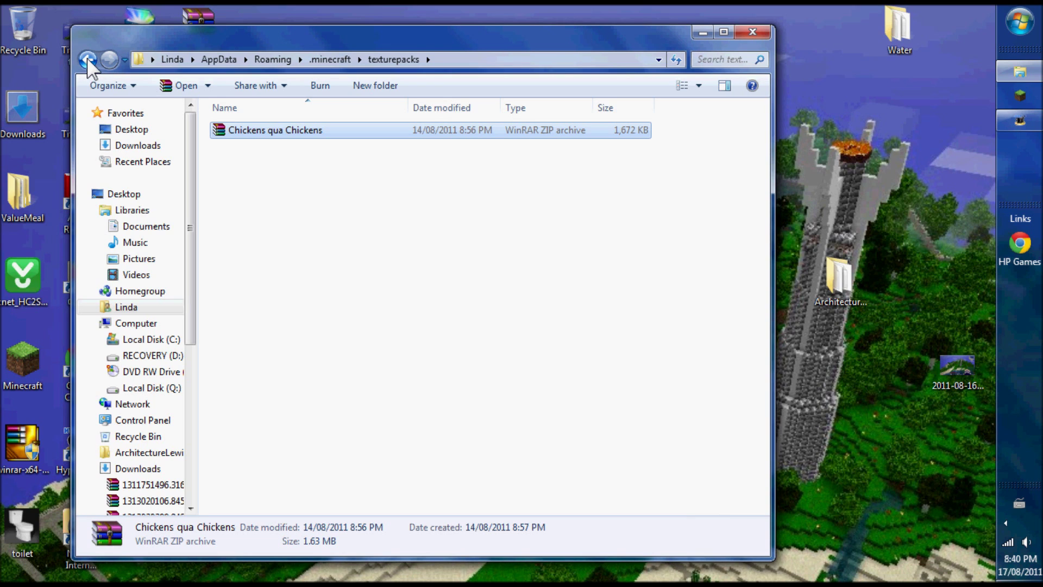
Step: Move the backed-up architecture and Water world folders from the desktop into the .minecraft saves folder and close the window
left_click(88, 60)
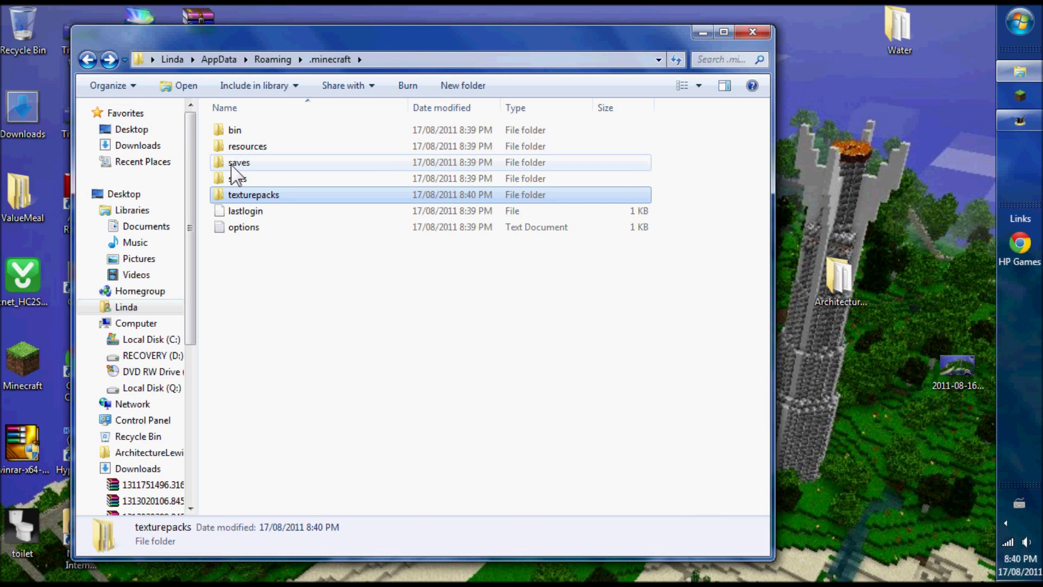
double_click(233, 163)
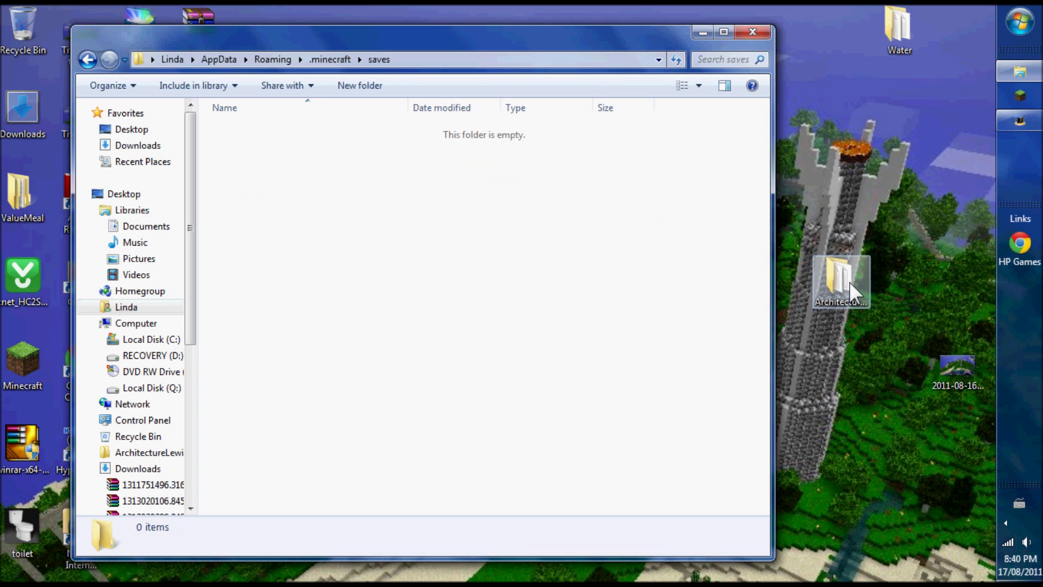
left_click_drag(850, 290, 319, 187)
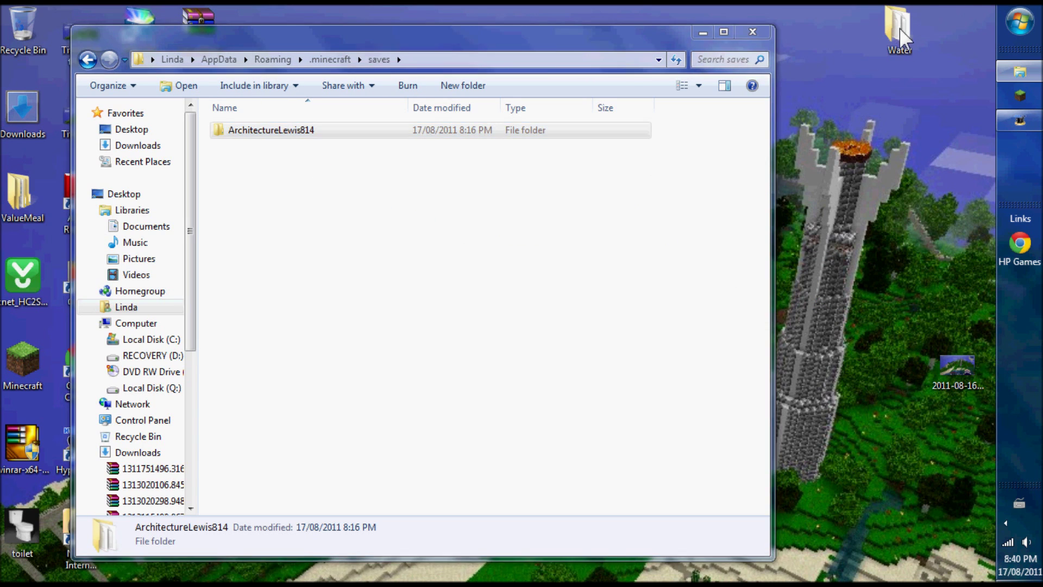
left_click_drag(902, 38, 337, 168)
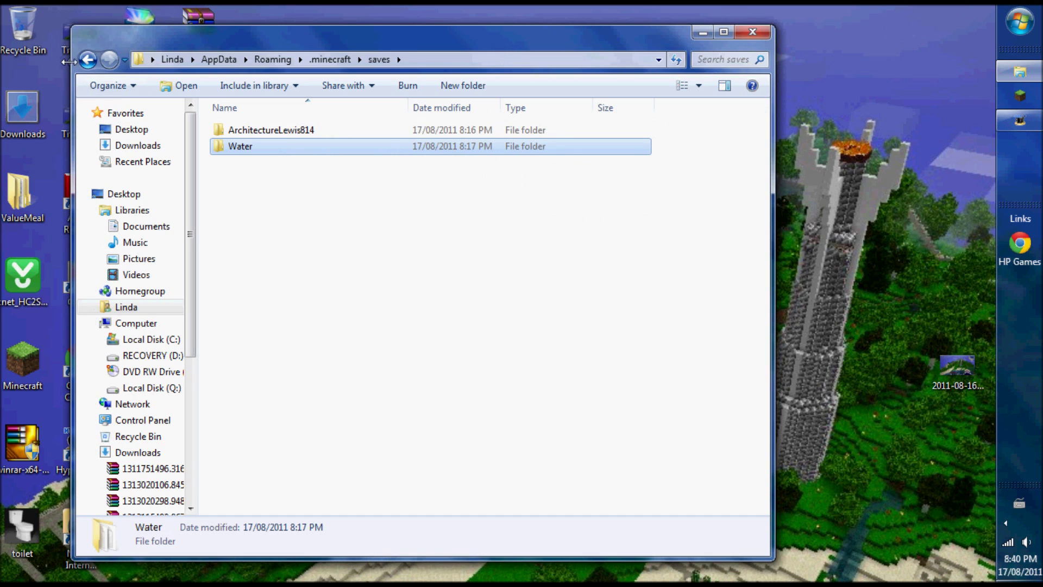
left_click(753, 32)
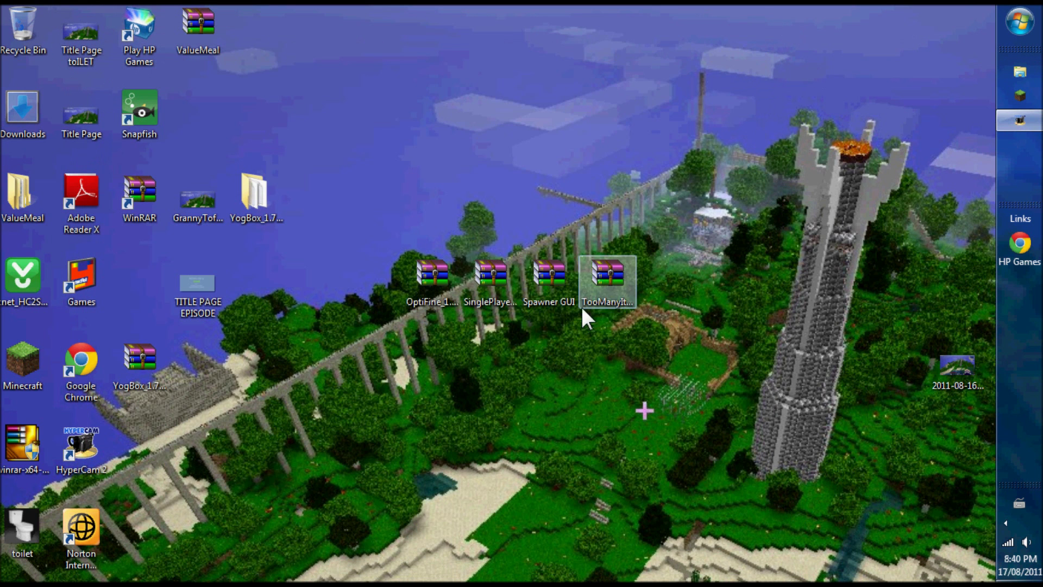
Step: Place the YogBox_1.7.3_v1.0c archive in a clear desktop area, open it and try to run YOGBOX Installer.jar from inside it
left_click_drag(144, 349, 663, 320)
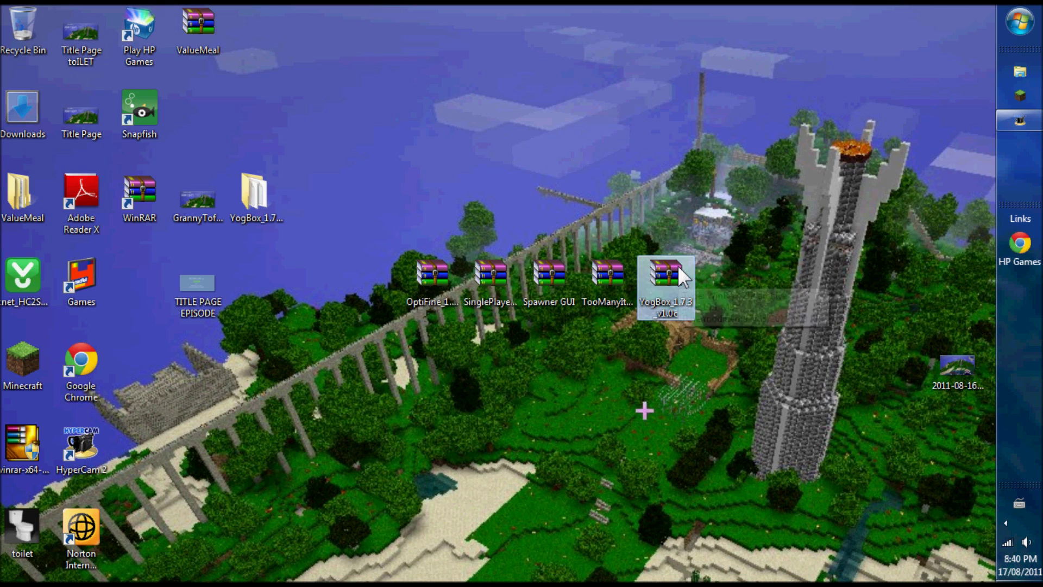
left_click_drag(690, 273, 553, 158)
double_click(553, 161)
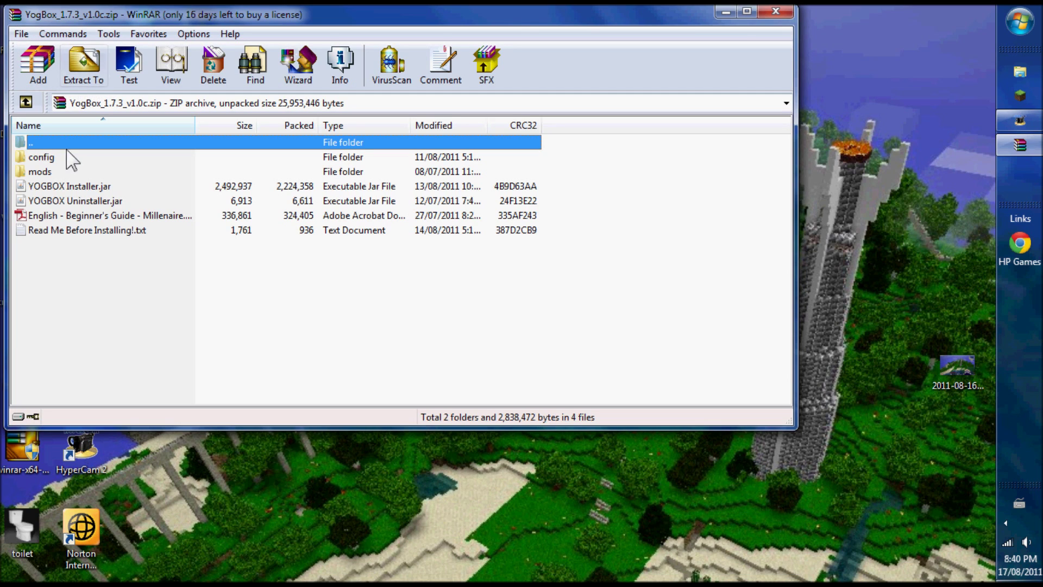
double_click(97, 186)
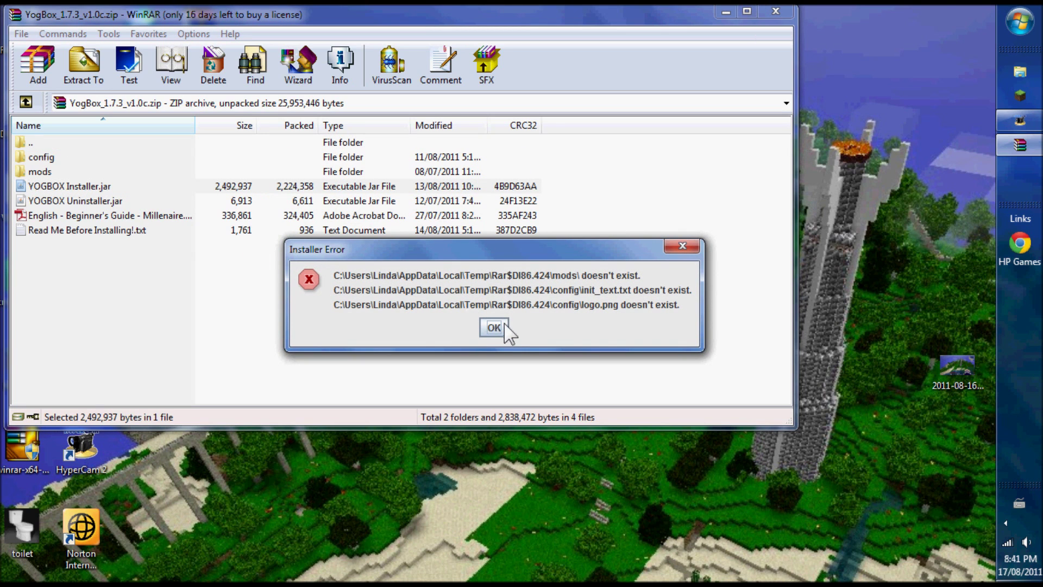
left_click(493, 327)
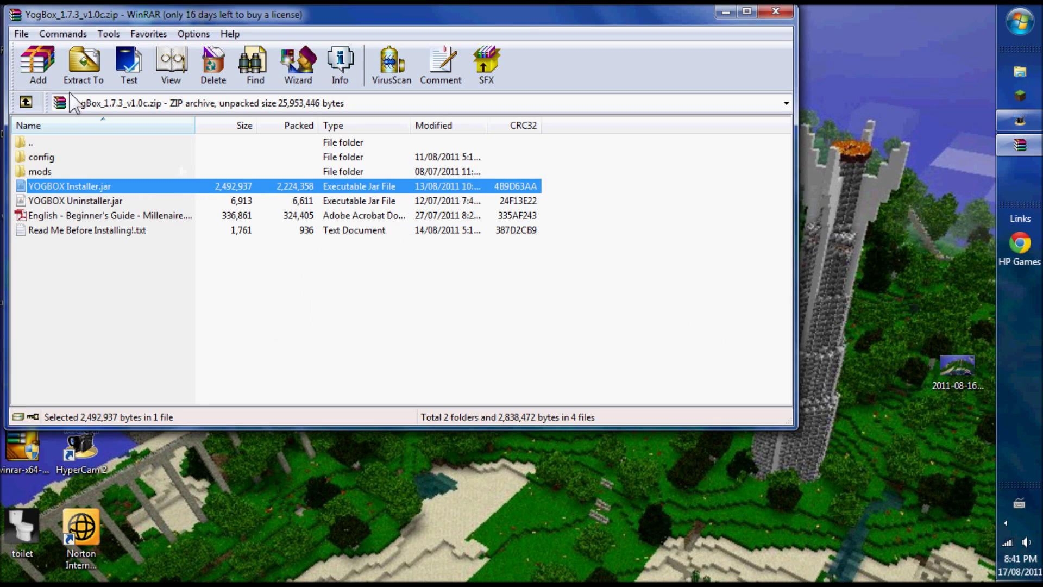
Step: Extract the YogBox_1.7.3_v1.0c archive and launch YOGBOX Installer from the extracted folder
left_click(84, 65)
left_click(445, 380)
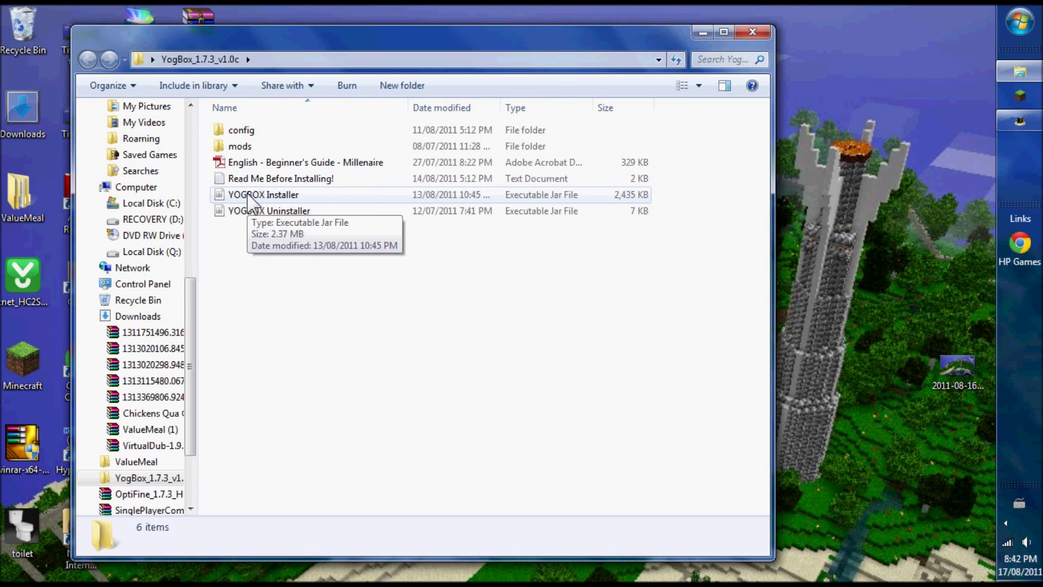
double_click(247, 195)
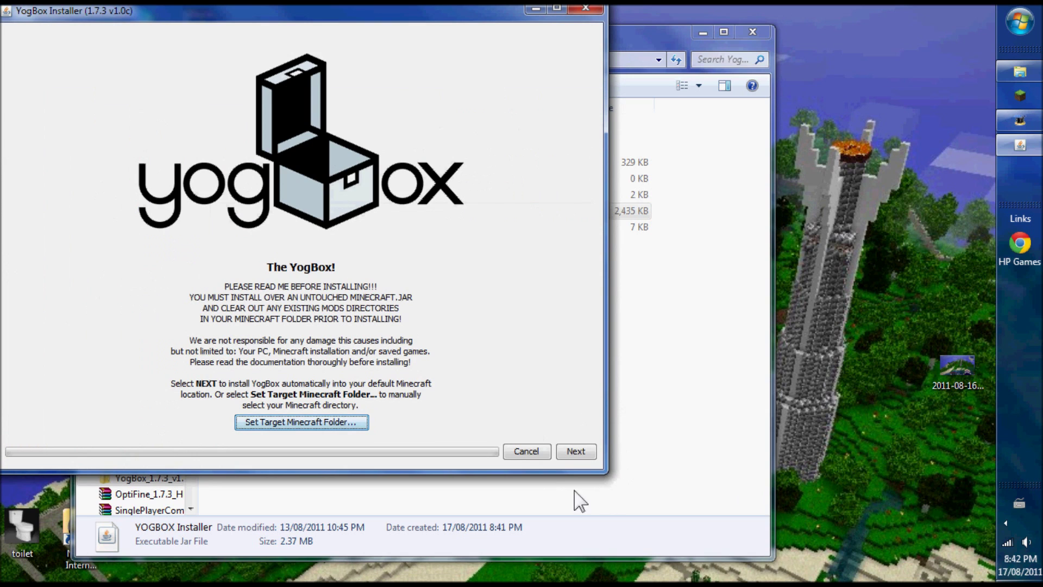
Step: Choose the Custom preset in the YogBox installer, tick CORE MODS AND CREDITS, and continue with the selected optional mods
left_click(585, 453)
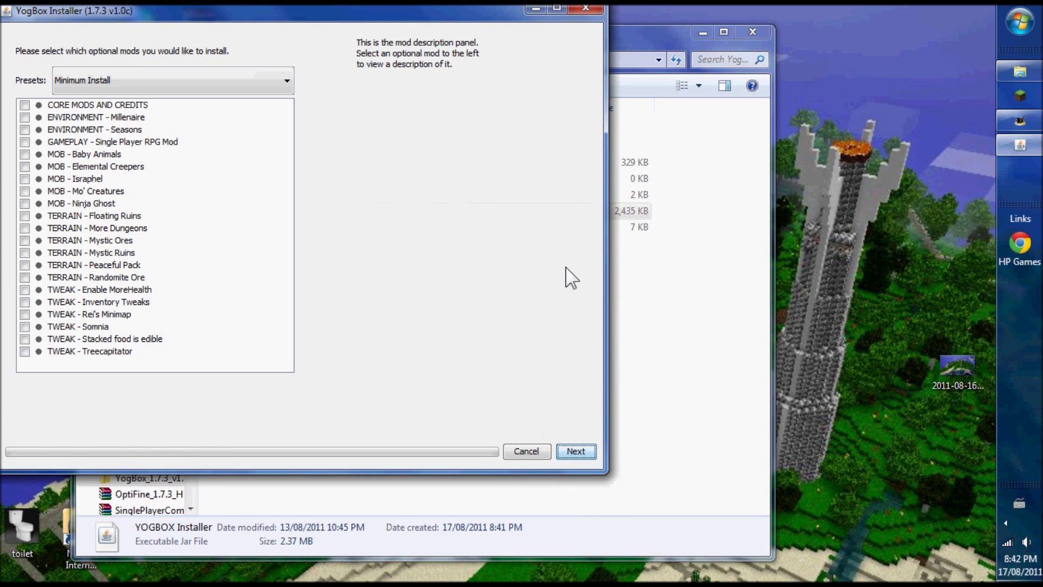
left_click(288, 82)
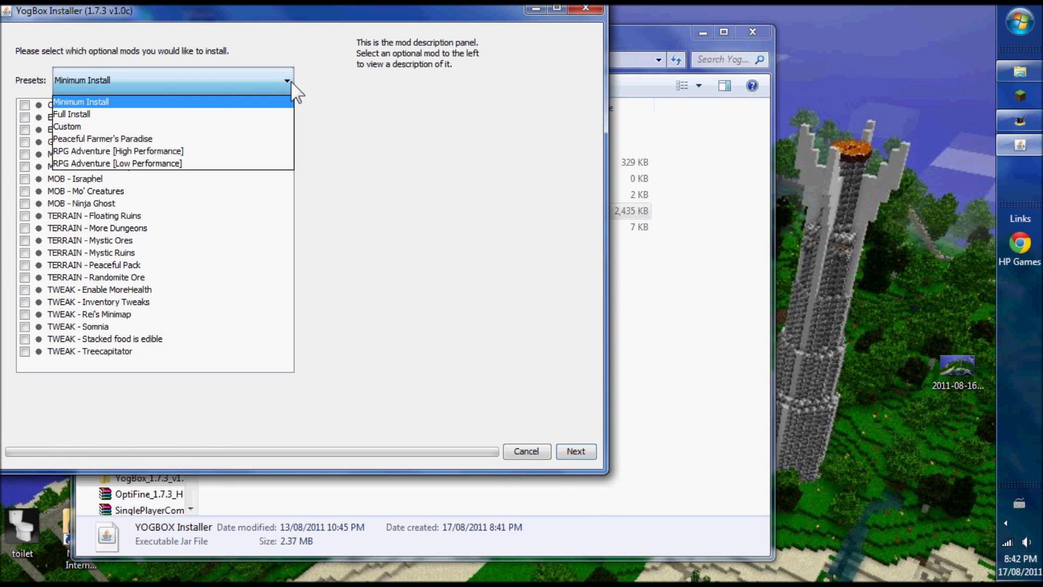
left_click(114, 127)
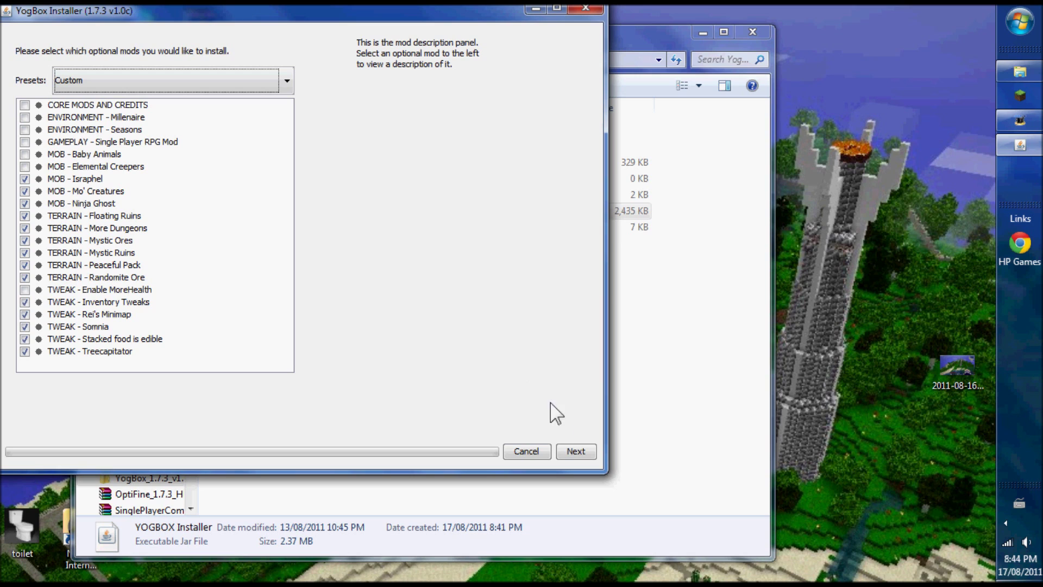
left_click(24, 104)
left_click(579, 452)
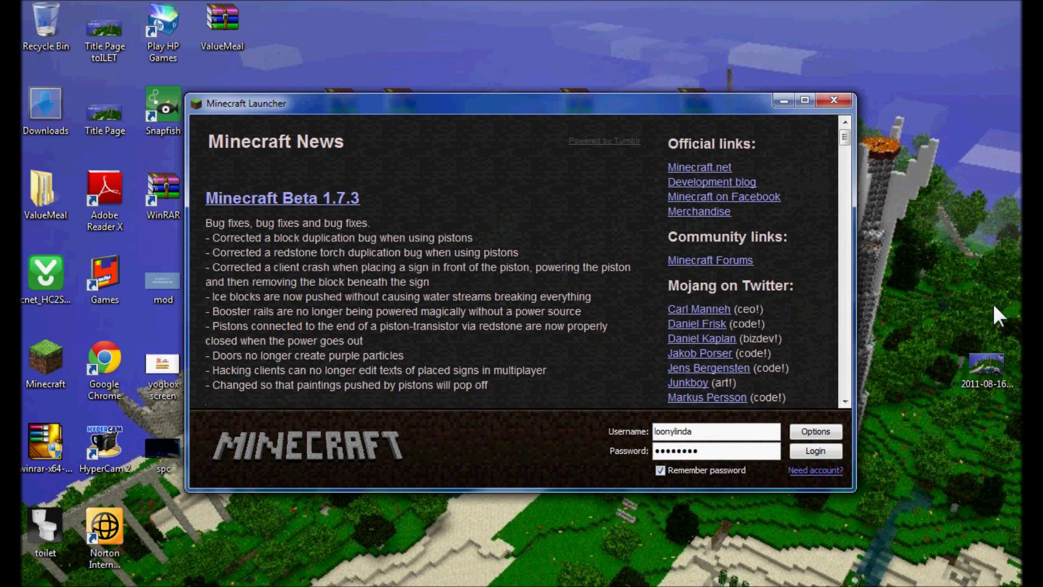
Step: Log in to Minecraft from the launcher with the remembered account credentials
left_click(821, 452)
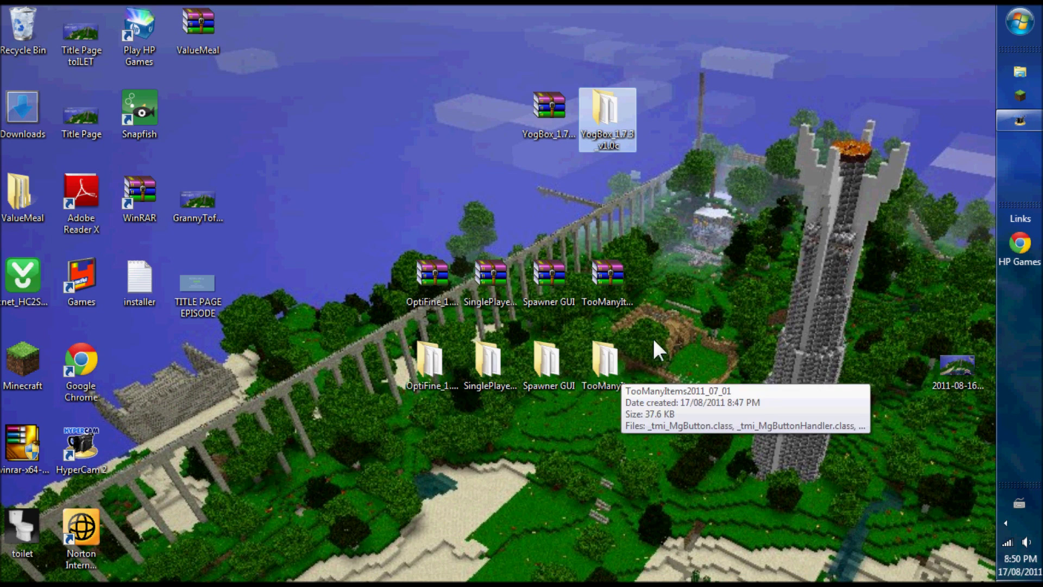
Step: Run %appdata% and open the bin folder inside the .minecraft folder
left_click(1020, 23)
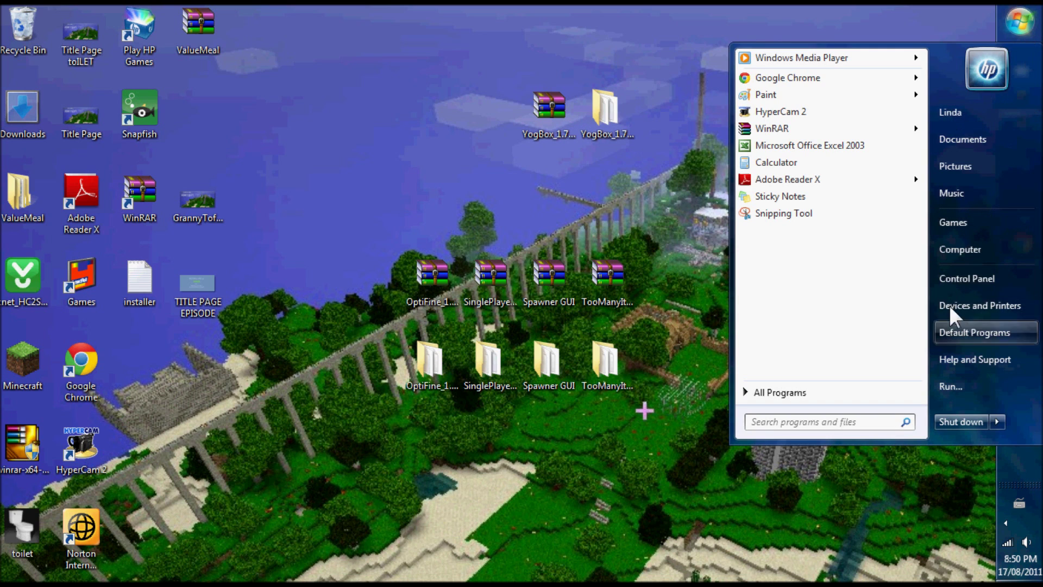
left_click(952, 384)
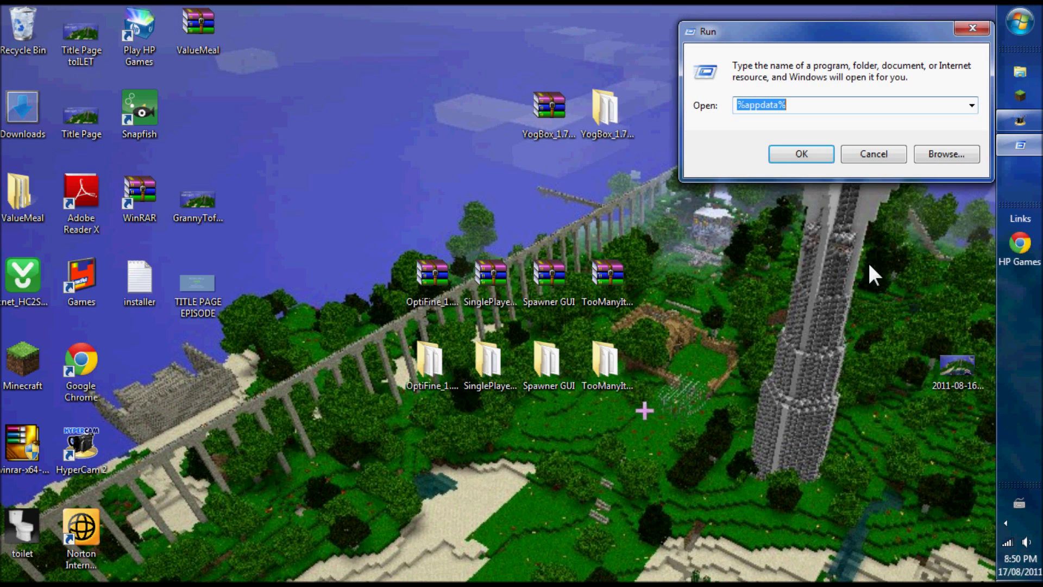
left_click(794, 105)
left_click(793, 155)
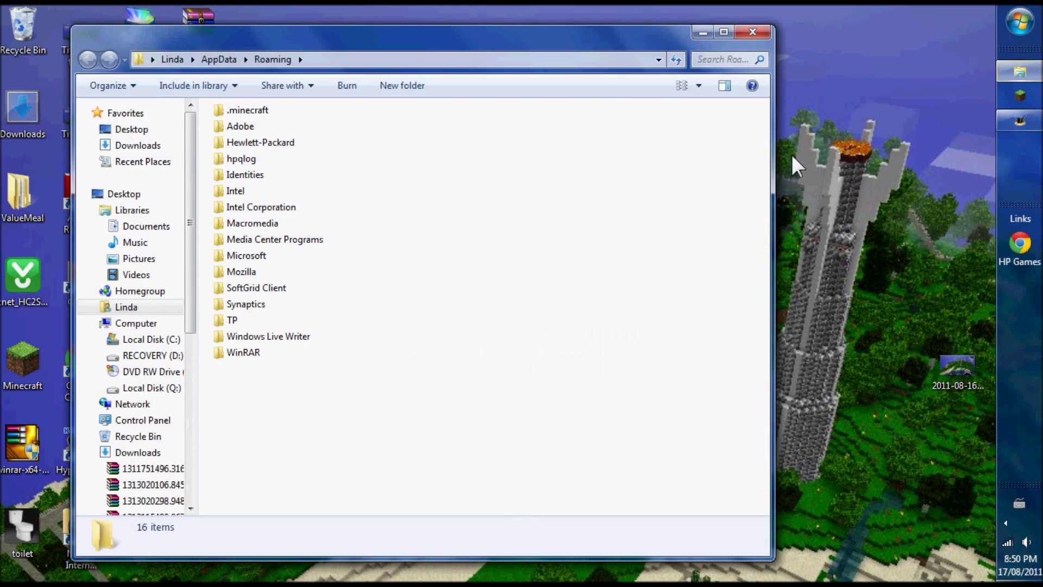
left_click(237, 113)
double_click(237, 113)
double_click(228, 132)
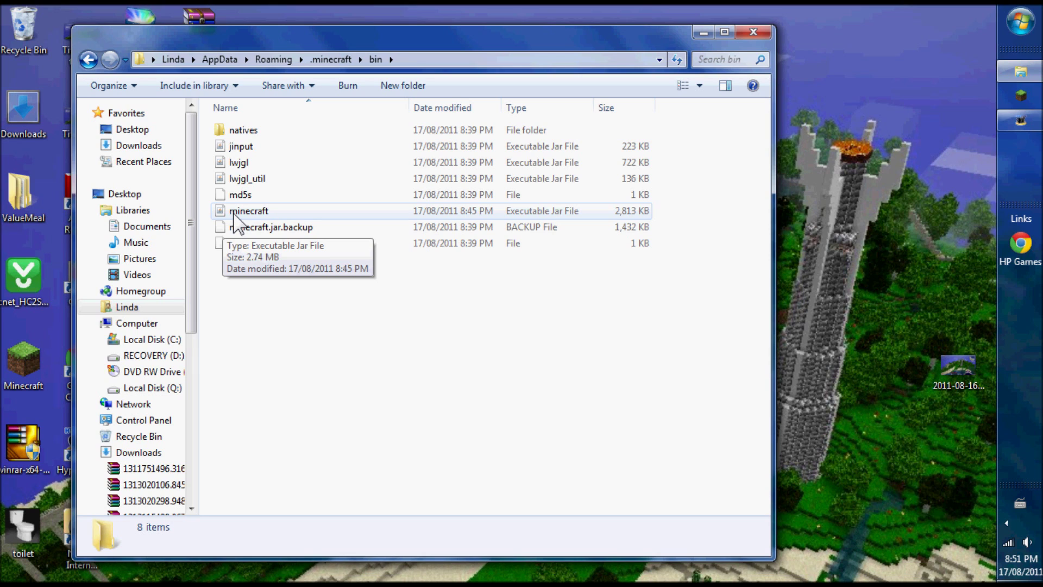
Step: Open the minecraft jar file with WinRAR archiver and extract its contents to the .minecraft\bin\minecraft folder
right_click(233, 214)
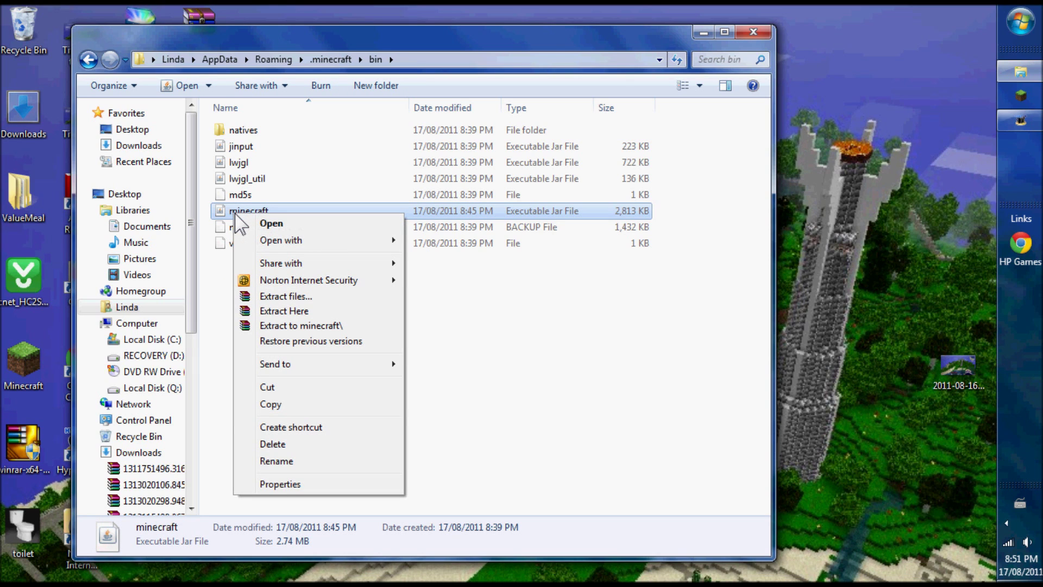
mouse_move(256, 239)
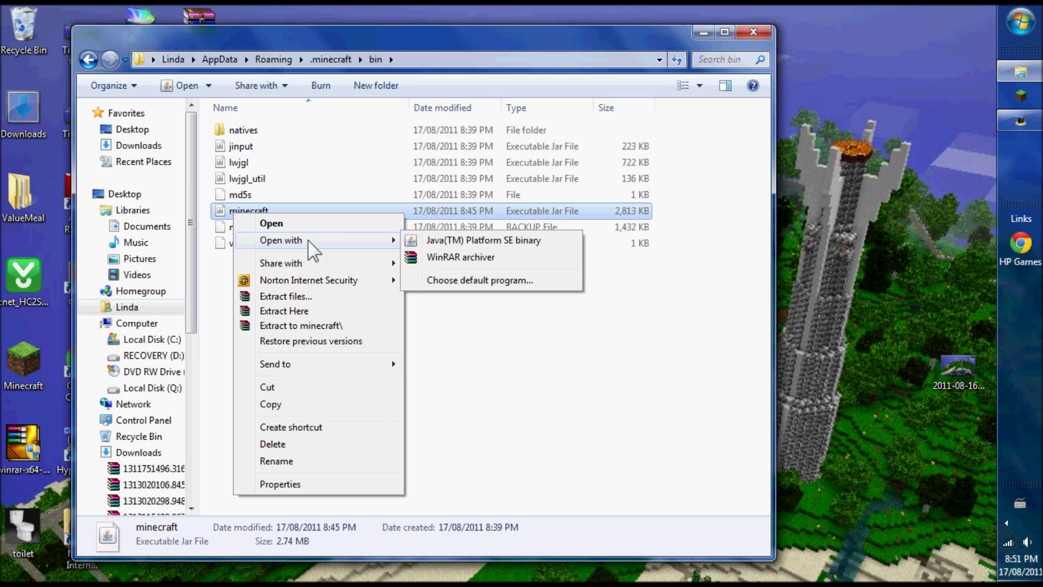
left_click(450, 259)
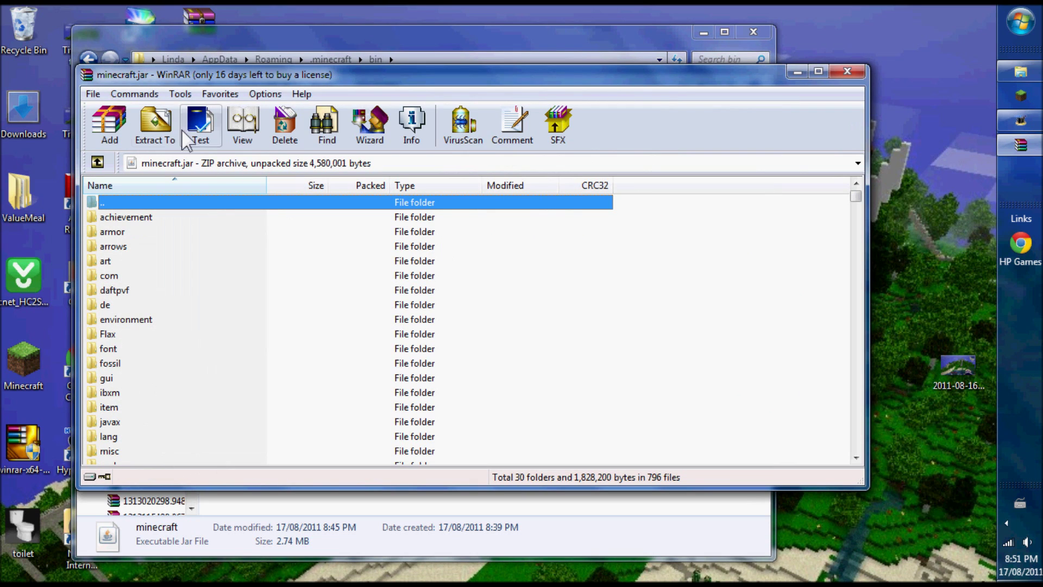
left_click(165, 121)
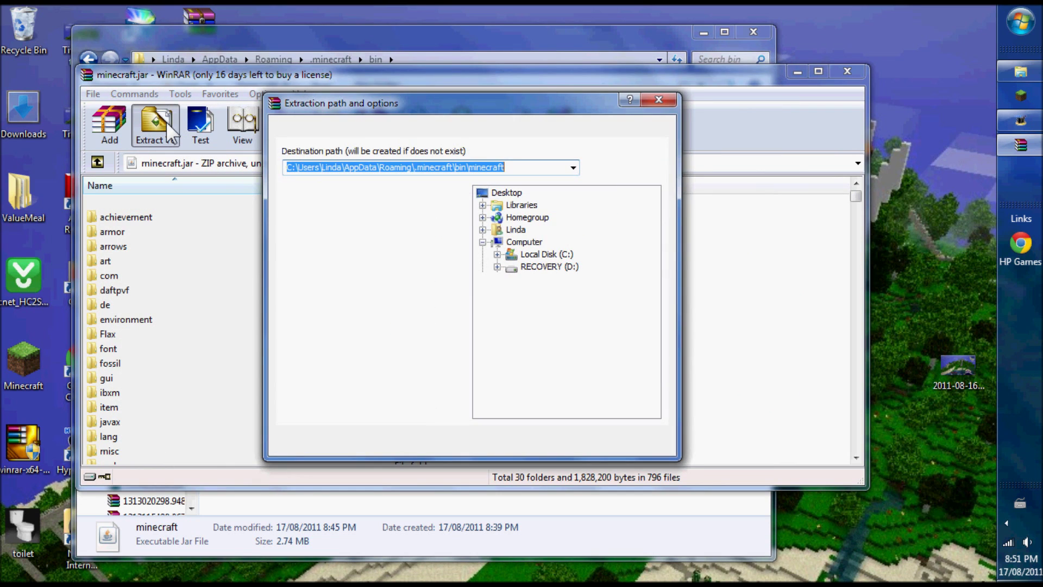
key("Return")
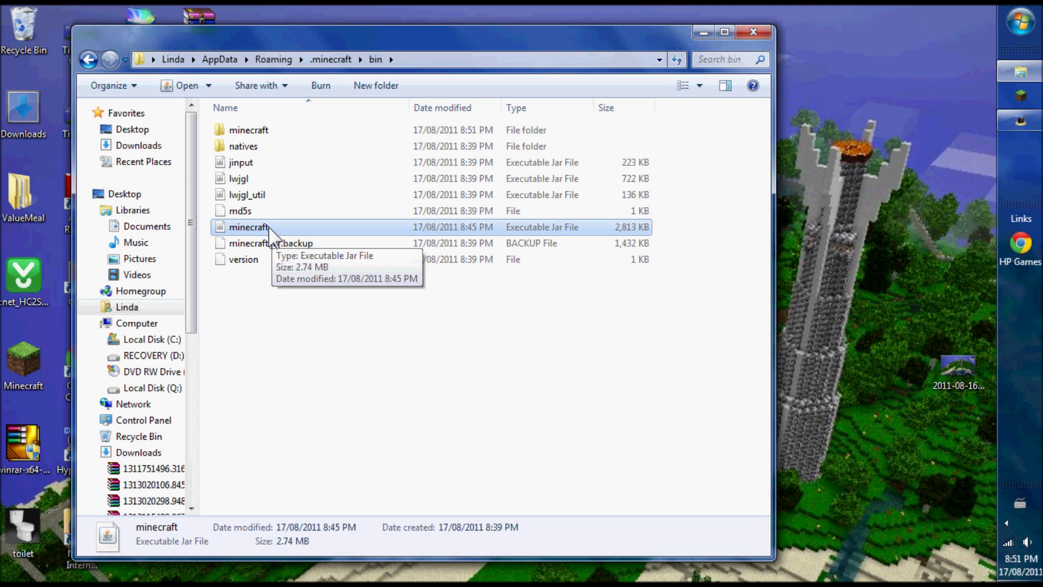
Step: Move the original minecraft jar file to the Recycle Bin and rename the extracted minecraft folder as minecraft.jar
left_click_drag(273, 228, 32, 50)
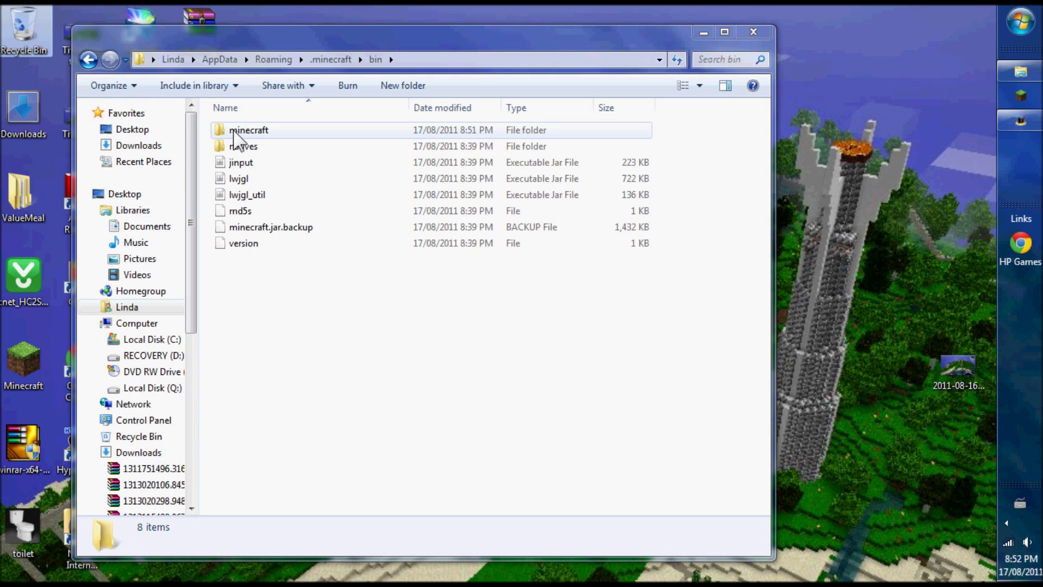
right_click(234, 132)
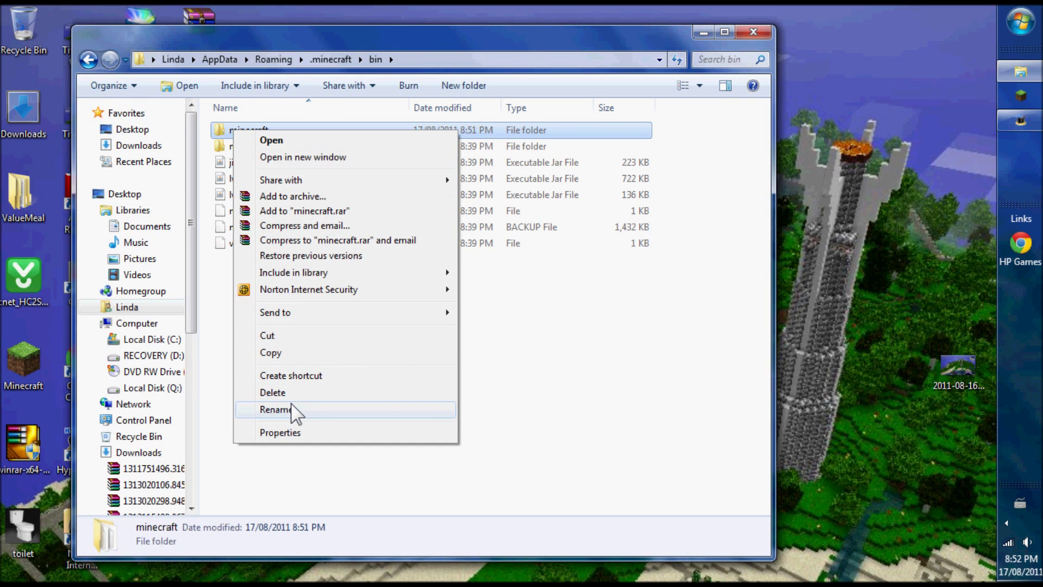
left_click(275, 409)
key("End")
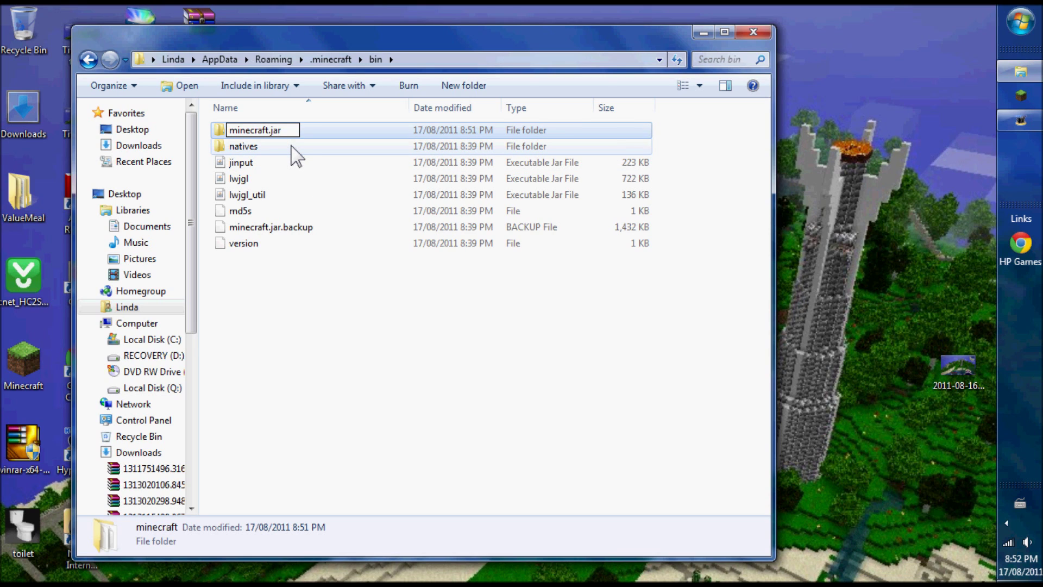
left_click(242, 163)
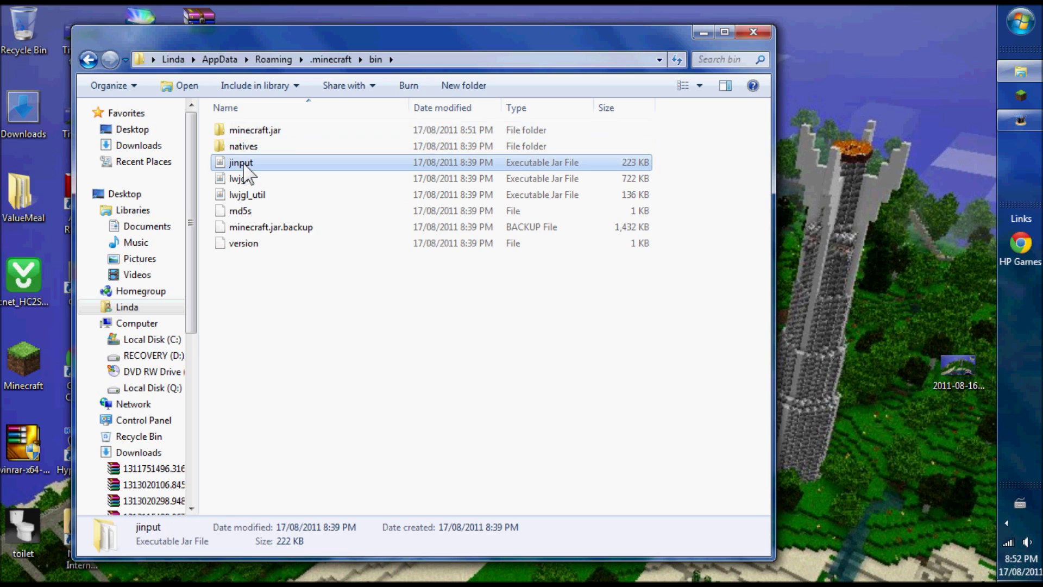
Step: Examine the contents of the minecraft.jar folder and return to the bin folder
double_click(254, 133)
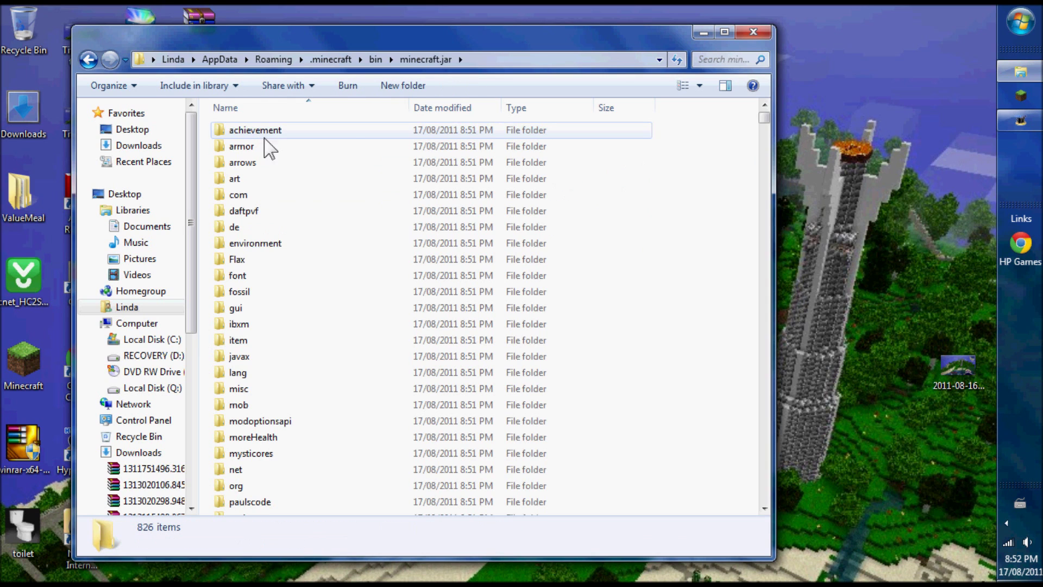
left_click_drag(762, 118, 762, 120)
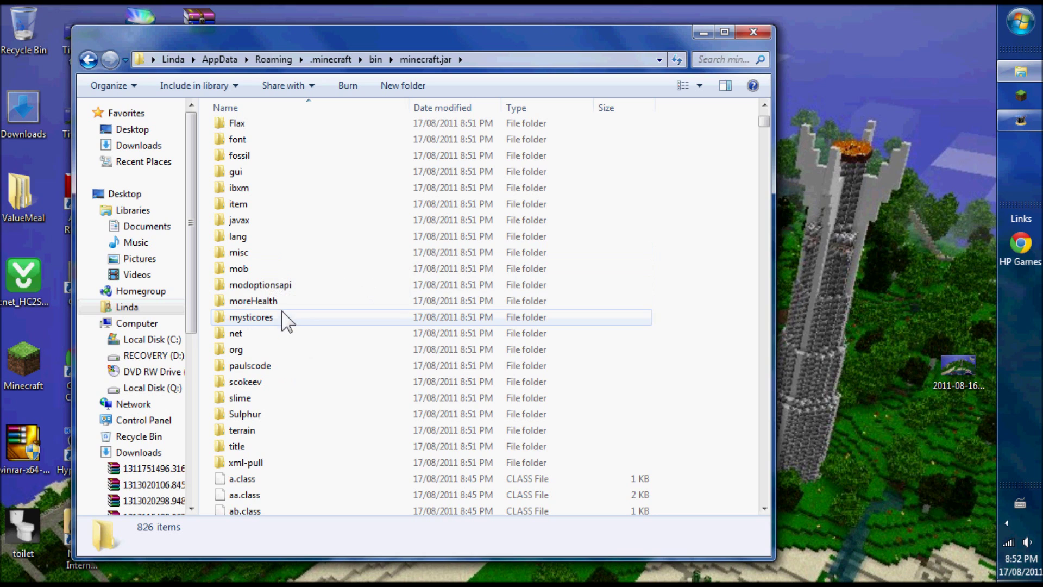
left_click(89, 59)
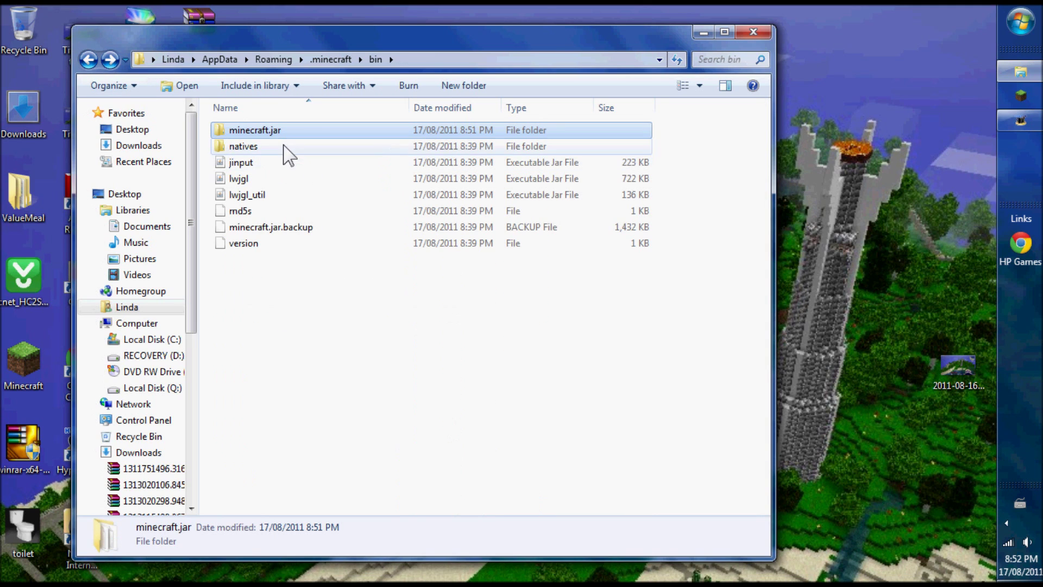
Step: Close the bin window, open the OptiFine_1.7.3_HD_F folder on the desktop and copy all of its class files
left_click(752, 34)
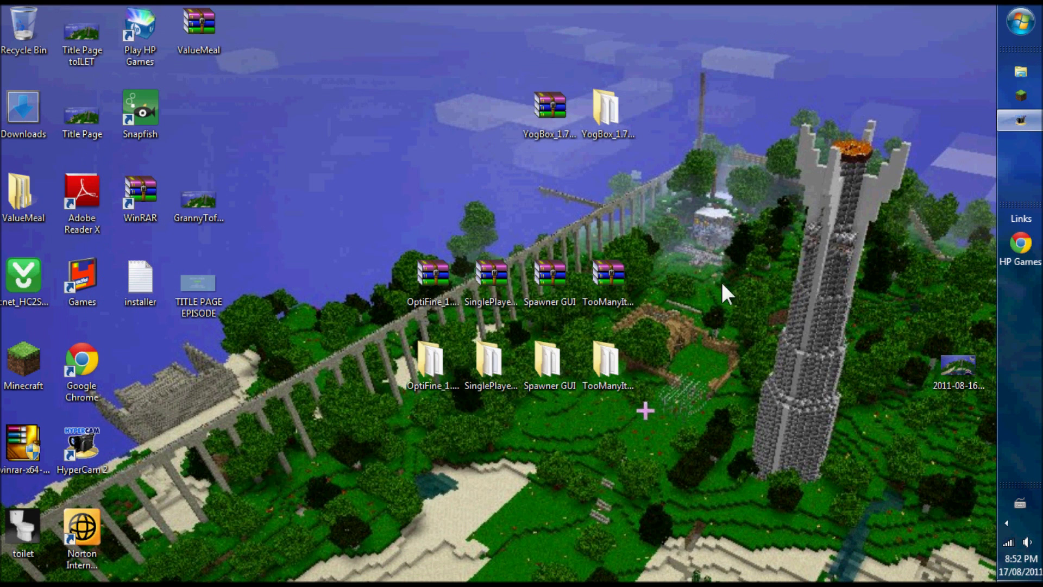
double_click(437, 357)
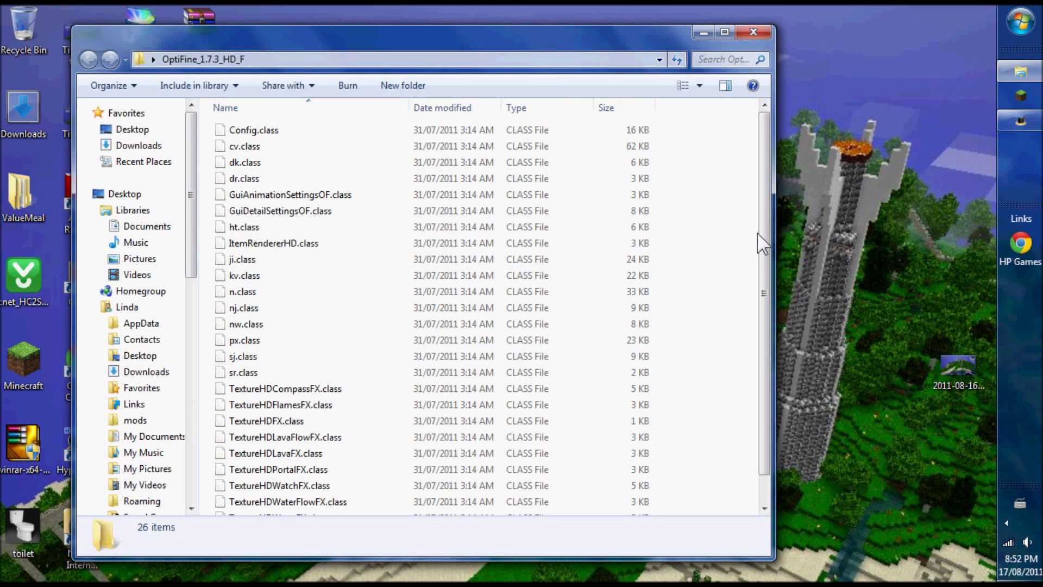
left_click(267, 134)
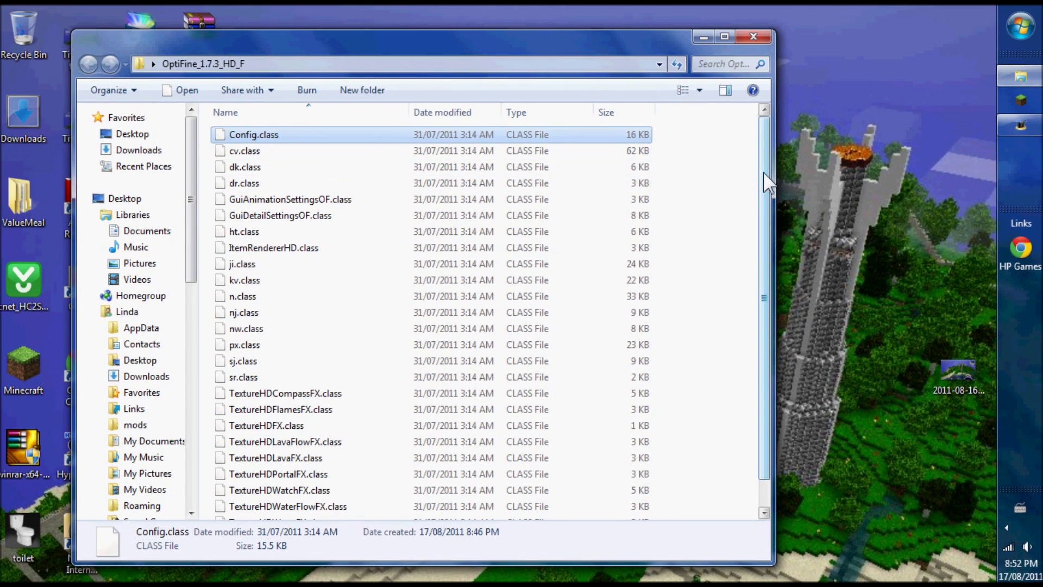
left_click_drag(764, 185, 760, 391)
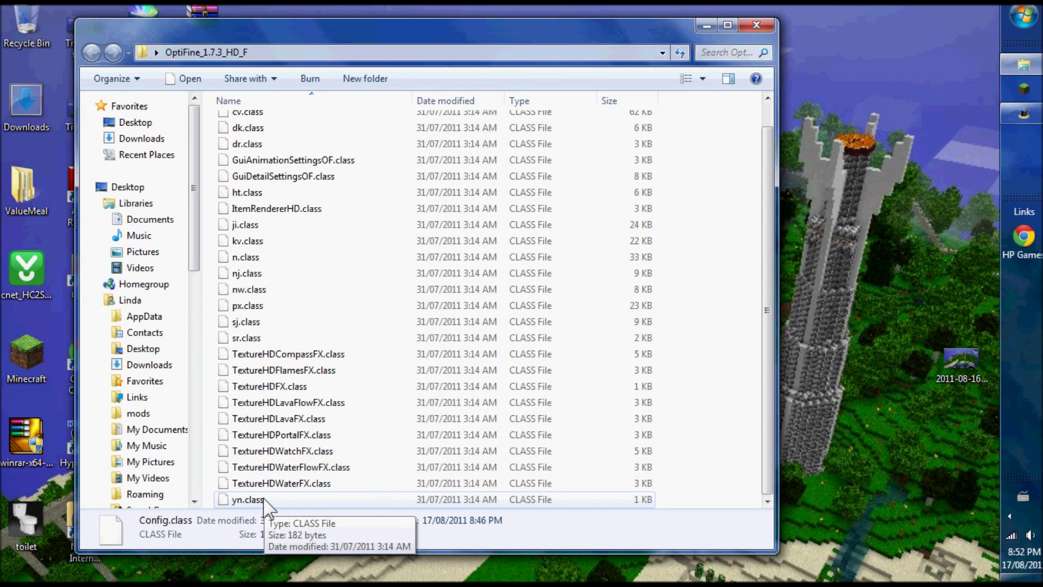
left_click(266, 500, "shift")
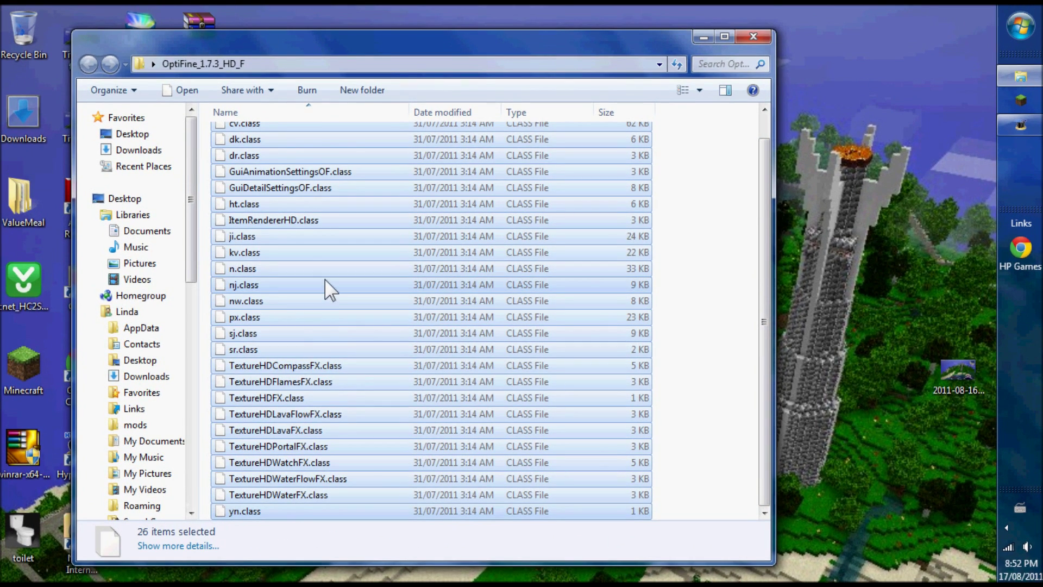
right_click(326, 268)
left_click(364, 426)
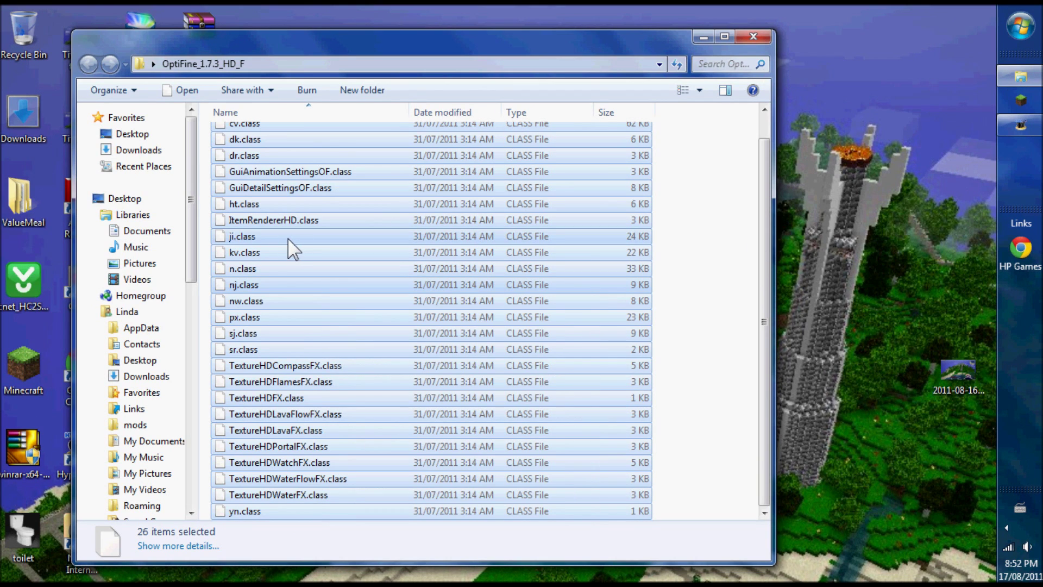
Step: Run %appdata% and go to the bin folder inside .minecraft to reach the minecraft.jar folder
left_click(1018, 27)
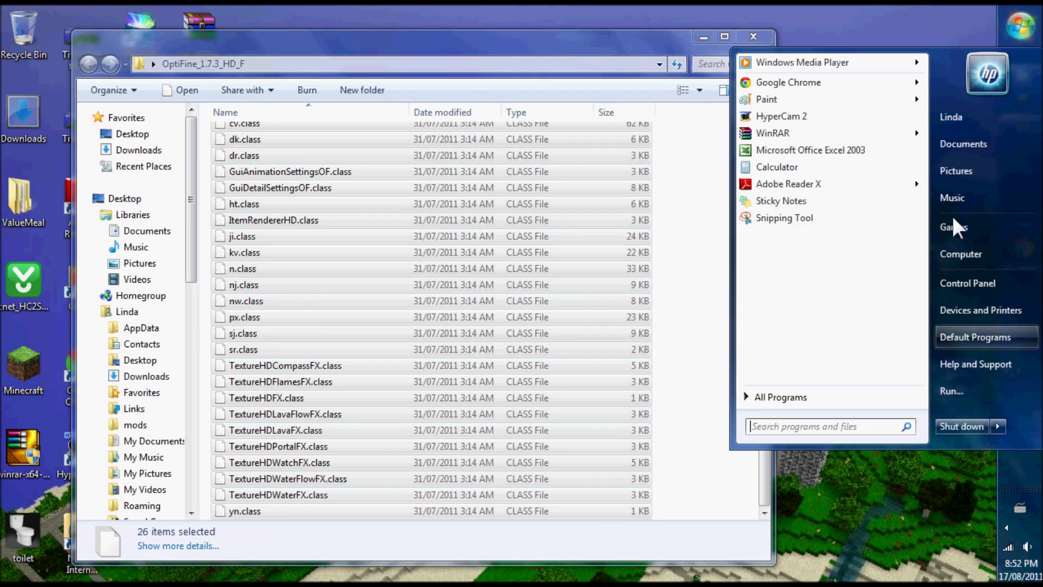
left_click(954, 390)
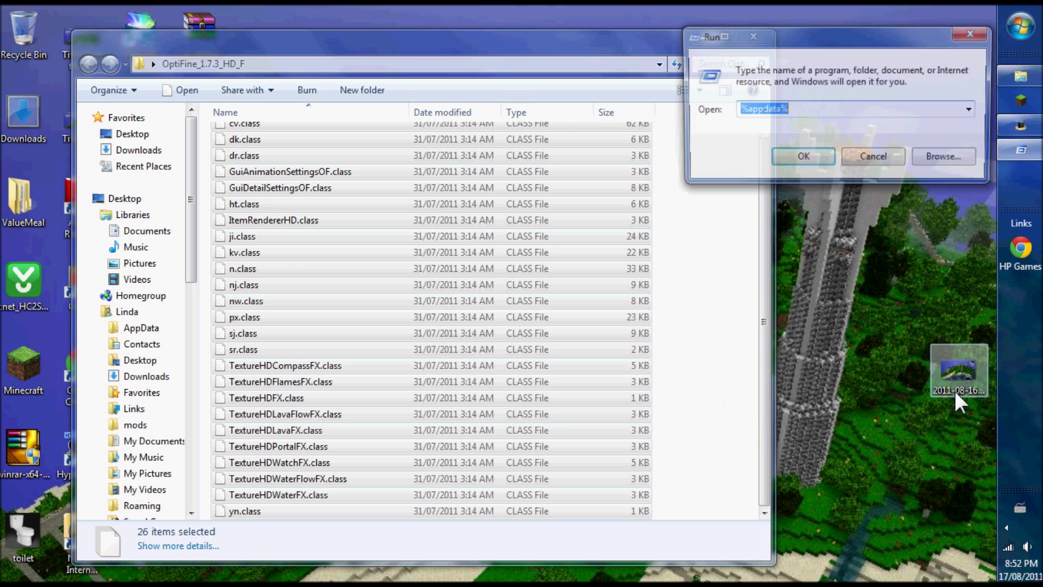
left_click(798, 157)
double_click(255, 134)
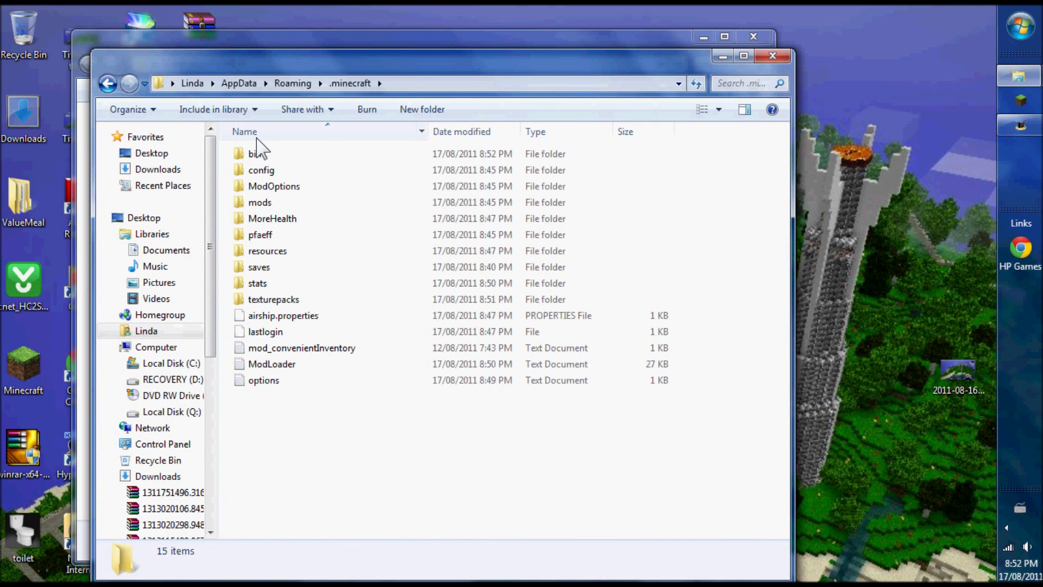
double_click(256, 154)
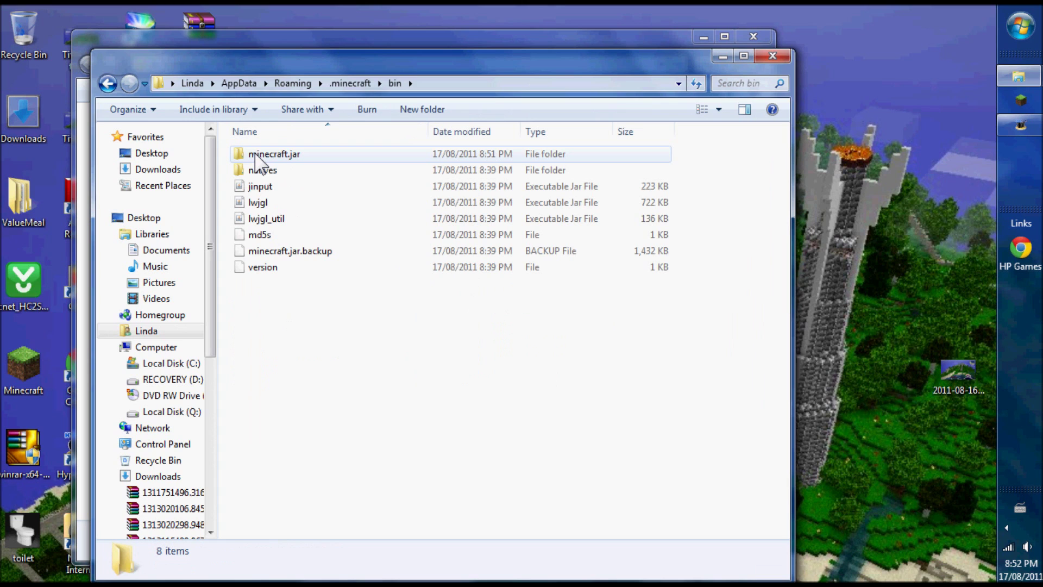
Step: Paste the OptiFine files into the minecraft.jar folder, replacing all conflicting files, and close the bin window
right_click(256, 154)
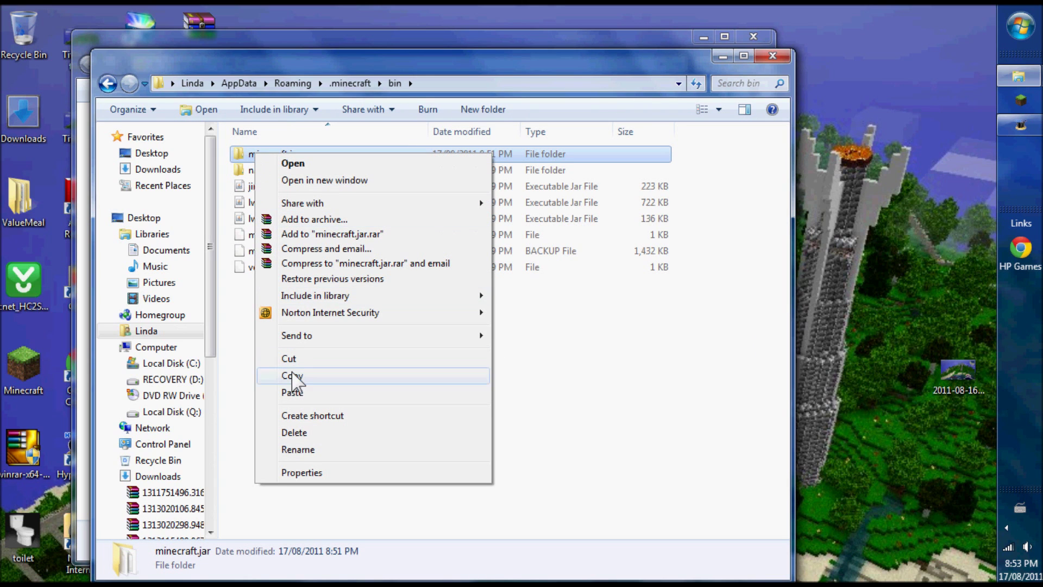
left_click(293, 393)
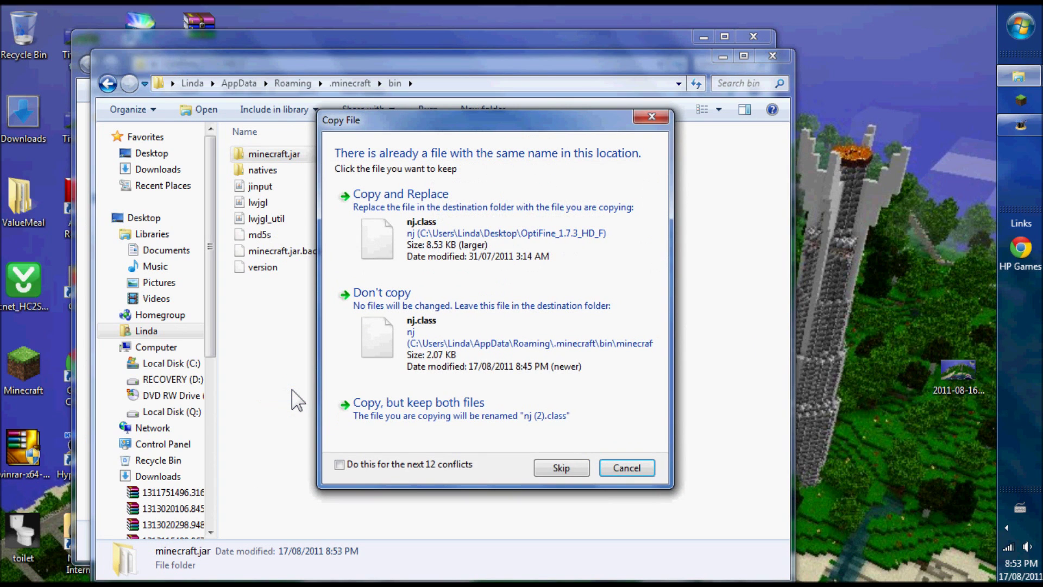
left_click(339, 464)
left_click(398, 247)
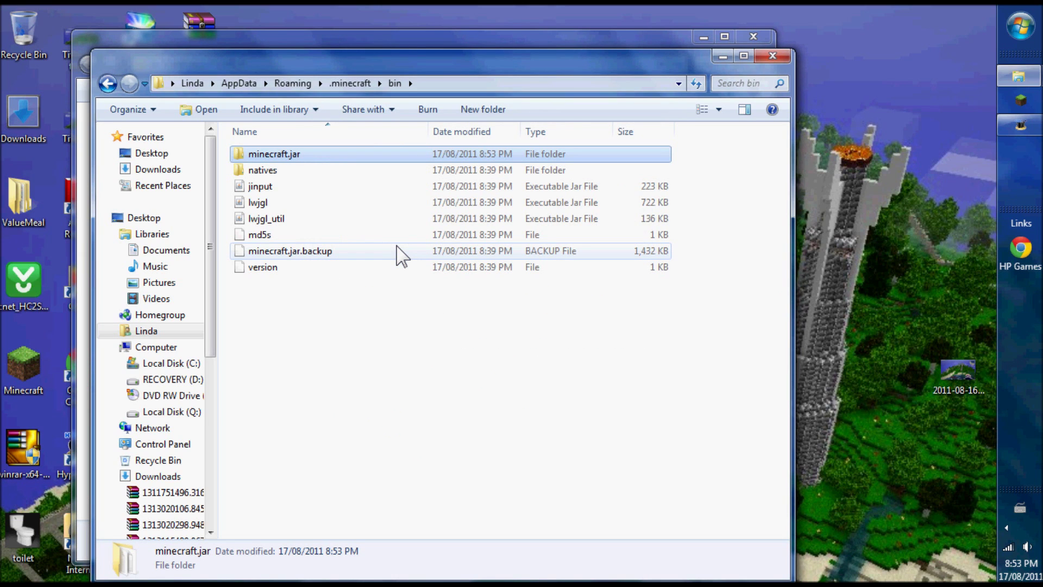
left_click(771, 56)
Step: Review the list of class files in the OptiFine_1.7.3_HD_F folder and close its window
left_click(343, 189)
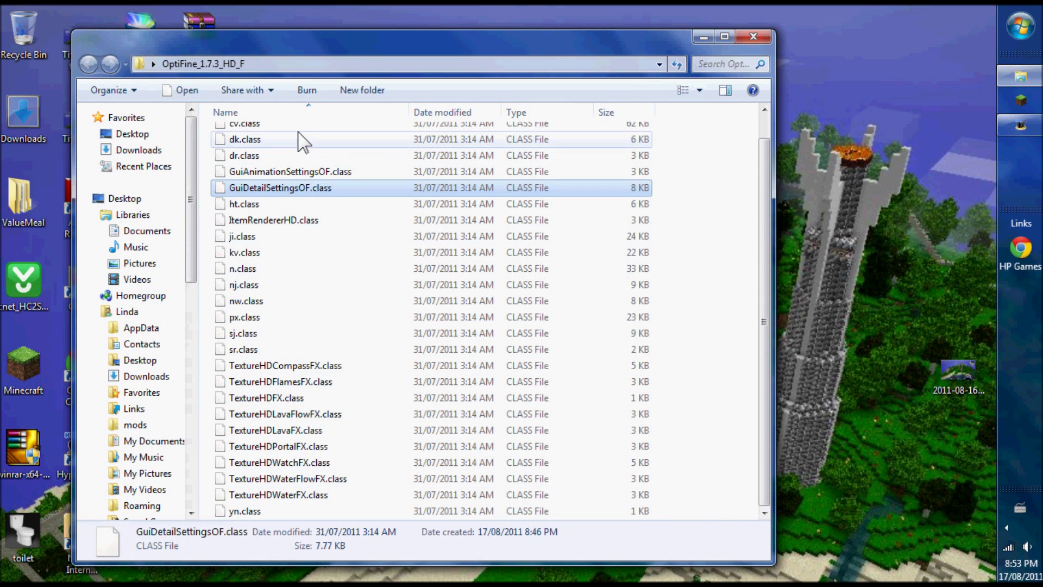
scroll(767, 231, "up", 1)
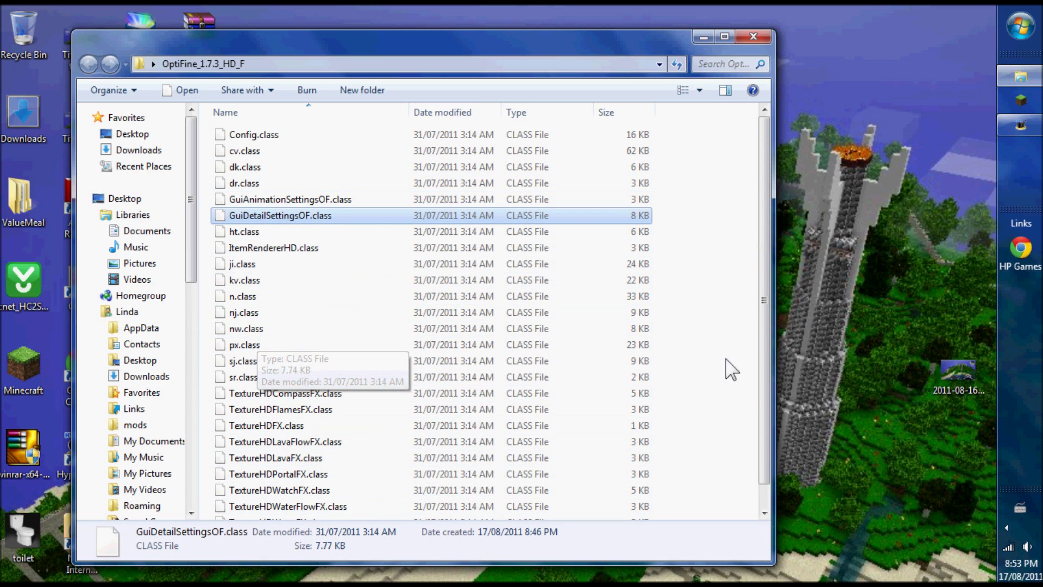
left_click_drag(766, 256, 763, 322)
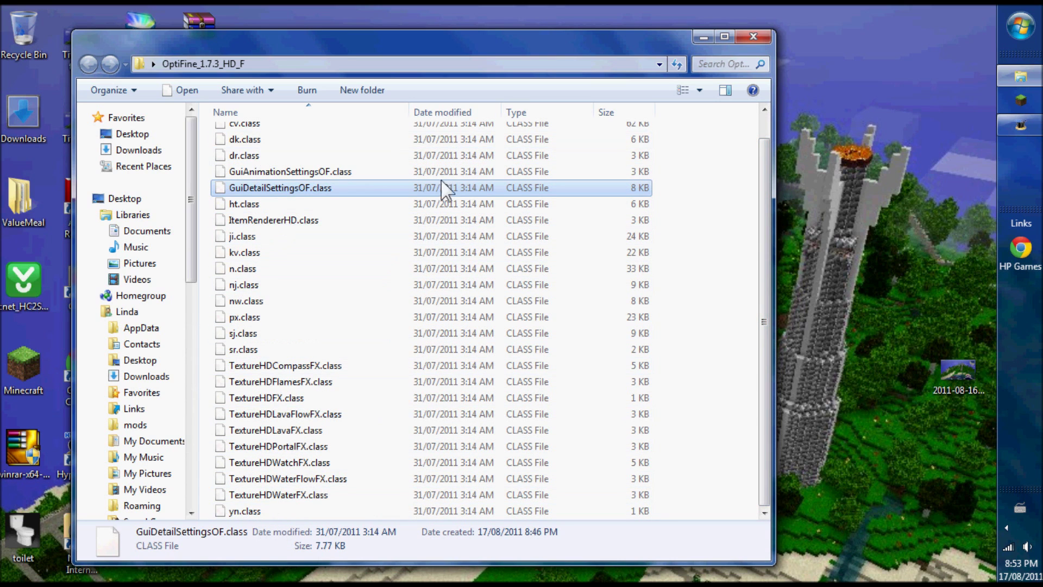
left_click_drag(760, 206, 760, 167)
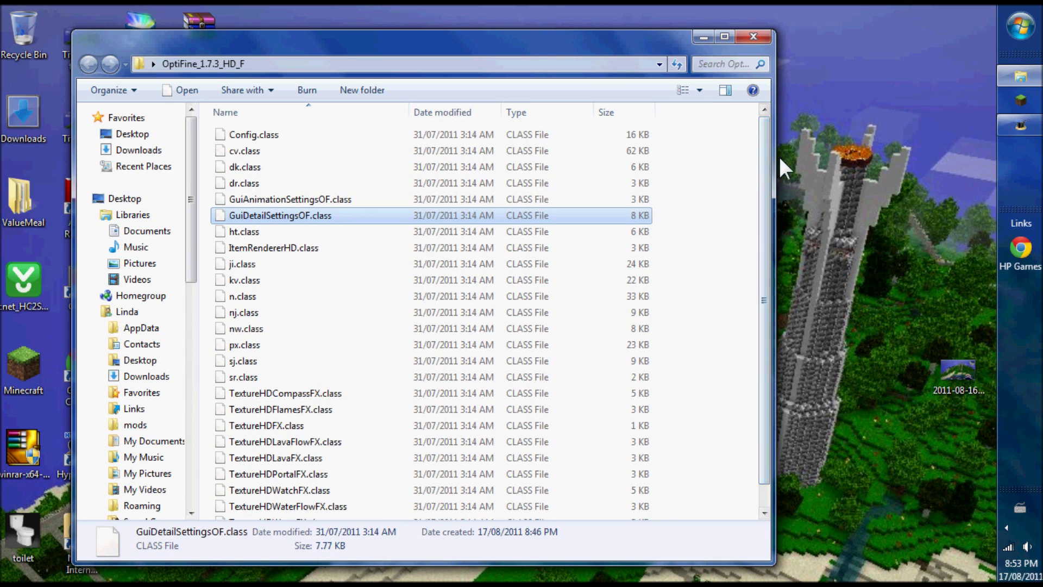
left_click(753, 36)
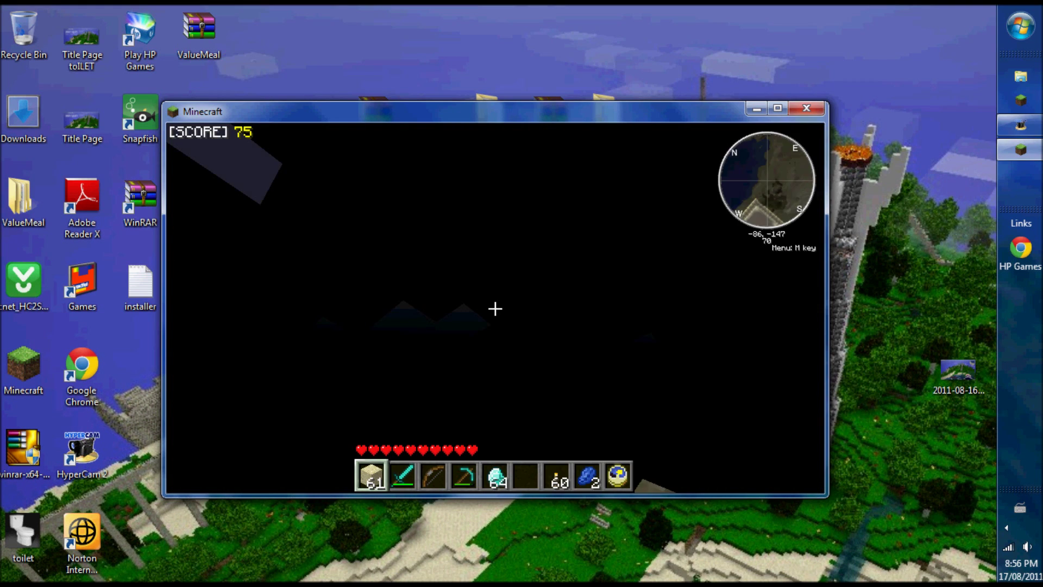
Step: Check the player's inventory in the running Minecraft world and close it again
key("e")
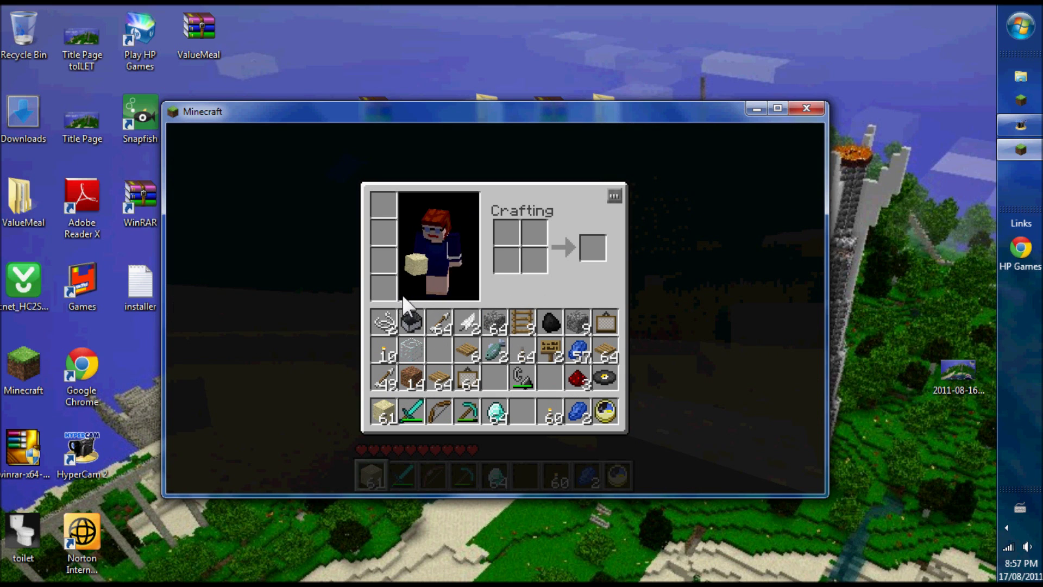
key("e")
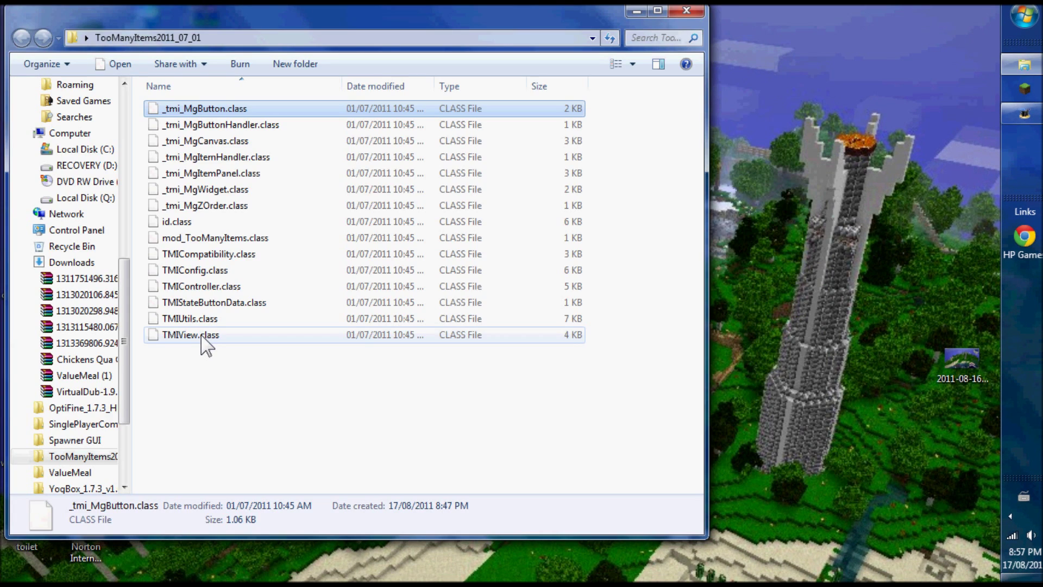
Step: Select all the class files in the TooManyItems2011_07_01 folder and copy them
left_click(202, 336, "shift")
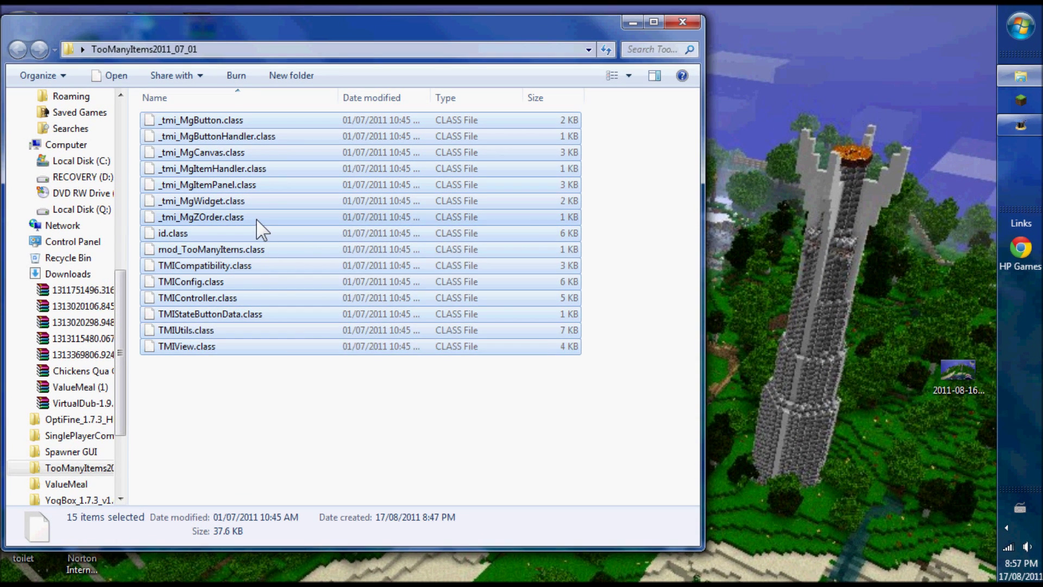
right_click(261, 208)
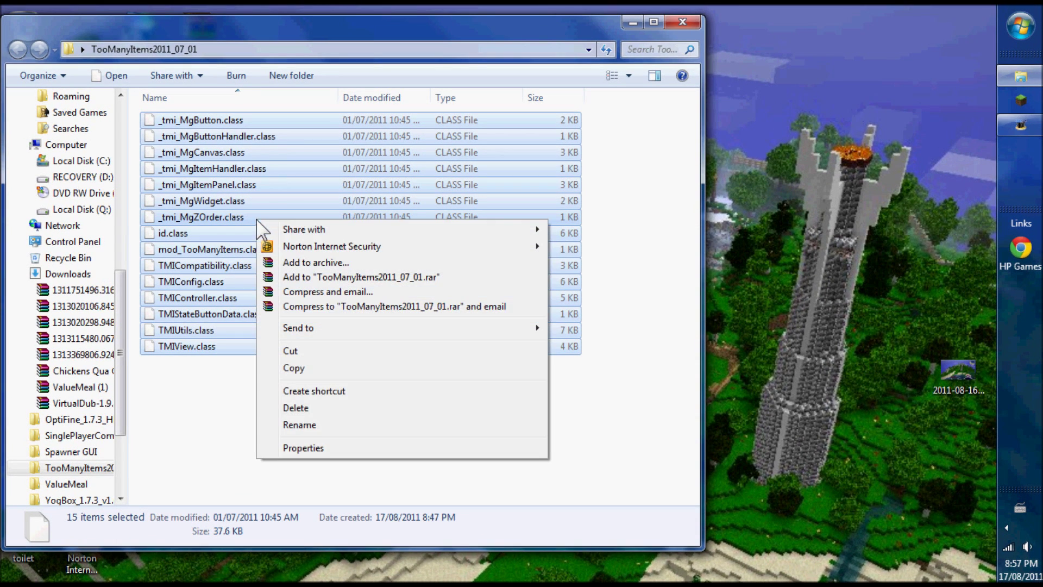
left_click(292, 367)
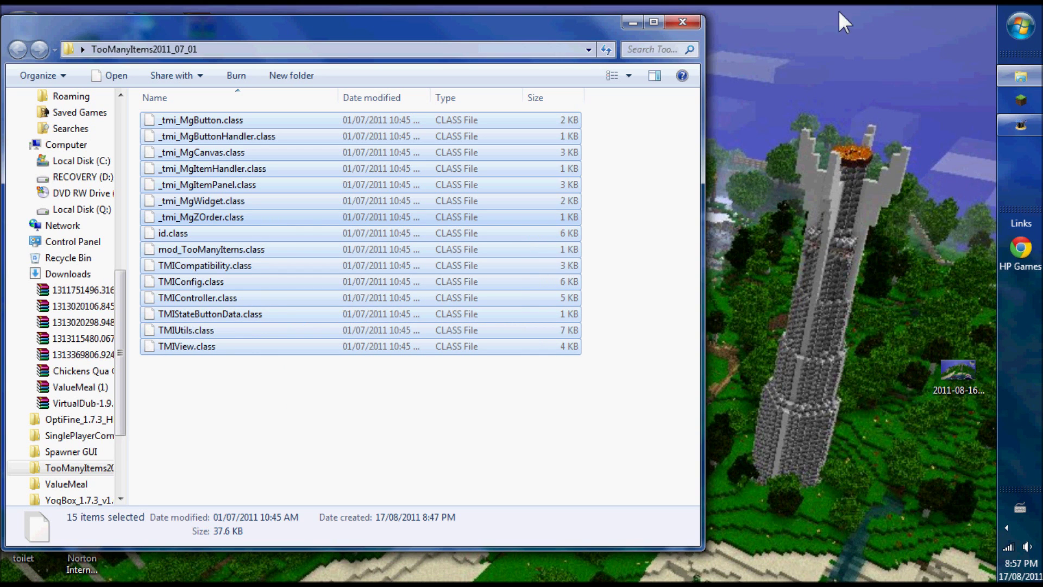
Step: Run %appdata% again and open .minecraft and its bin folder as the destination for the TooManyItems files
left_click(1020, 27)
left_click(951, 391)
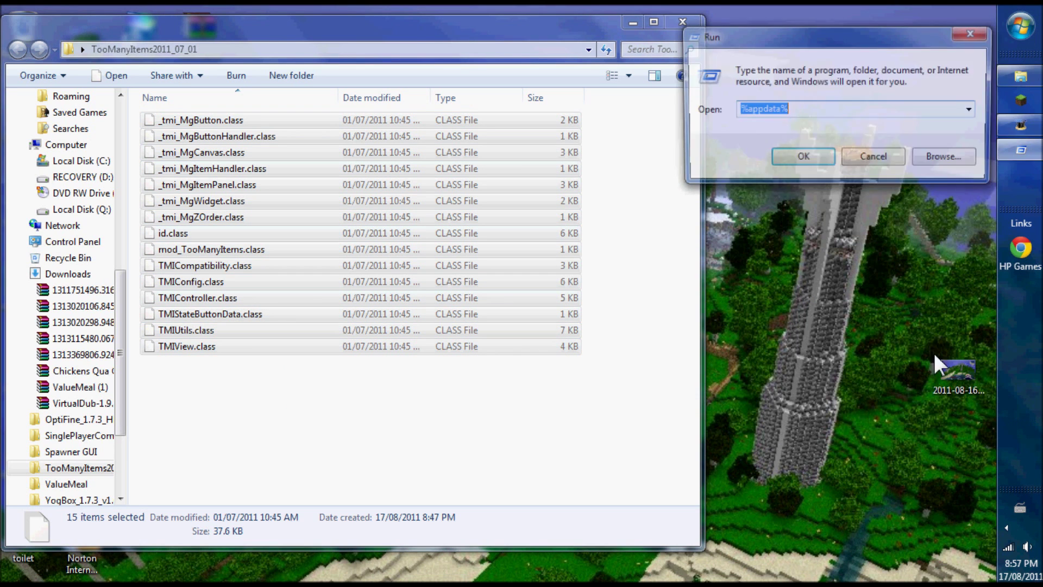
left_click(787, 158)
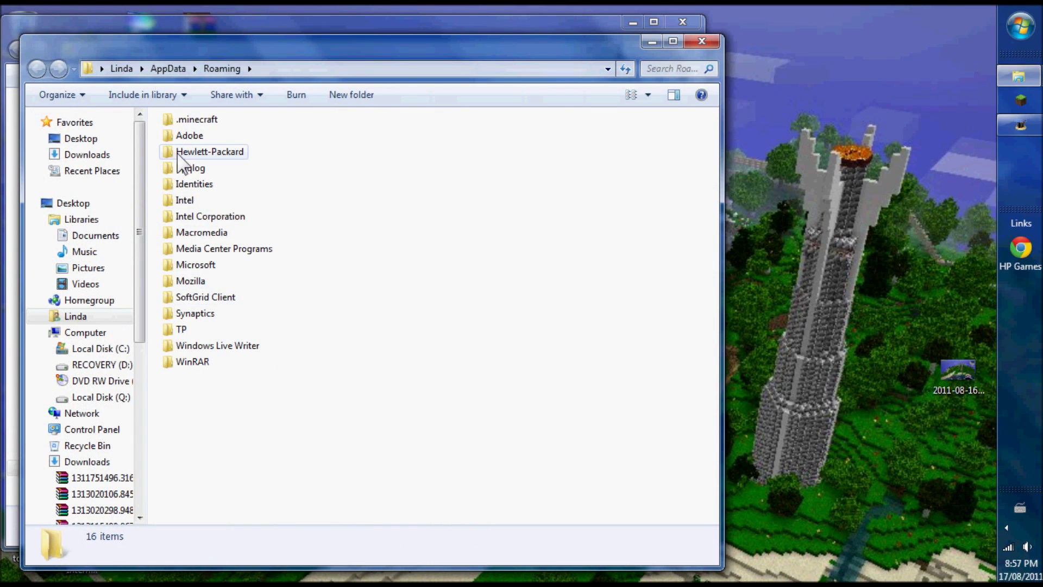
left_click(190, 121)
double_click(189, 120)
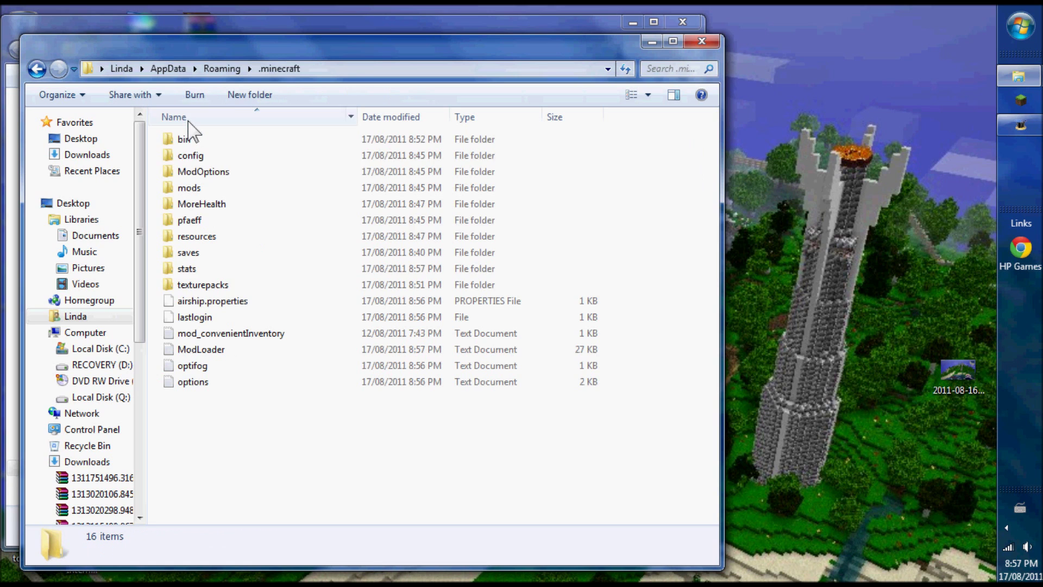
left_click(186, 140)
double_click(186, 142)
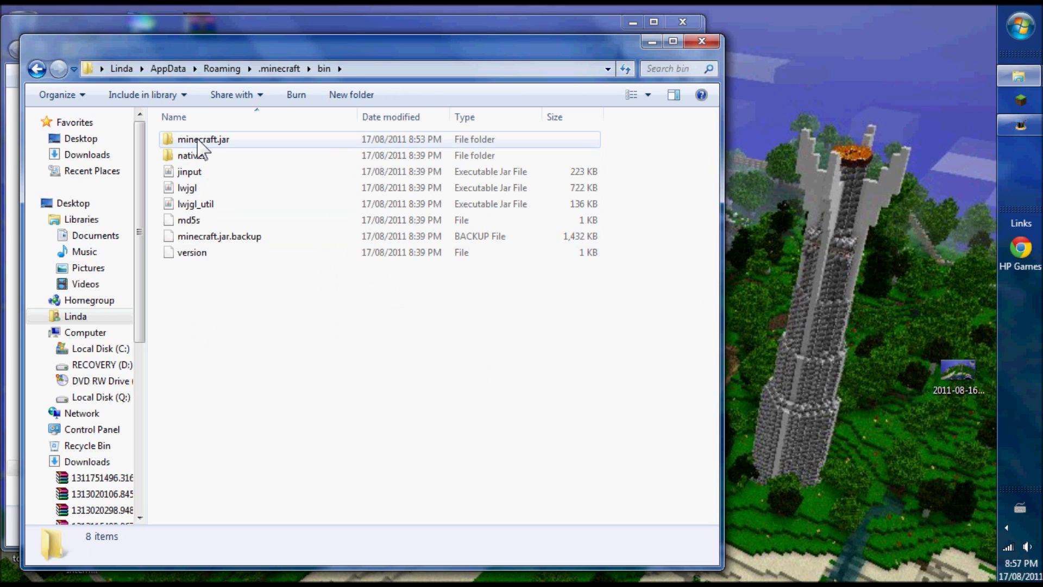
Step: Paste the TooManyItems files into the minecraft.jar folder, replacing all conflicting files, and close the bin window
left_click(197, 139)
right_click(197, 139)
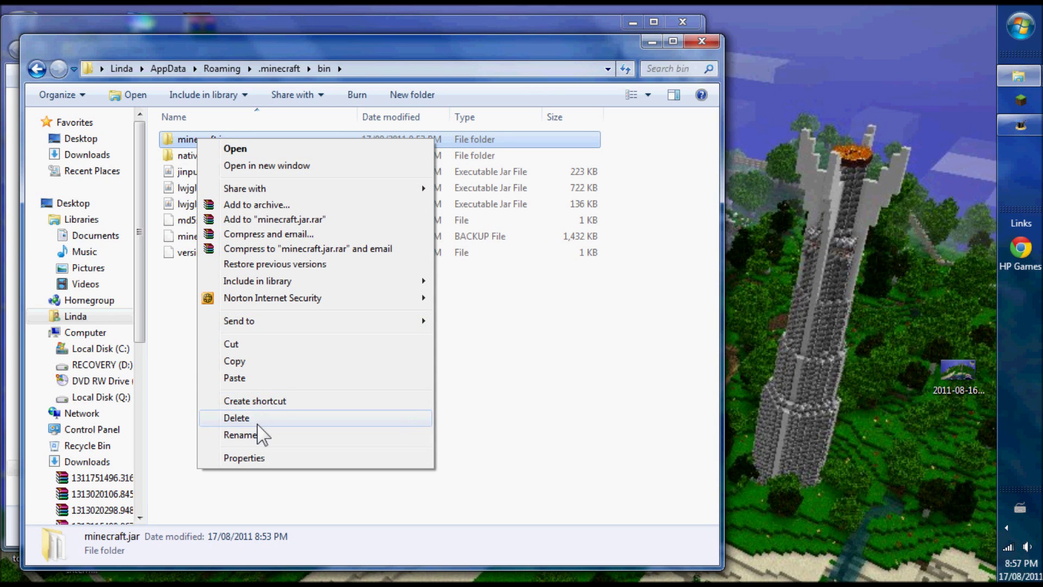
left_click(255, 379)
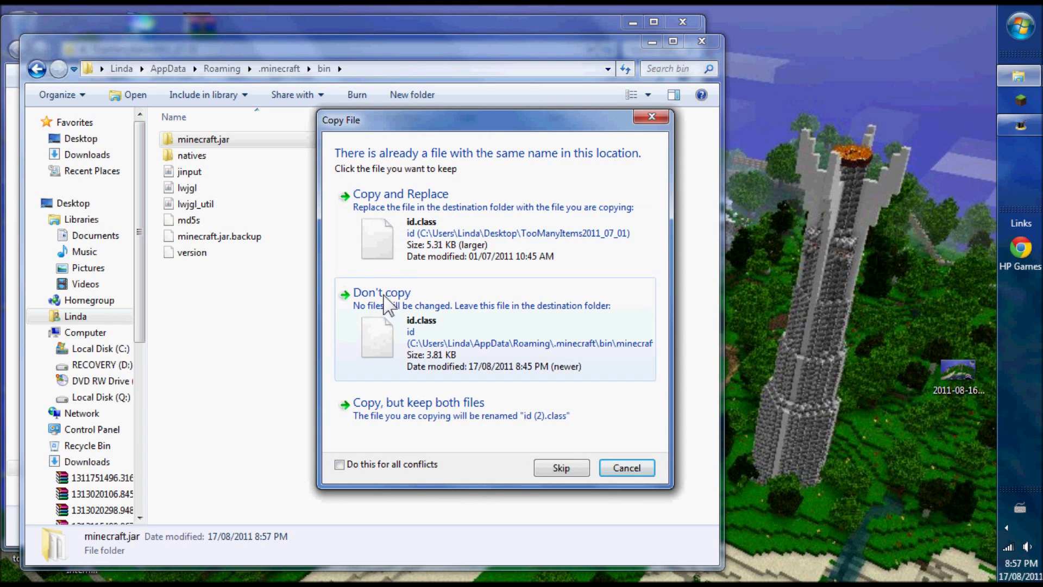
left_click(339, 464)
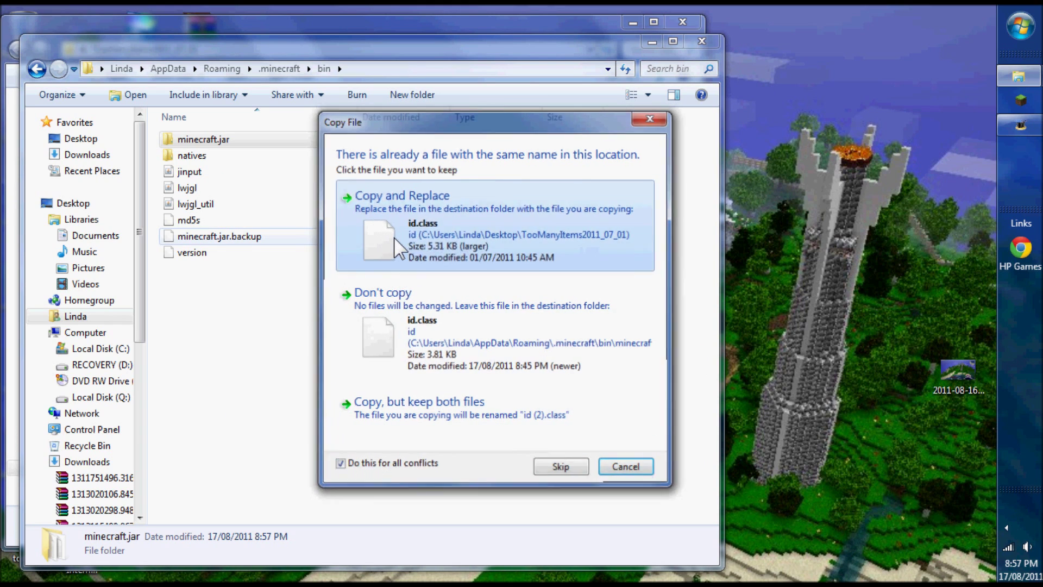
left_click(399, 247)
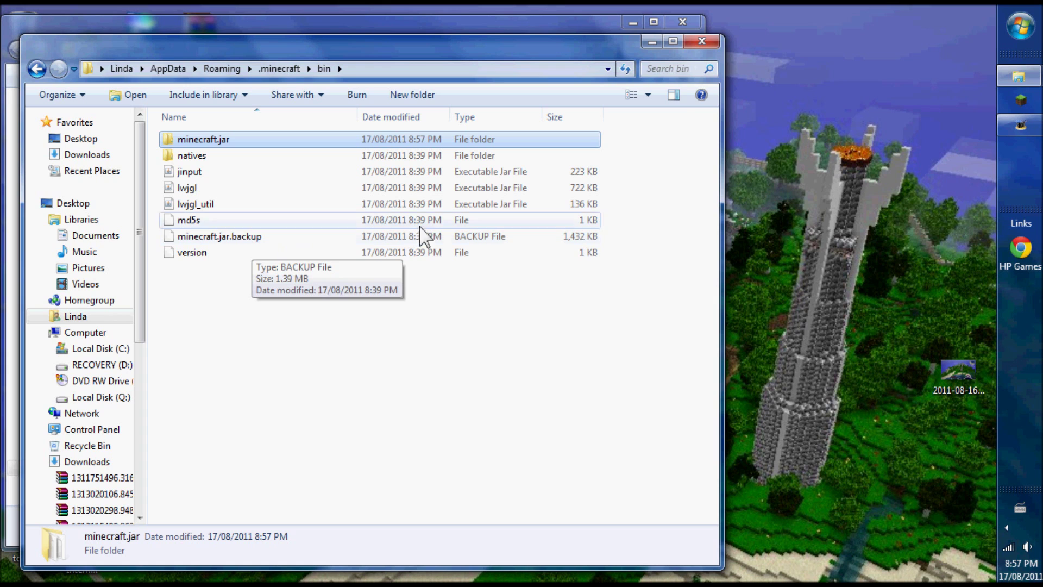
left_click(696, 44)
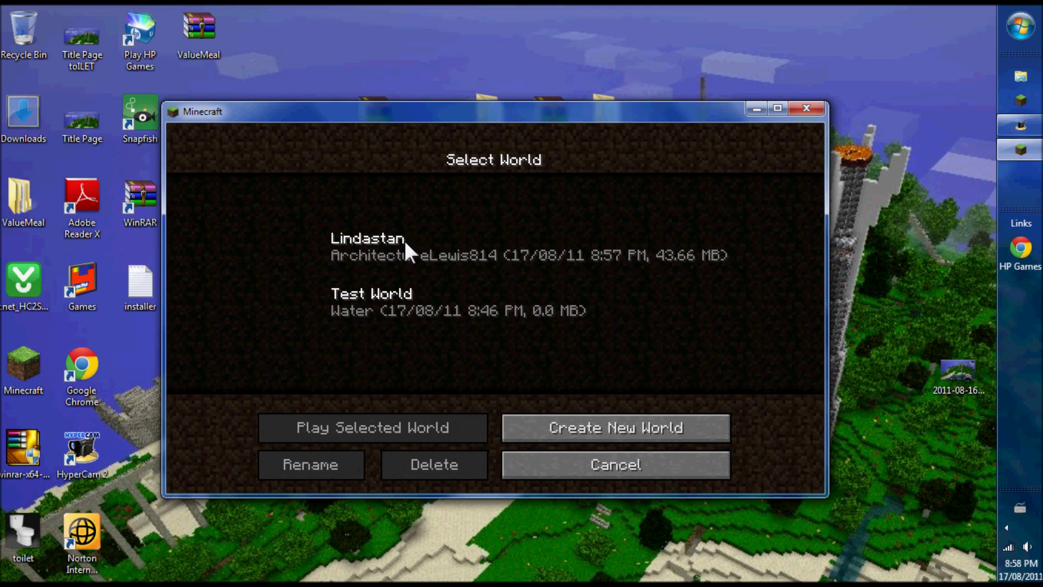
Step: Play the first saved world in Minecraft, open the inventory and show page 2 of the TooManyItems item list
left_click(403, 239)
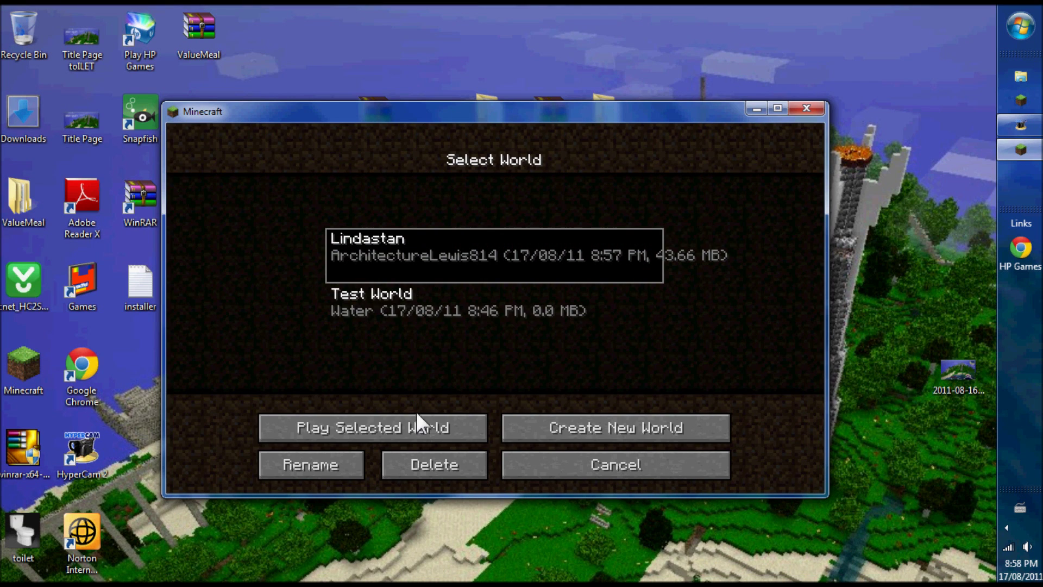
left_click(423, 429)
key("e")
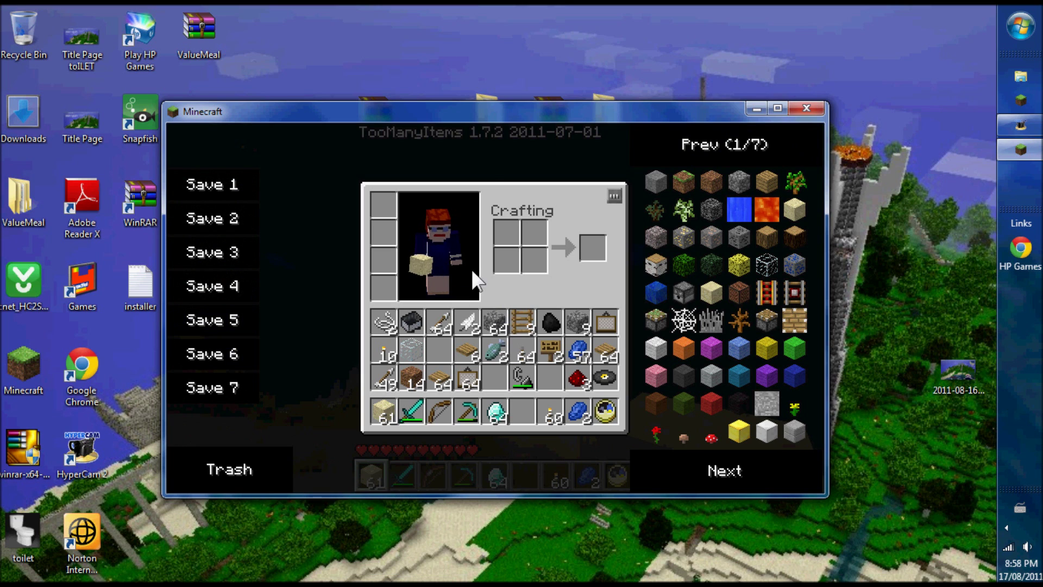
left_click(758, 466)
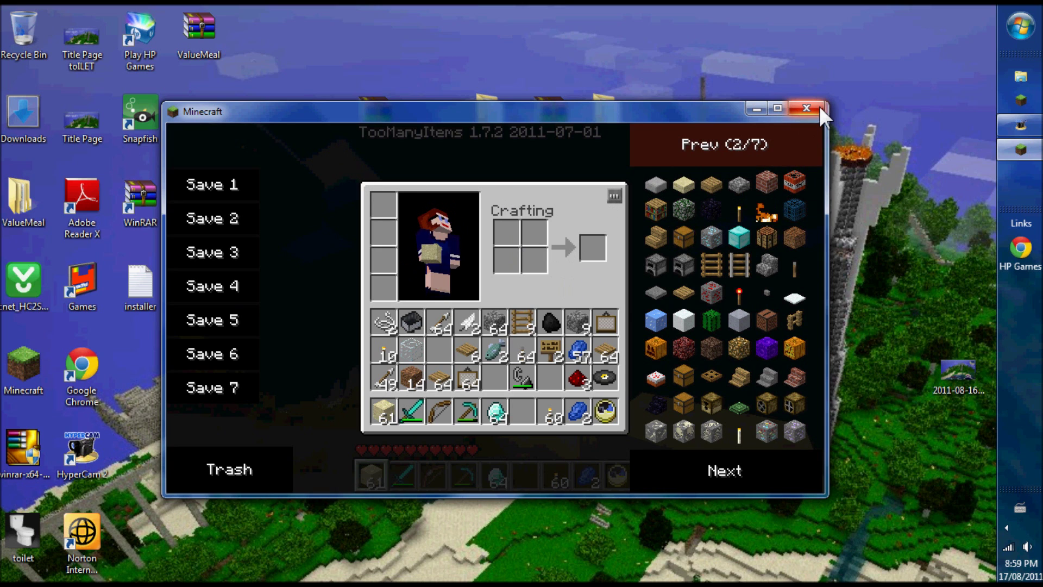
Step: Browse the TooManyItems item list through to page 7 and close Minecraft
scroll(765, 256, "down", 4)
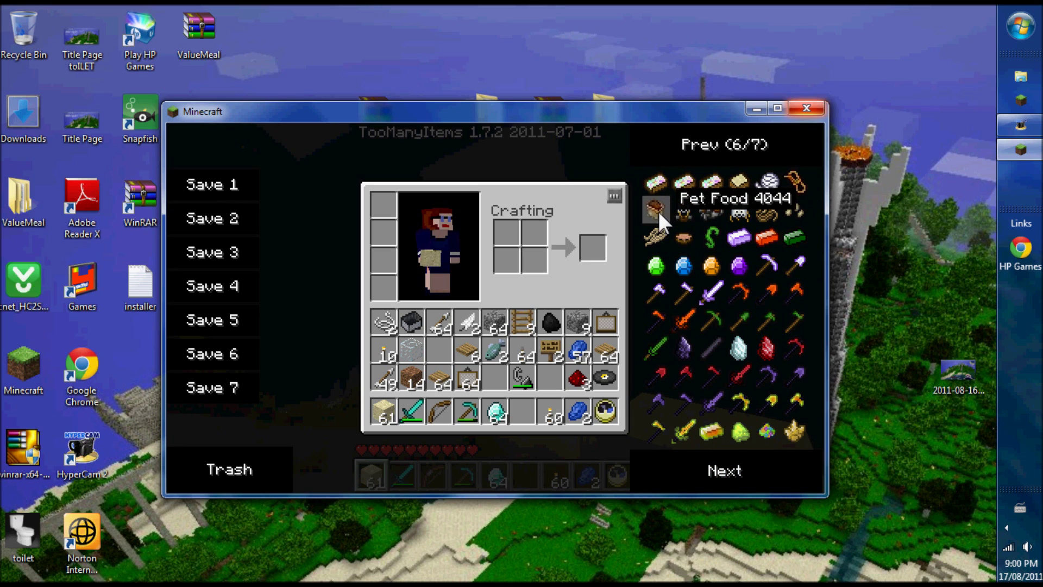
left_click(760, 473)
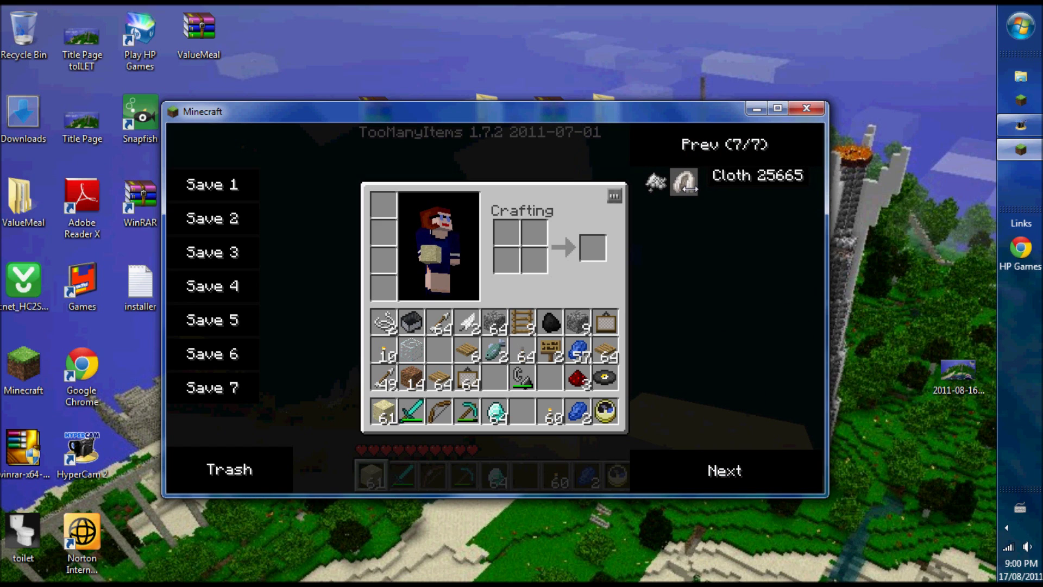
left_click(805, 109)
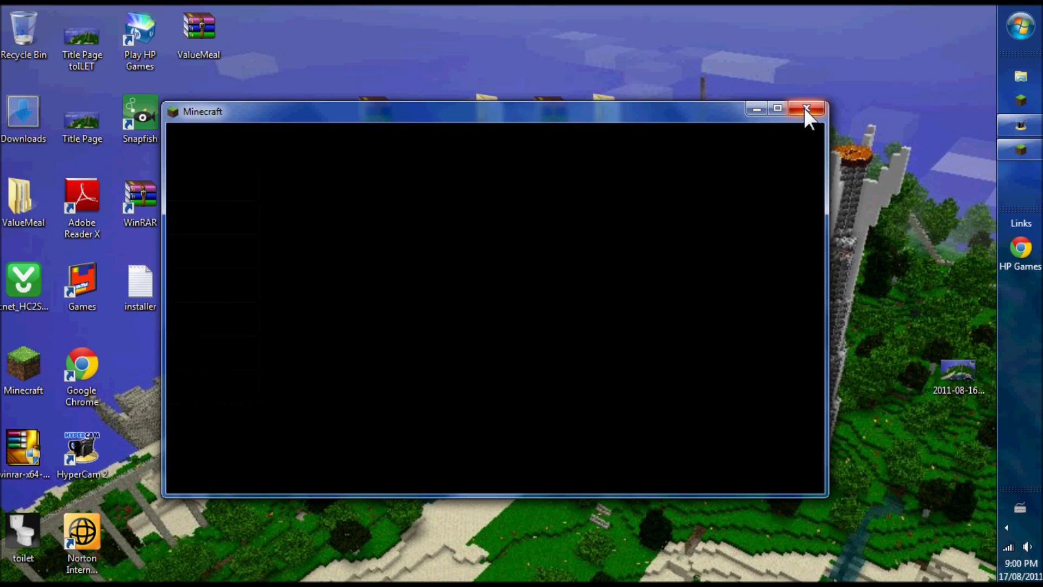
Step: Move the TooManyItems archive and folder on the desktop up beside the YogBox files
left_click_drag(608, 278, 670, 118)
left_click_drag(606, 370, 735, 103)
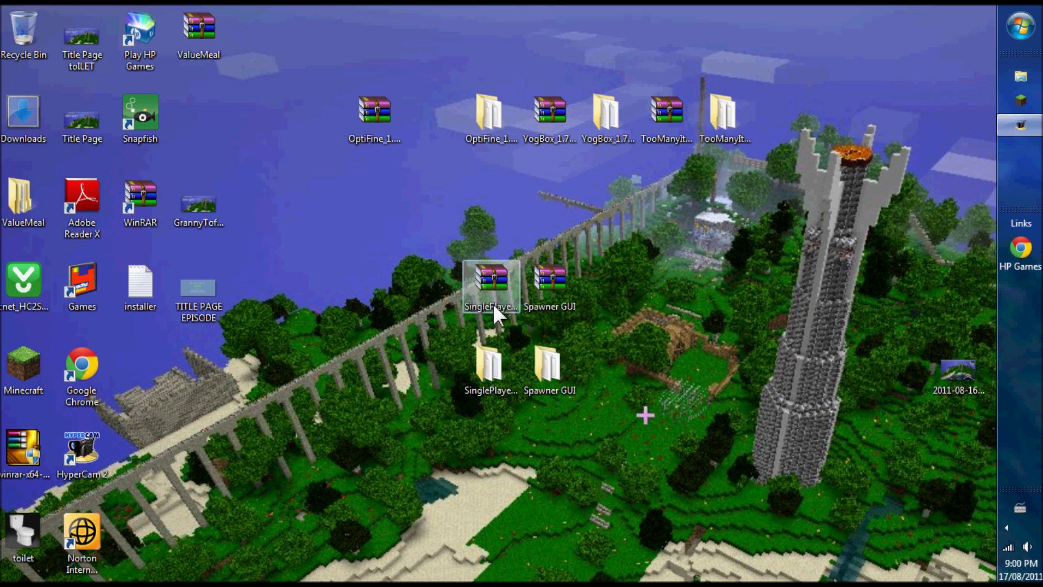
Step: Open the SinglePlayerCommands-MC1.7.3v2.10_2 folder and delete its readme file
double_click(484, 364)
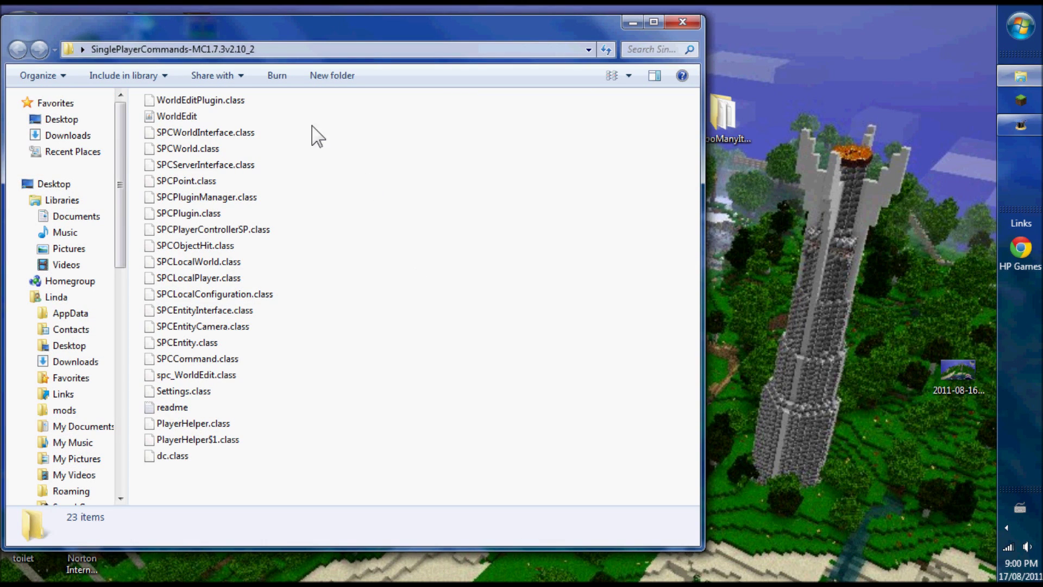
right_click(183, 408)
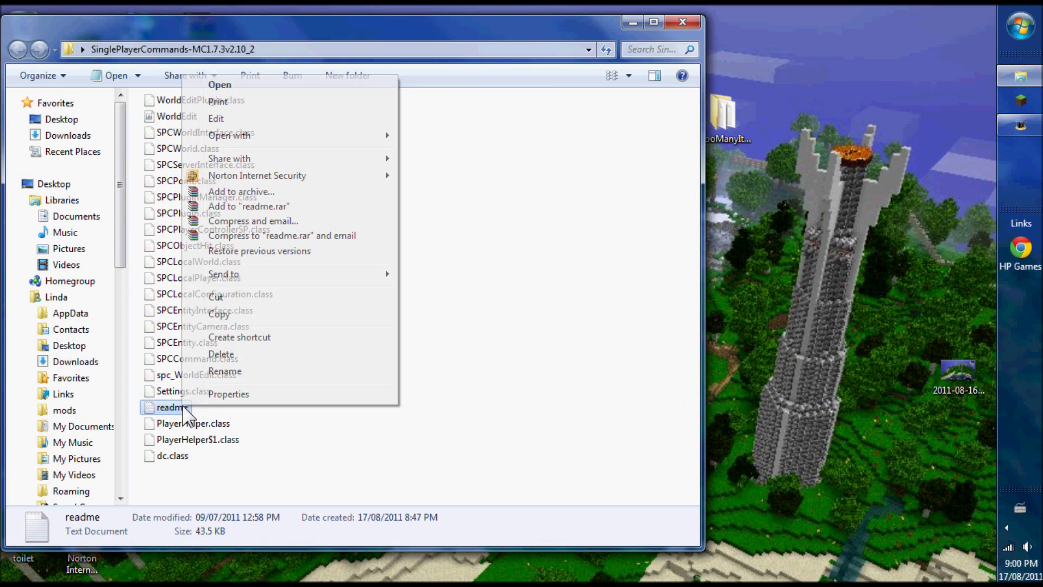
left_click(231, 355)
left_click(553, 366)
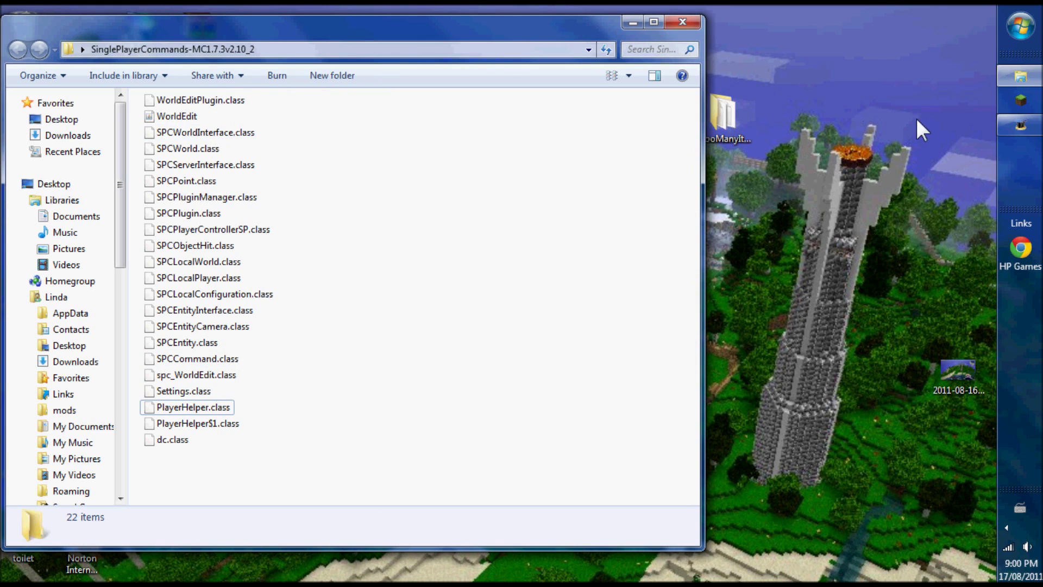
Step: Open the .minecraft folder through Run, copy WorldEdit from the SinglePlayerCommands folder into bin, and open bin
left_click(1018, 27)
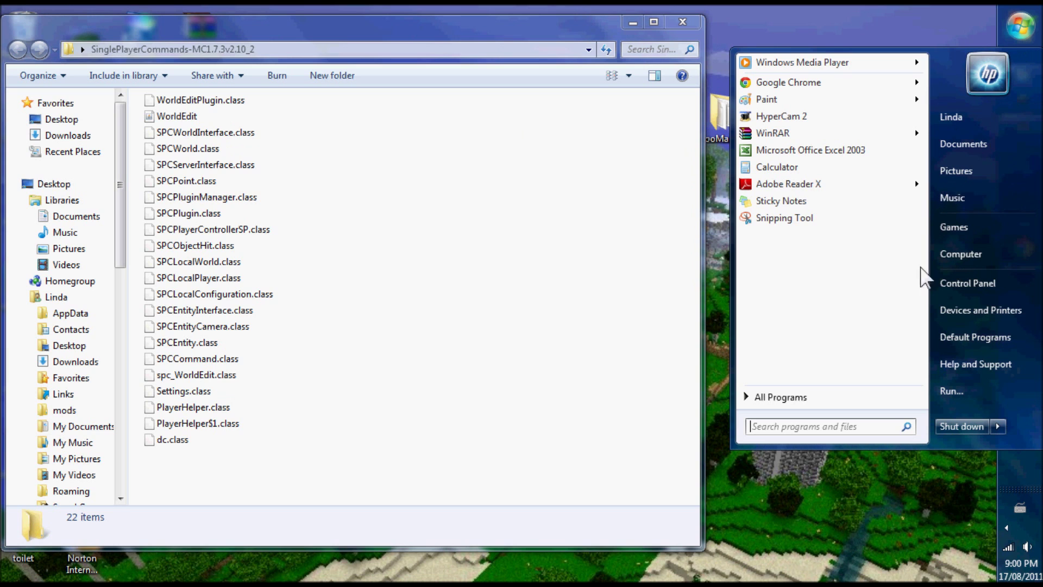
left_click(952, 391)
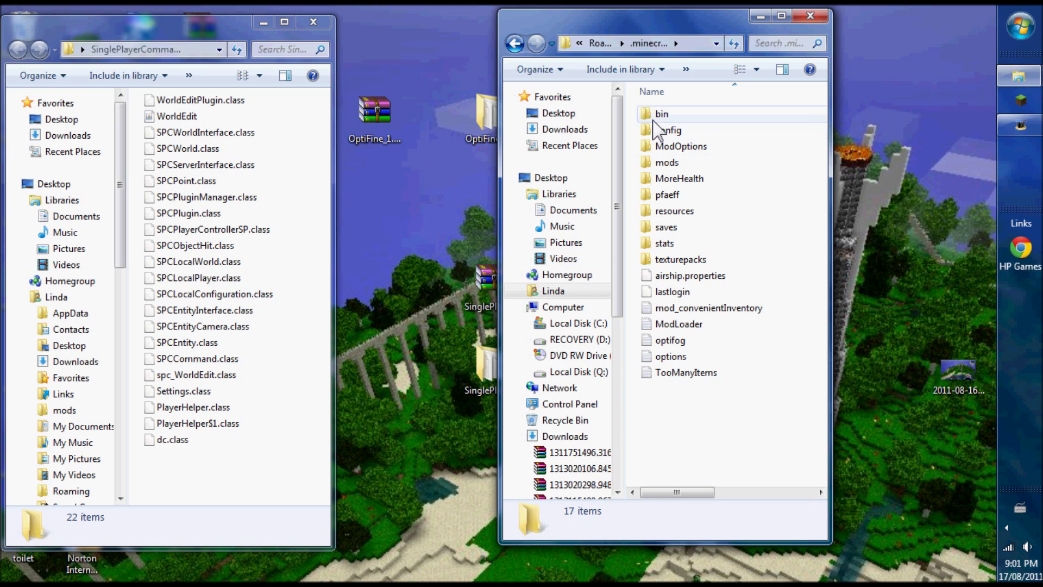
mouse_move(655, 115)
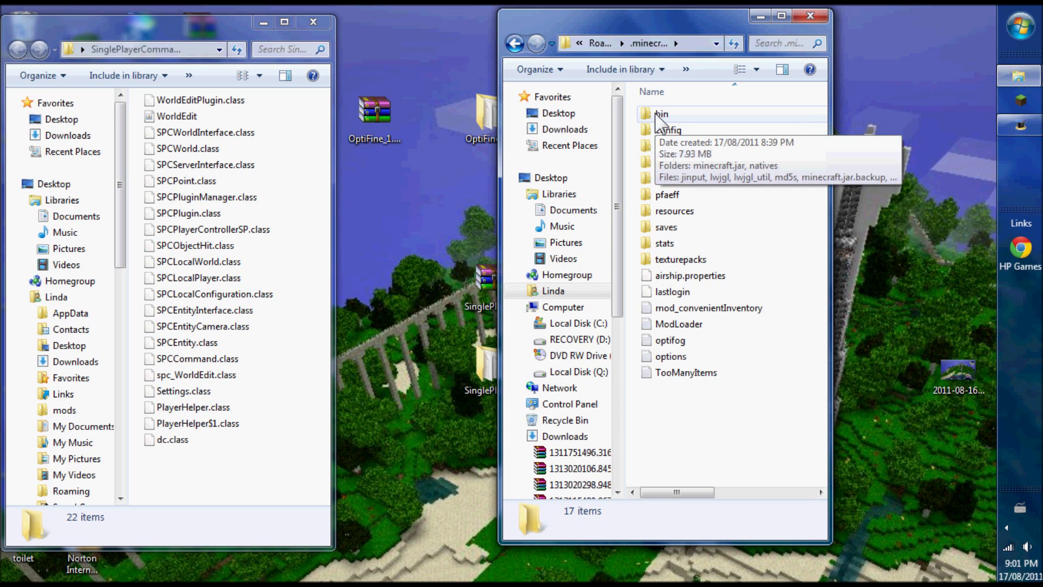
right_click(175, 116)
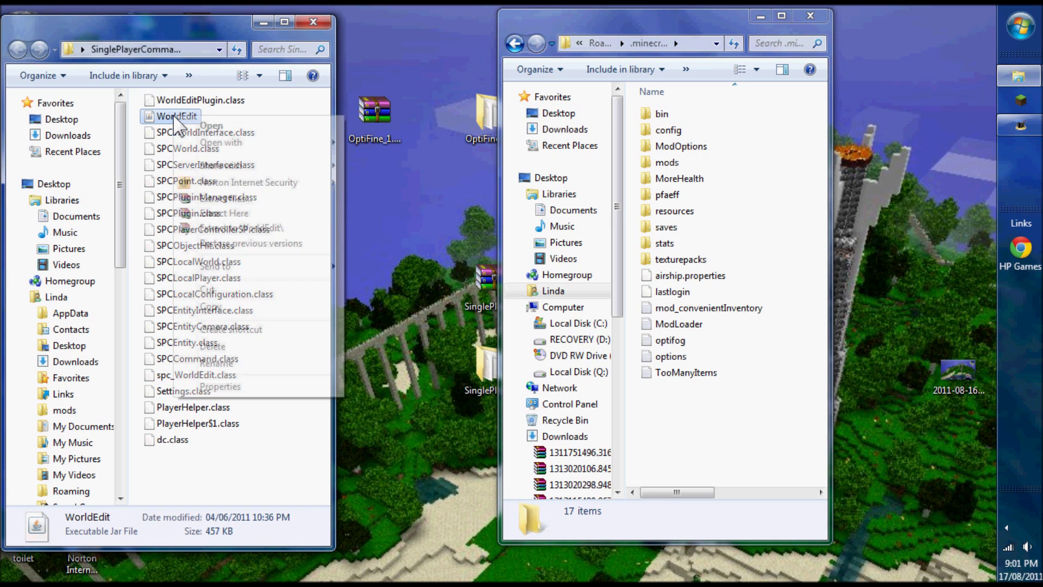
left_click(212, 306)
right_click(671, 116)
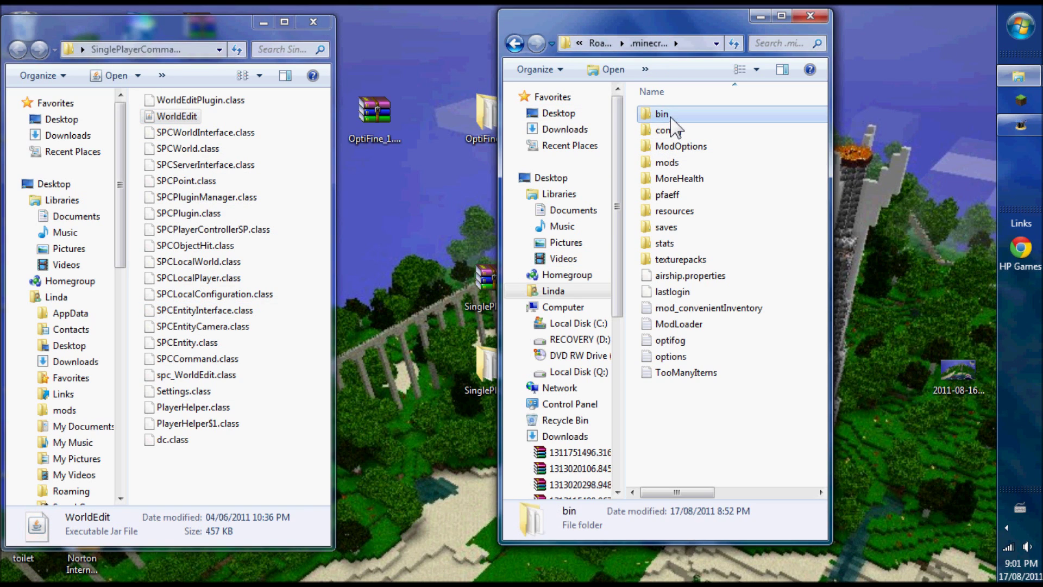
left_click(708, 356)
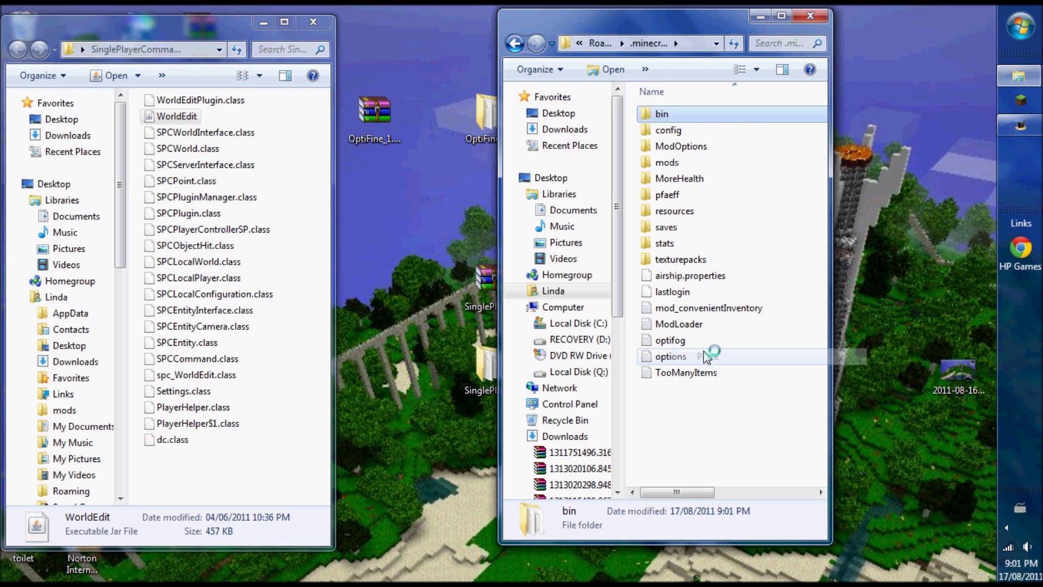
double_click(650, 117)
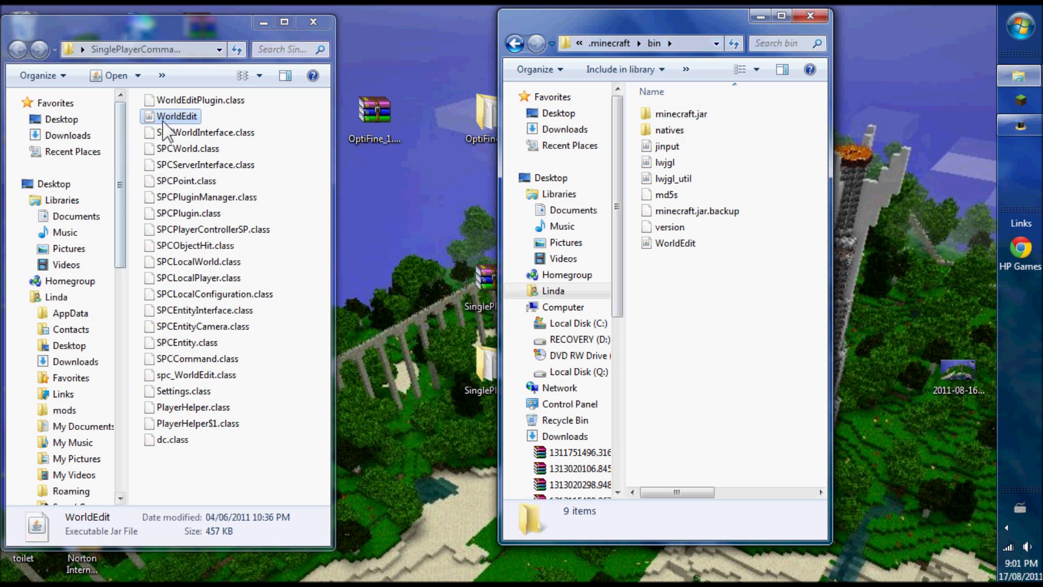
Step: Move WorldEdit out of the SinglePlayerCommands folder onto the desktop and copy all the remaining class files
left_click_drag(149, 124, 374, 76)
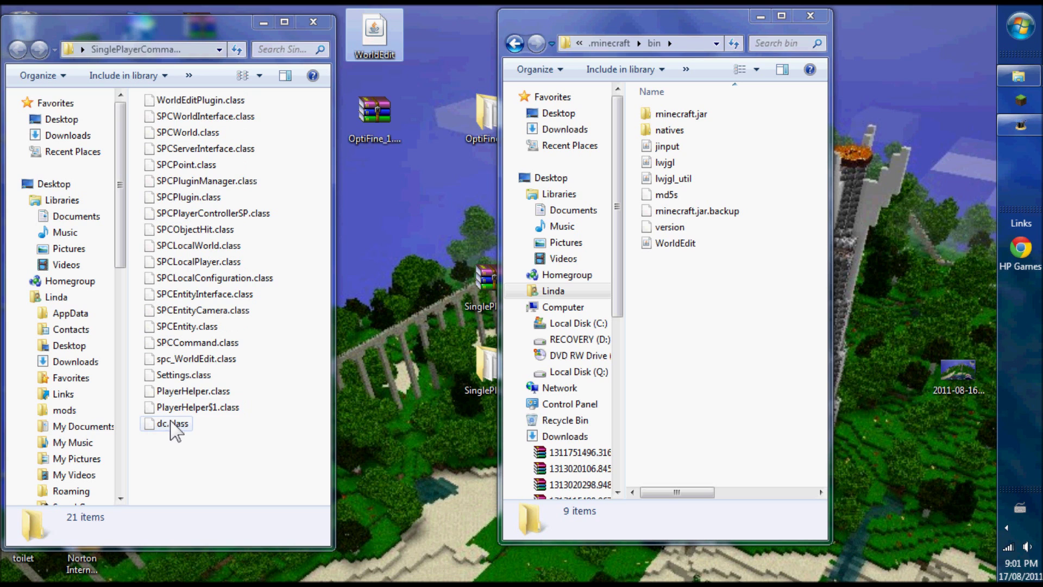
left_click(222, 103)
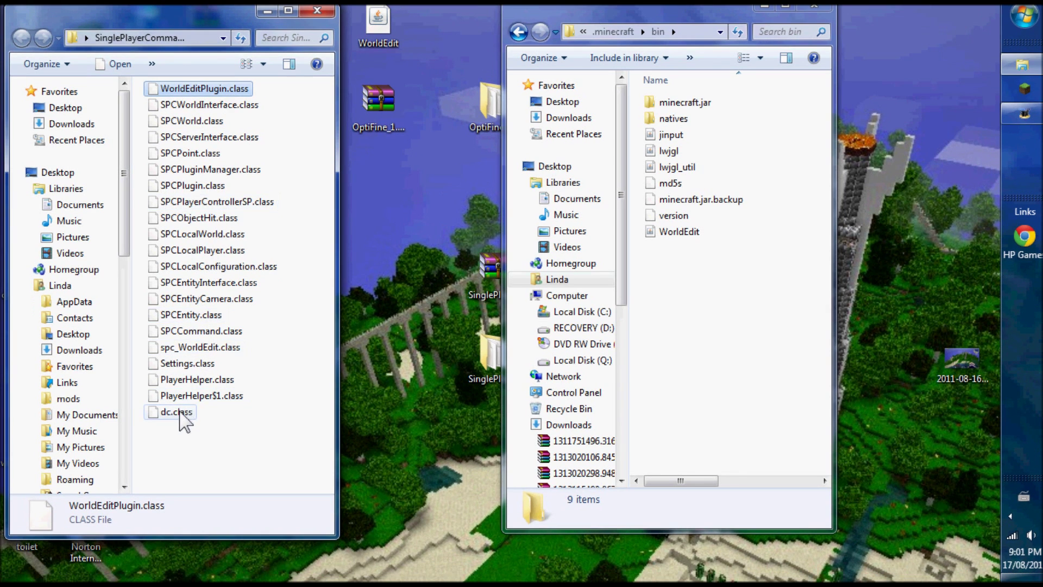
left_click(174, 422, "shift")
right_click(185, 249)
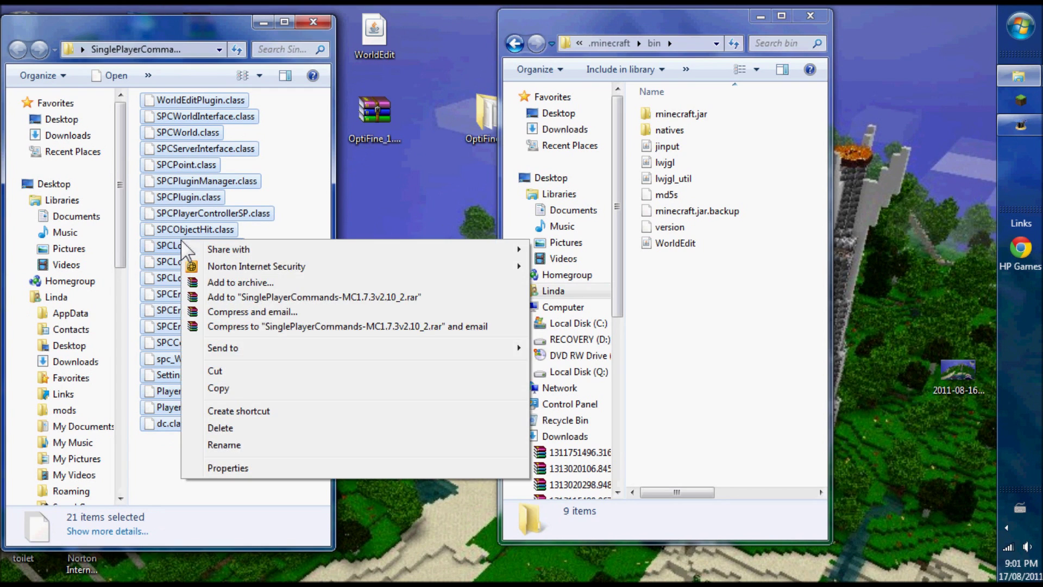
left_click(226, 388)
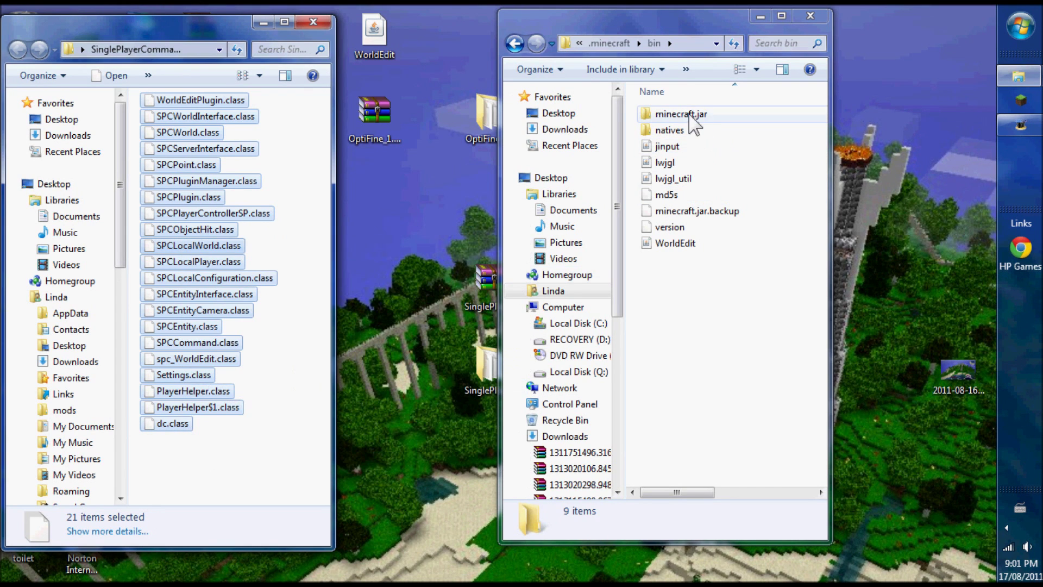
Step: Paste the SinglePlayerCommands class files into bin's minecraft.jar folder, replacing all conflicting files, and close the SinglePlayerCommands window
left_click(514, 43)
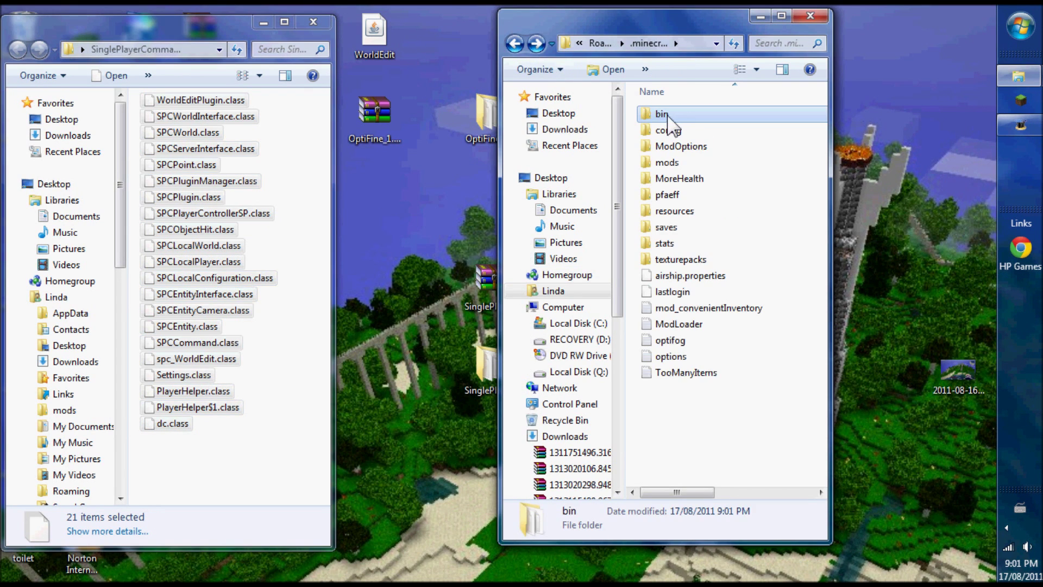
double_click(668, 118)
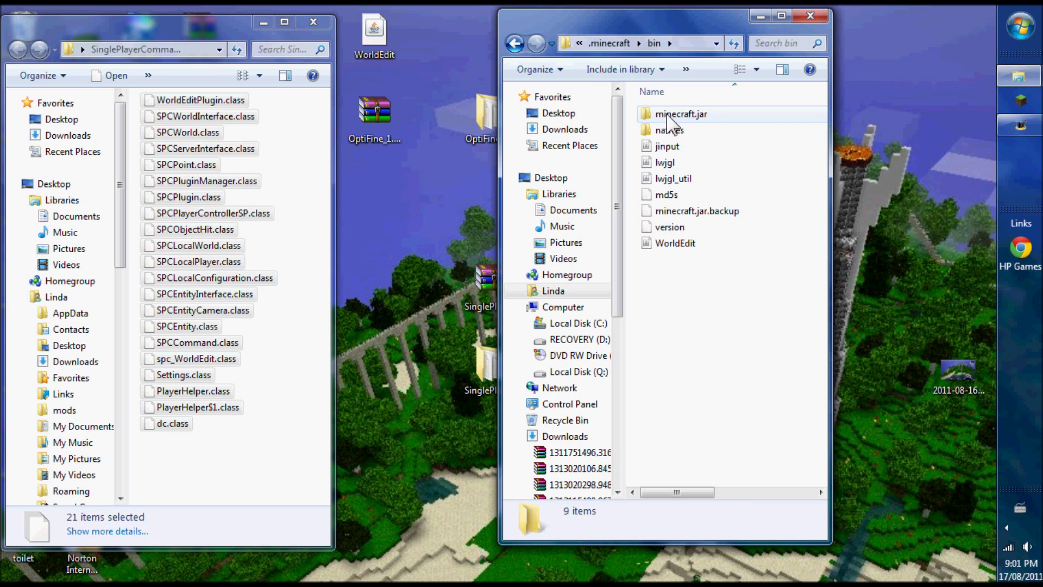
right_click(668, 116)
left_click(711, 356)
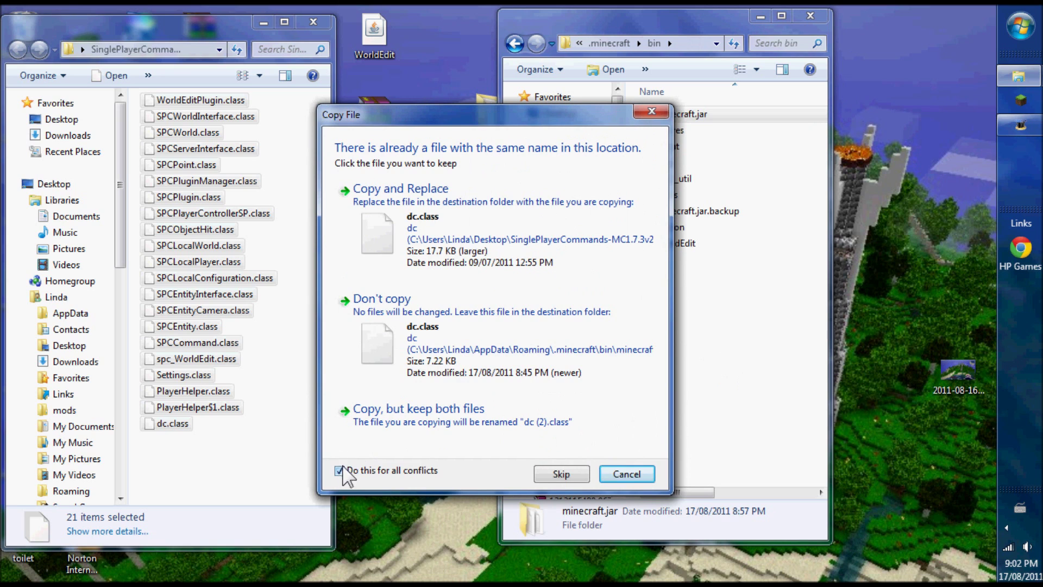
left_click(385, 231)
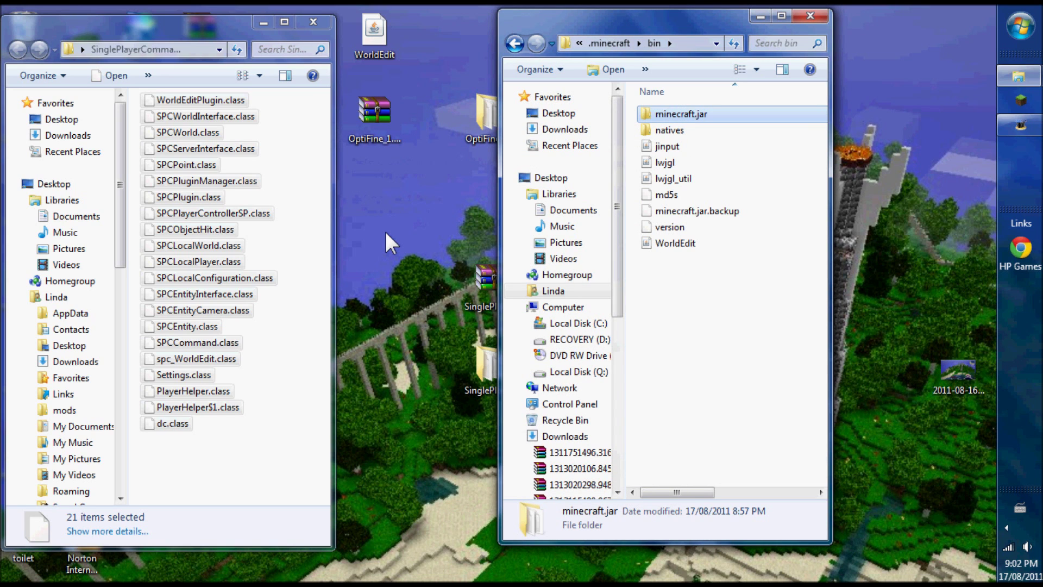
left_click(313, 22)
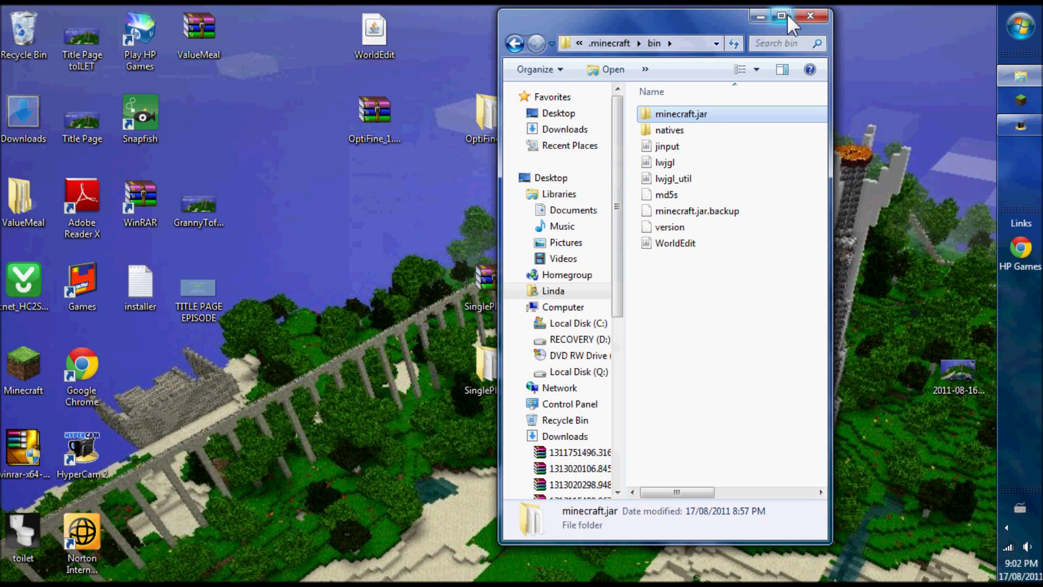
Step: Check the minecraft.jar folder for the pasted SPC class files and close its window
double_click(682, 114)
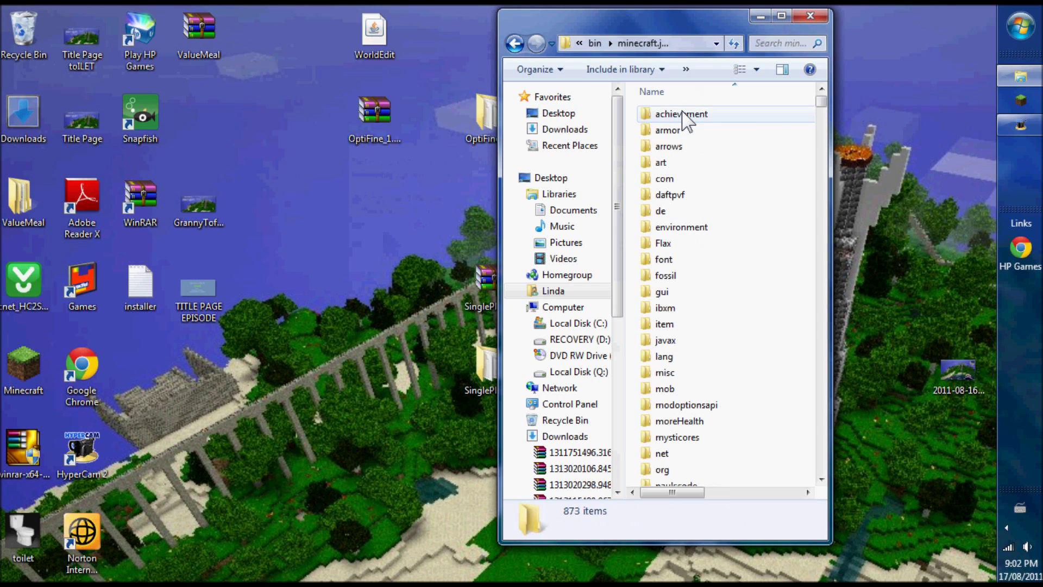
left_click_drag(825, 98, 823, 374)
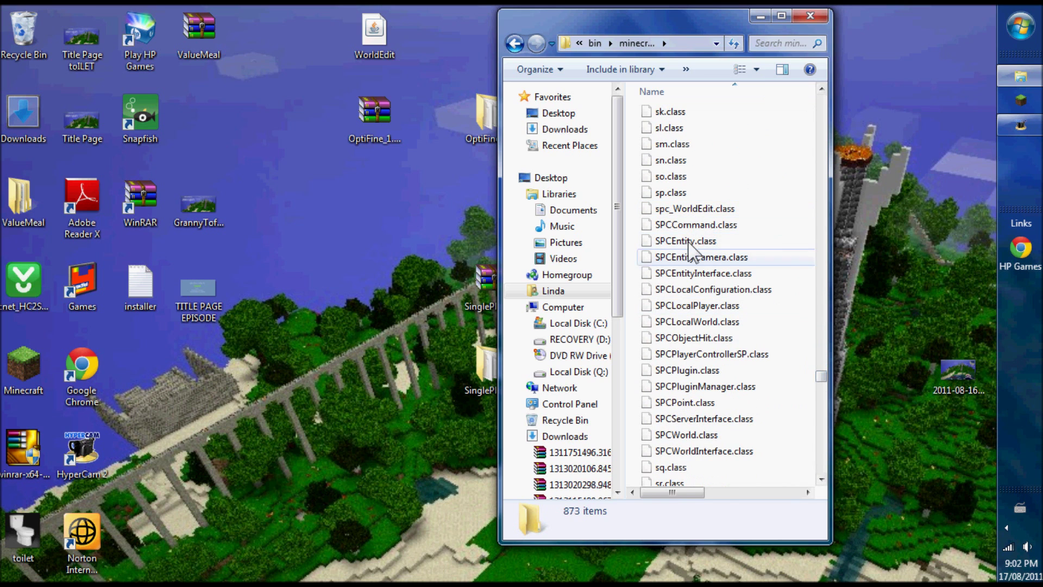
left_click(804, 15)
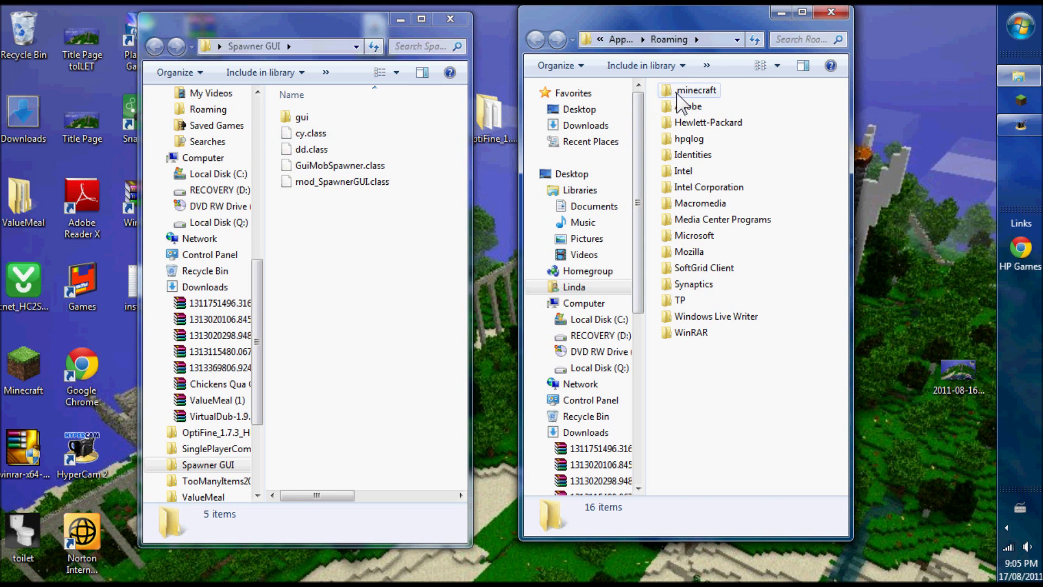
Step: Open .minecraft and its bin folder as the destination, and copy the class files from cy.class to mod_SpawnerGUI.class in Spawner GUI
double_click(679, 92)
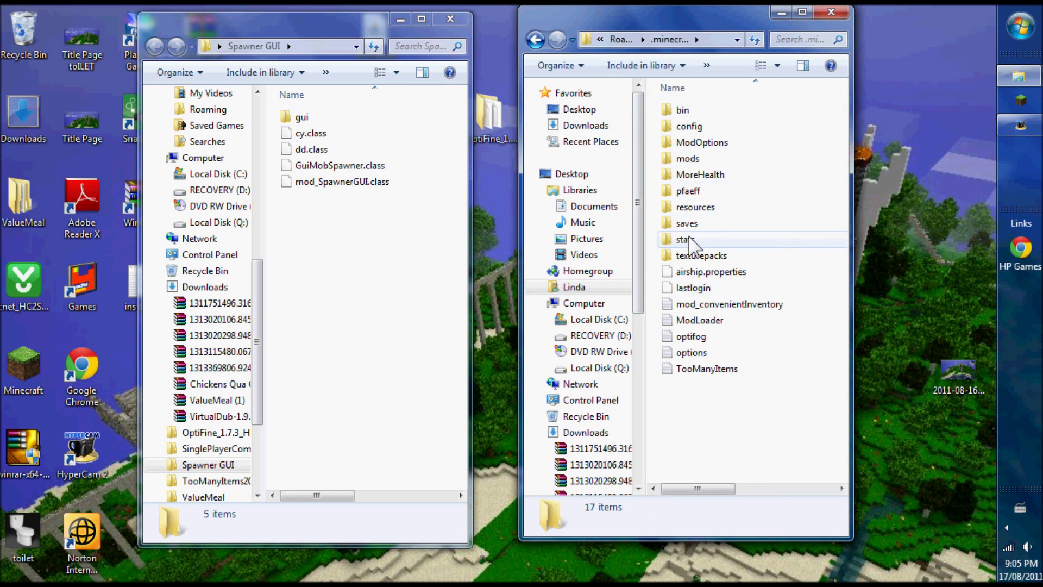
double_click(686, 110)
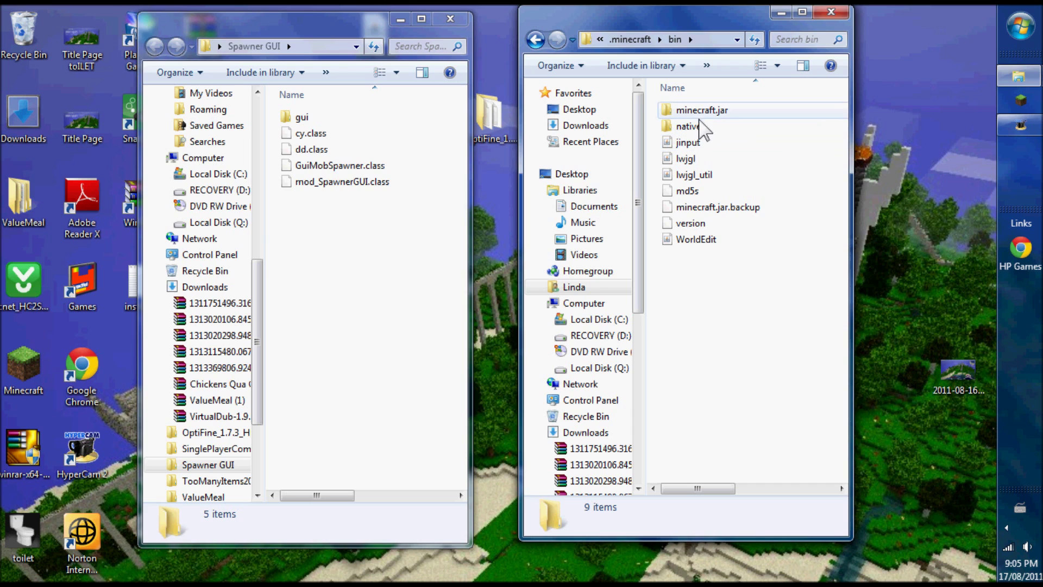
left_click(304, 134)
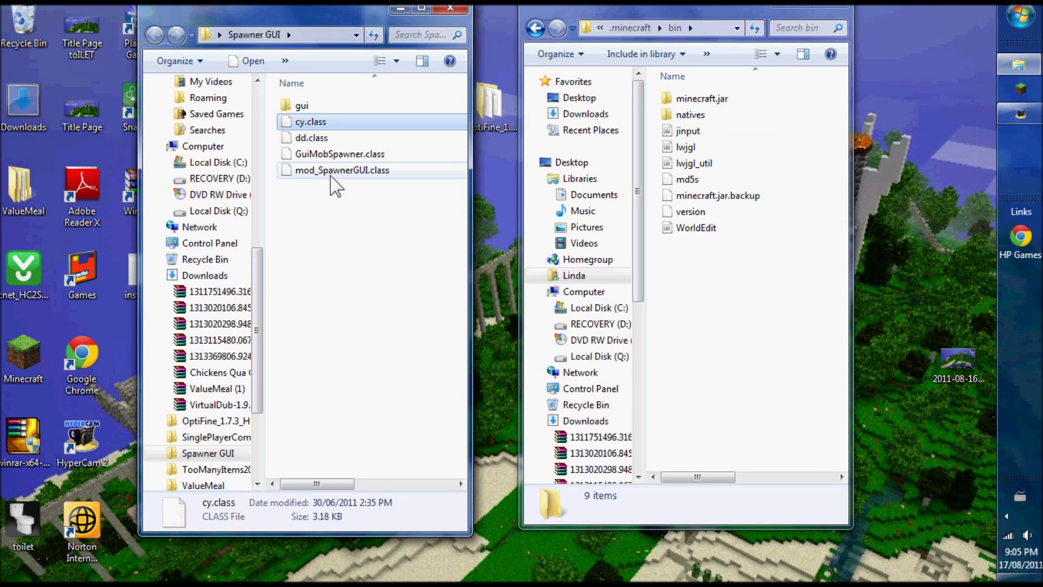
left_click(333, 182, "shift")
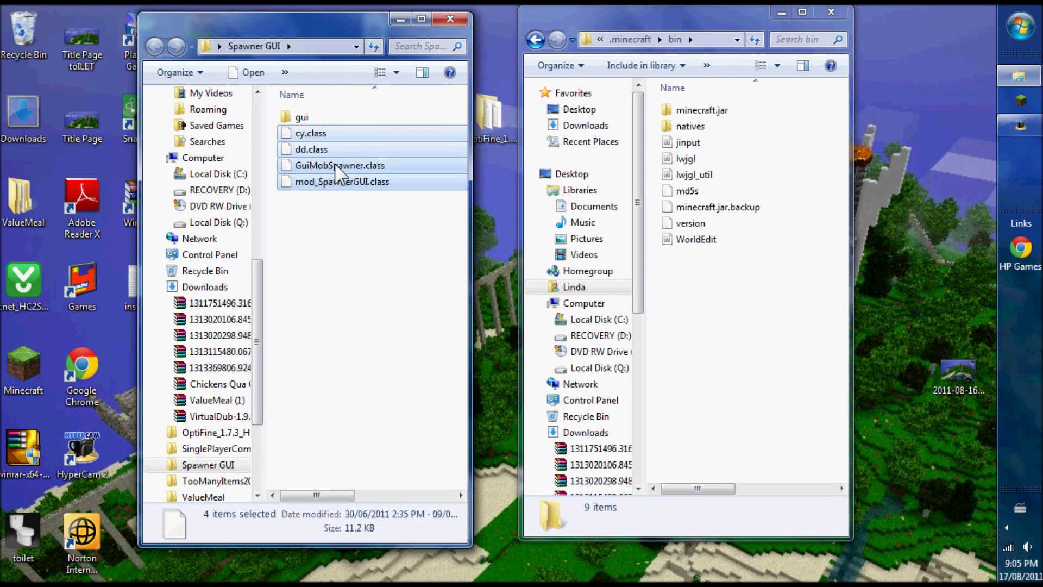
right_click(334, 164)
left_click(389, 313)
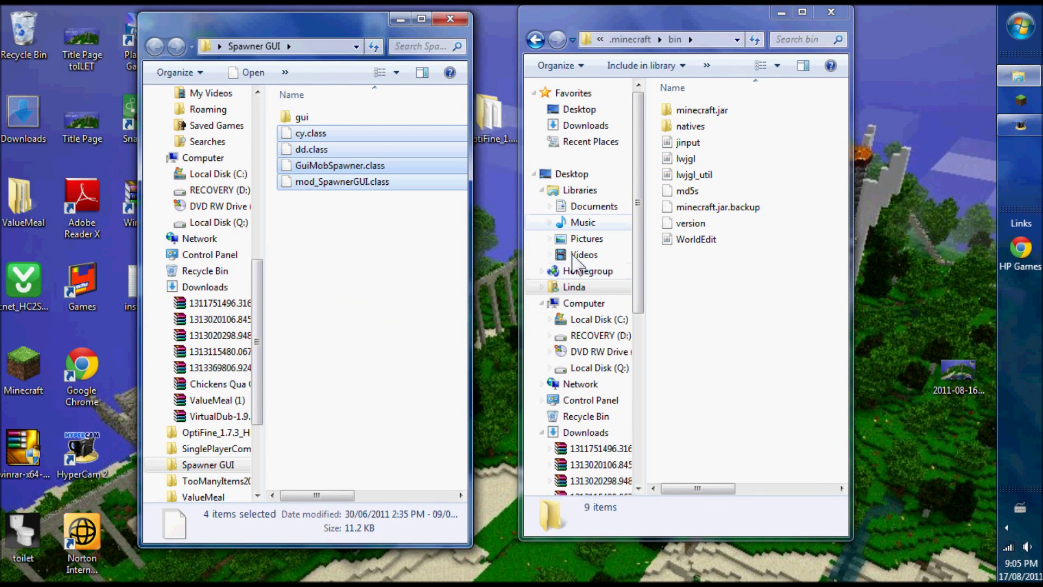
Step: Paste the Spawner GUI class files into the minecraft.jar folder, replacing the conflicting files, and clear the file selection
left_click(680, 111)
right_click(680, 111)
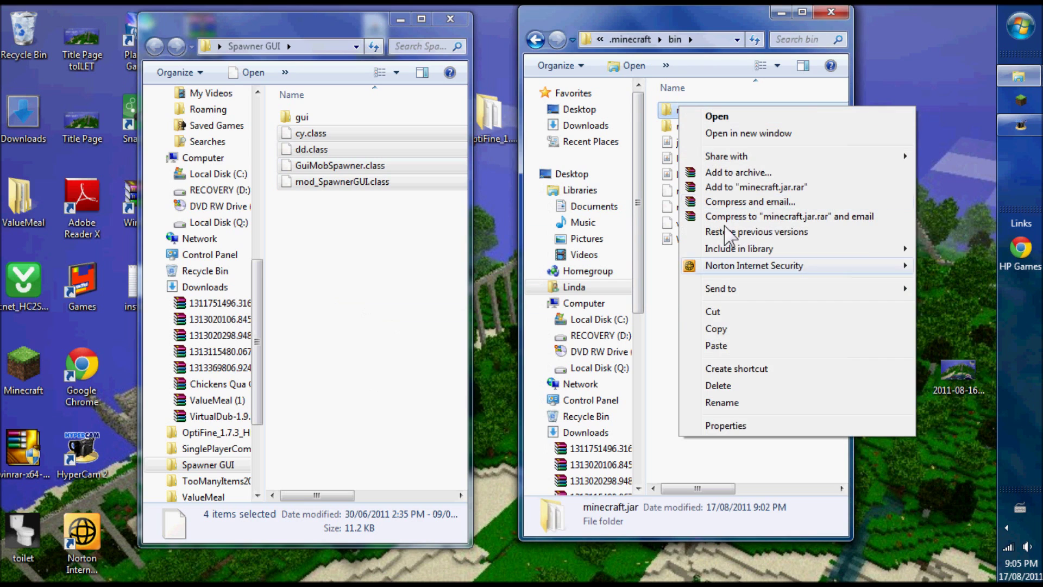
left_click(715, 346)
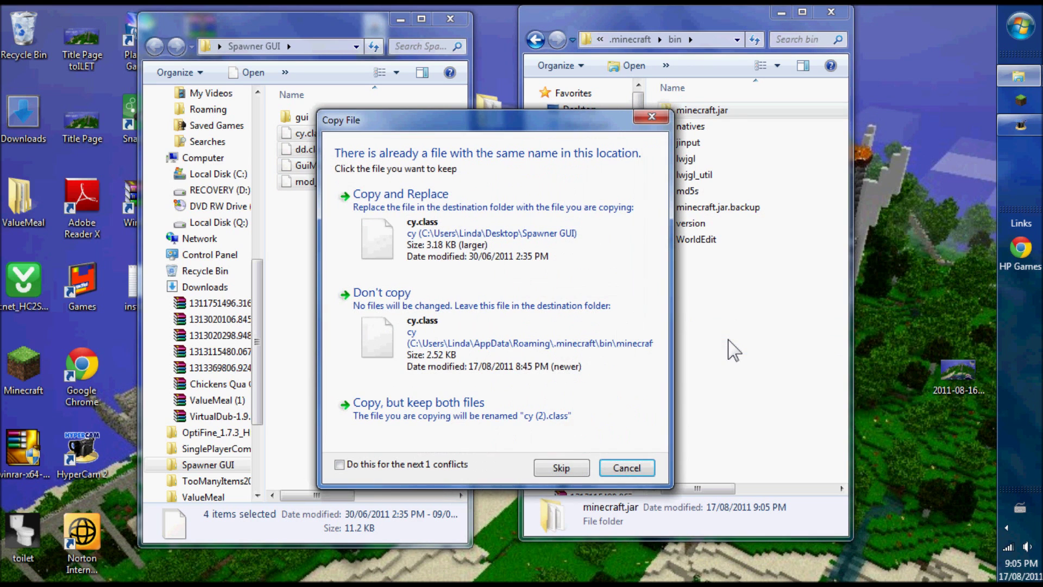
left_click(338, 464)
left_click(398, 270)
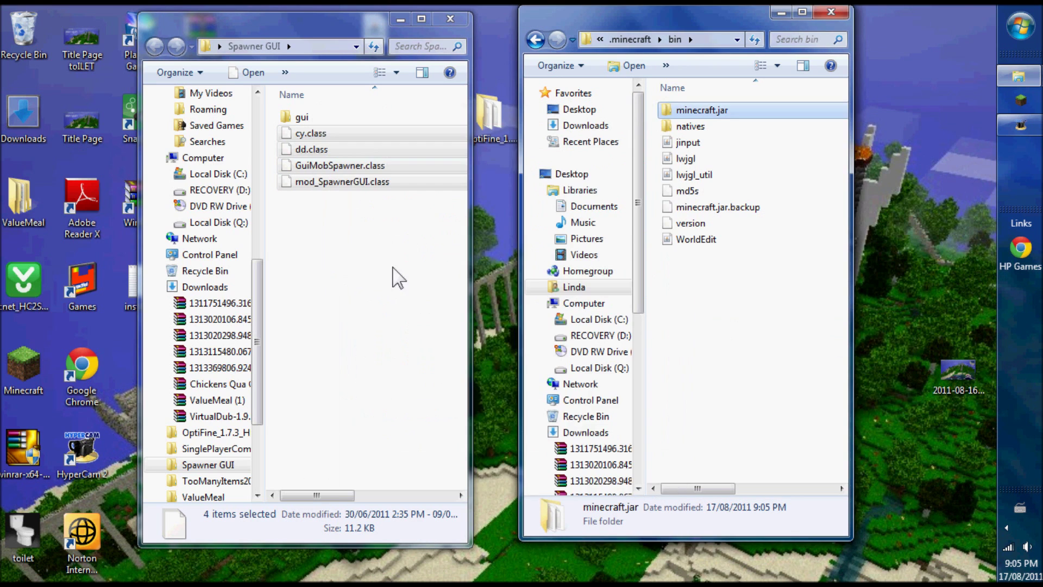
left_click(386, 245)
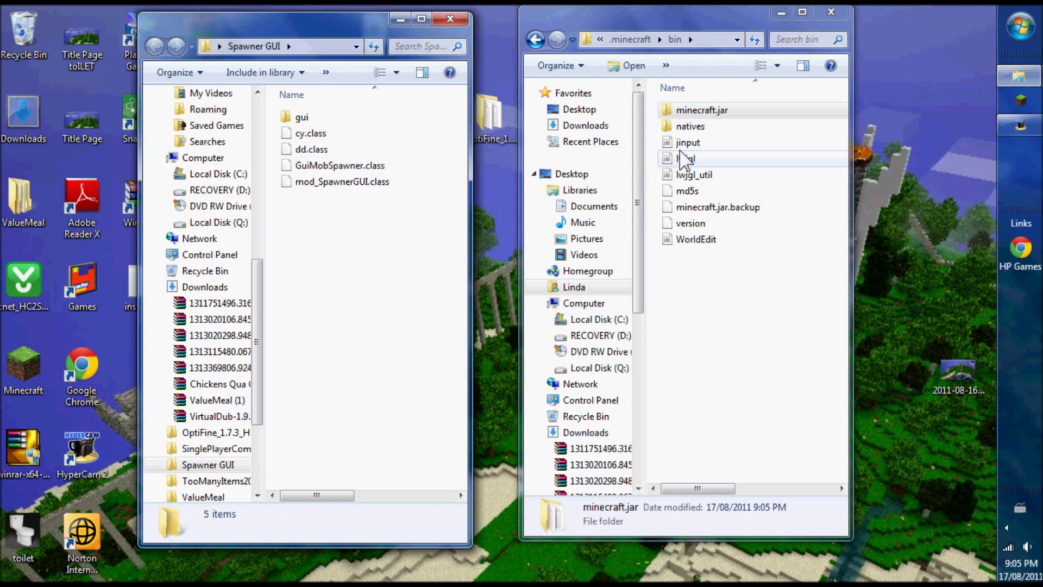
Step: Open the gui folder inside the minecraft.jar folder and widen its window to show the path and images
double_click(684, 111)
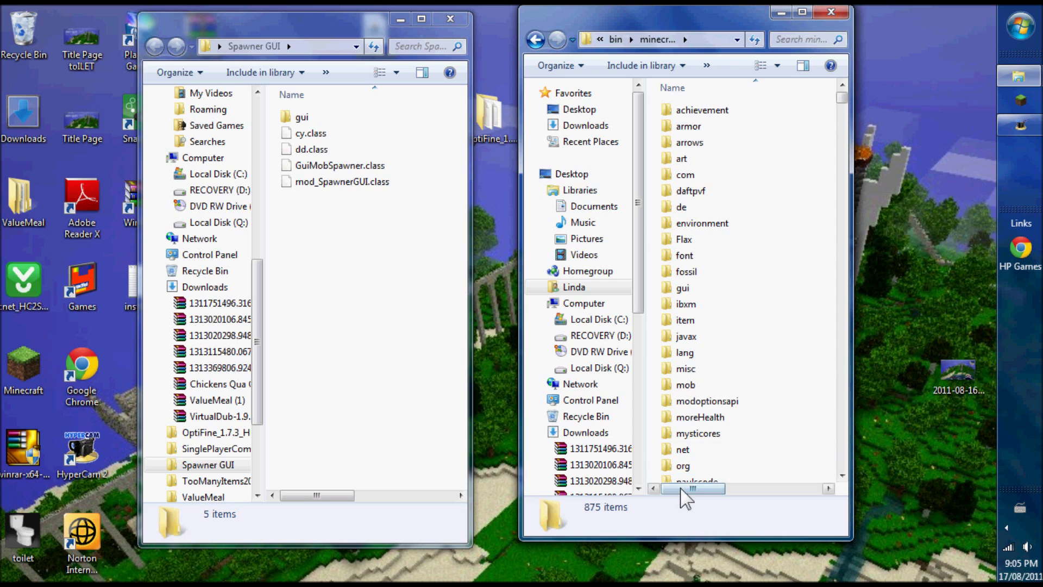
left_click_drag(686, 489, 836, 494)
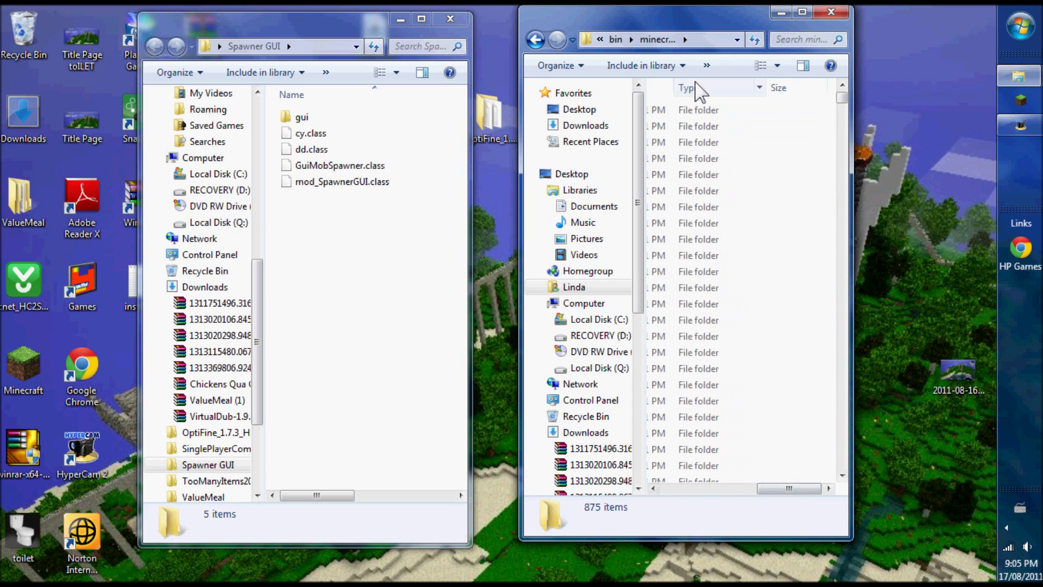
left_click_drag(795, 495, 688, 500)
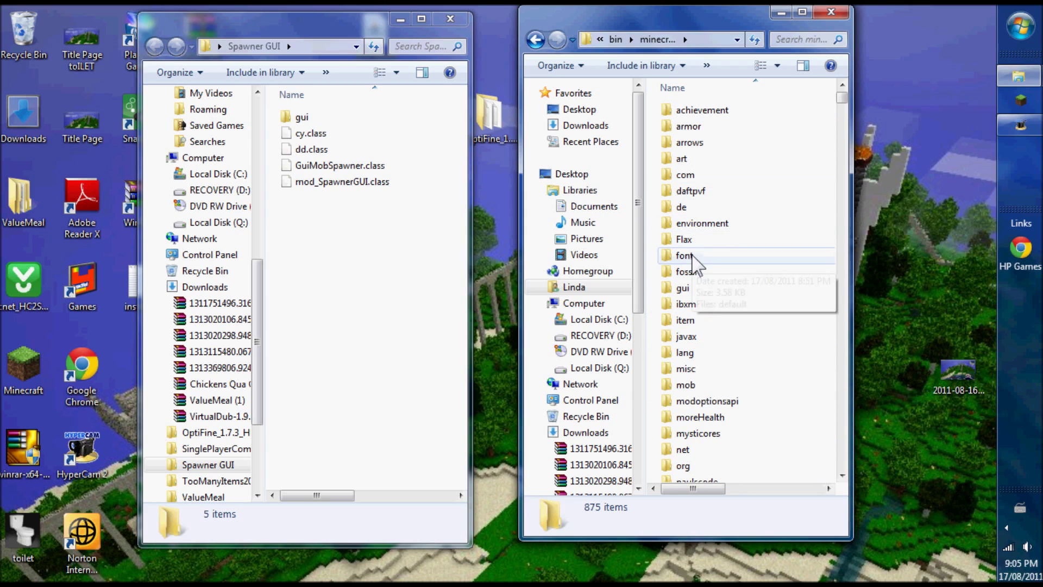
double_click(682, 288)
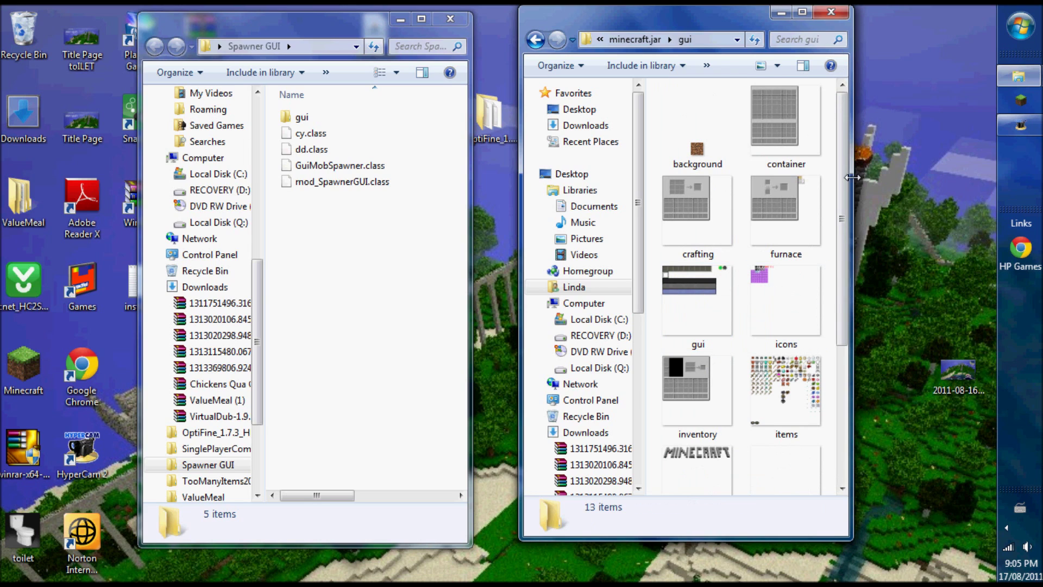
left_click_drag(852, 177, 983, 177)
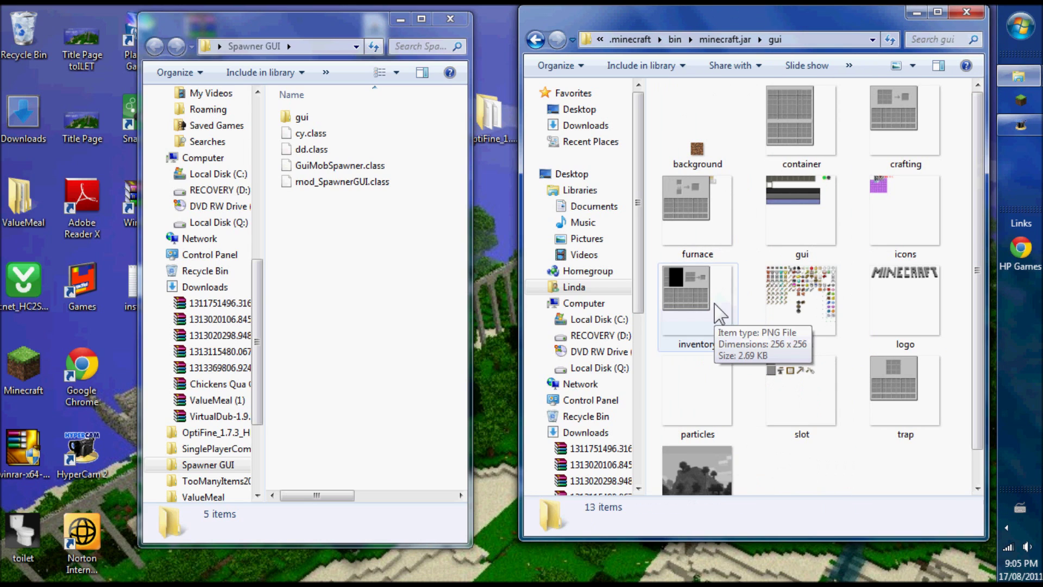
Step: Copy the spawner image from the gui subfolder of the Spawner GUI mod folder
double_click(297, 117)
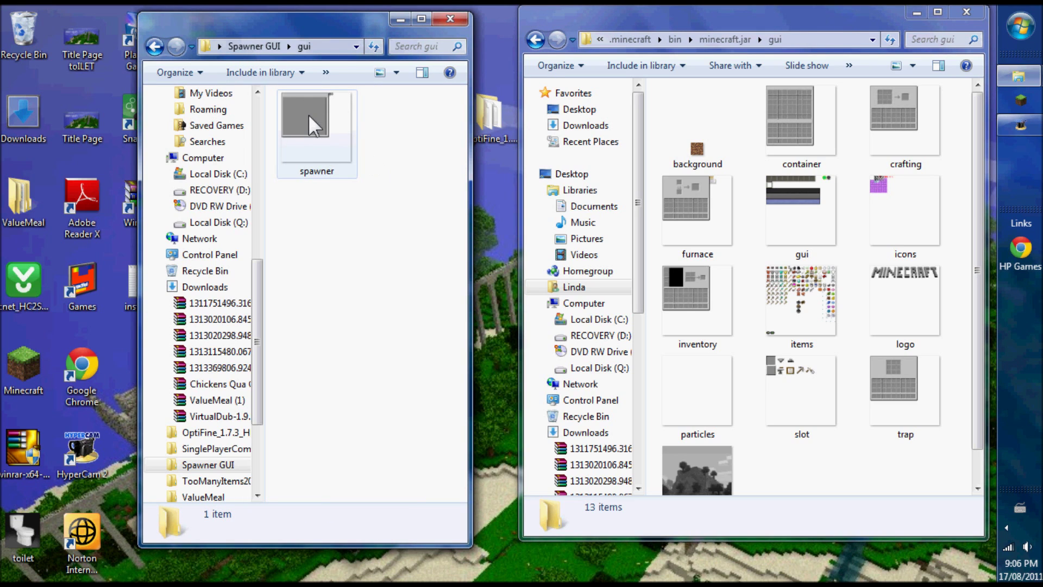
left_click(158, 46)
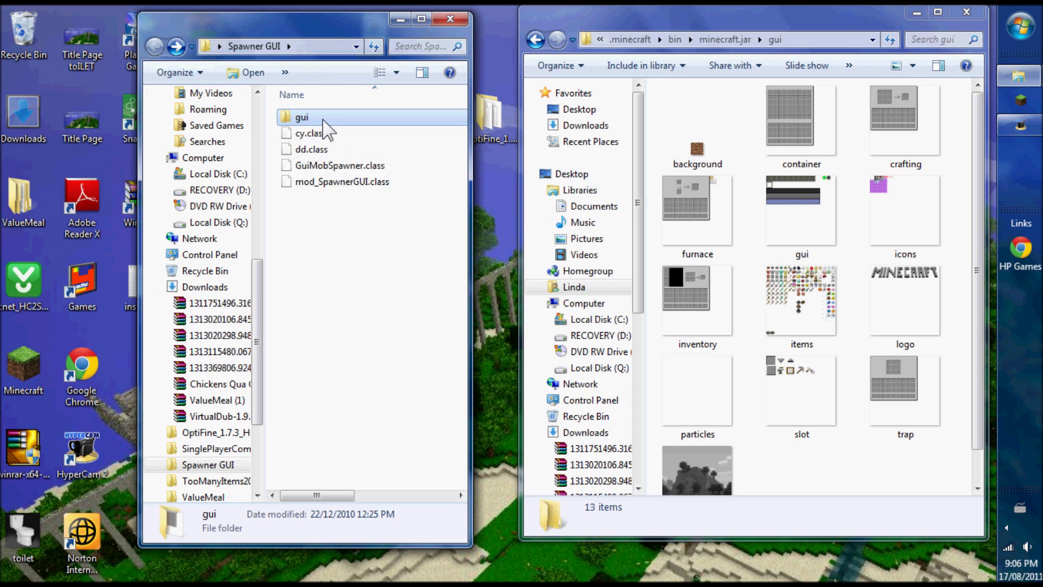
double_click(298, 118)
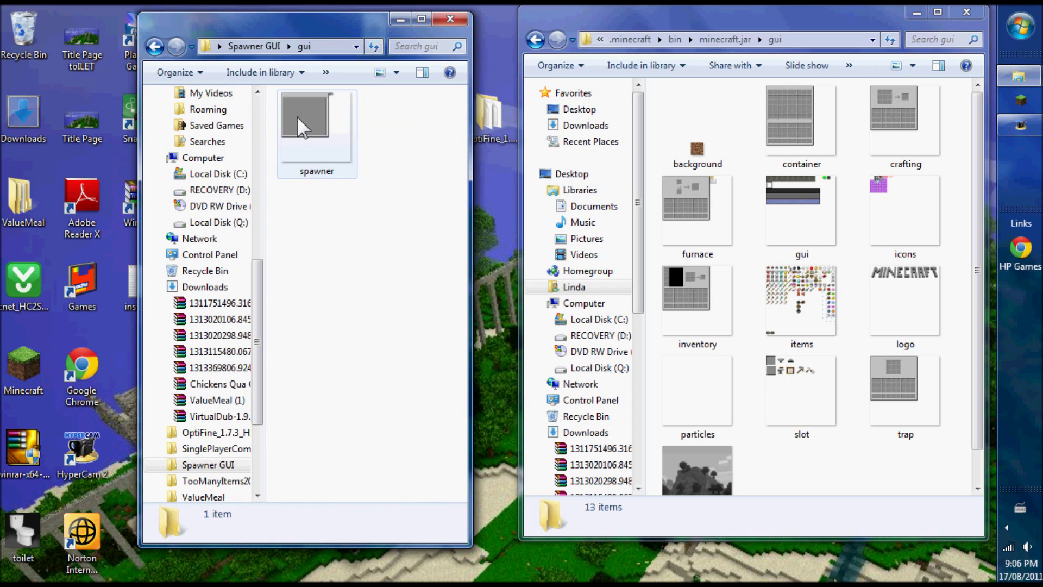
right_click(302, 117)
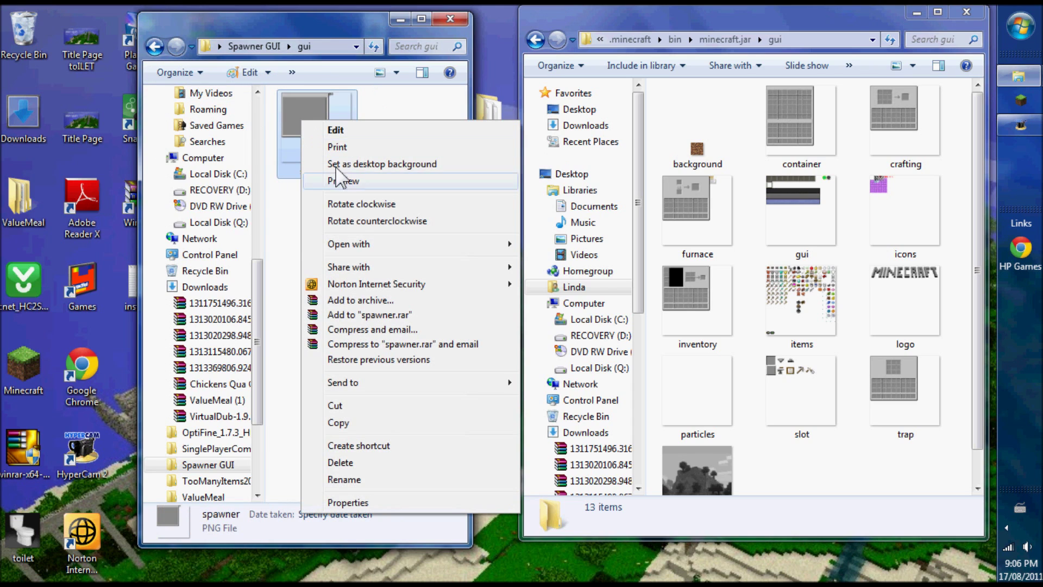
left_click(338, 422)
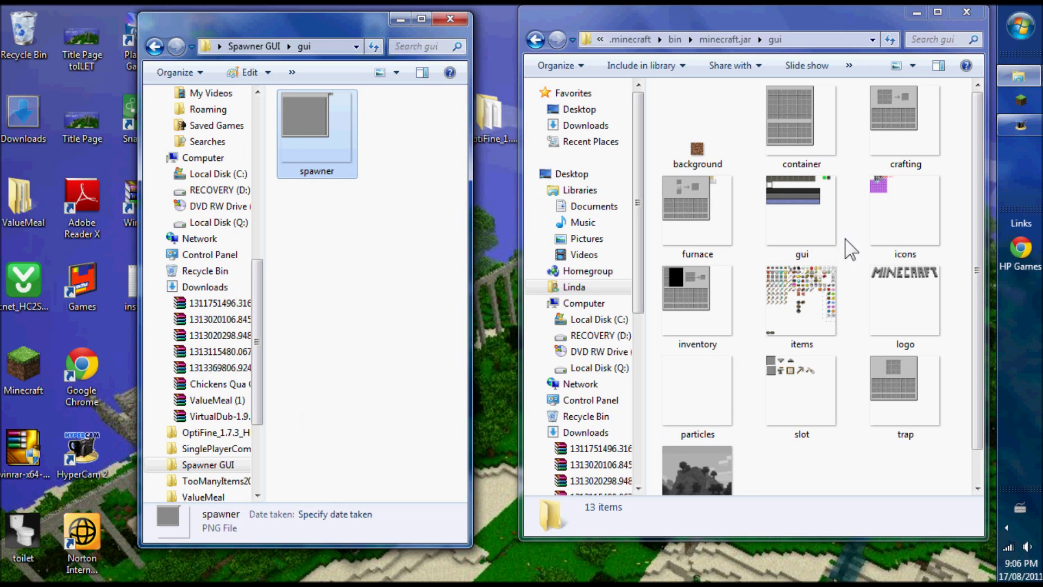
Step: Paste the copied spawner image into the minecraft.jar folder's gui subfolder and open that subfolder
left_click(536, 40)
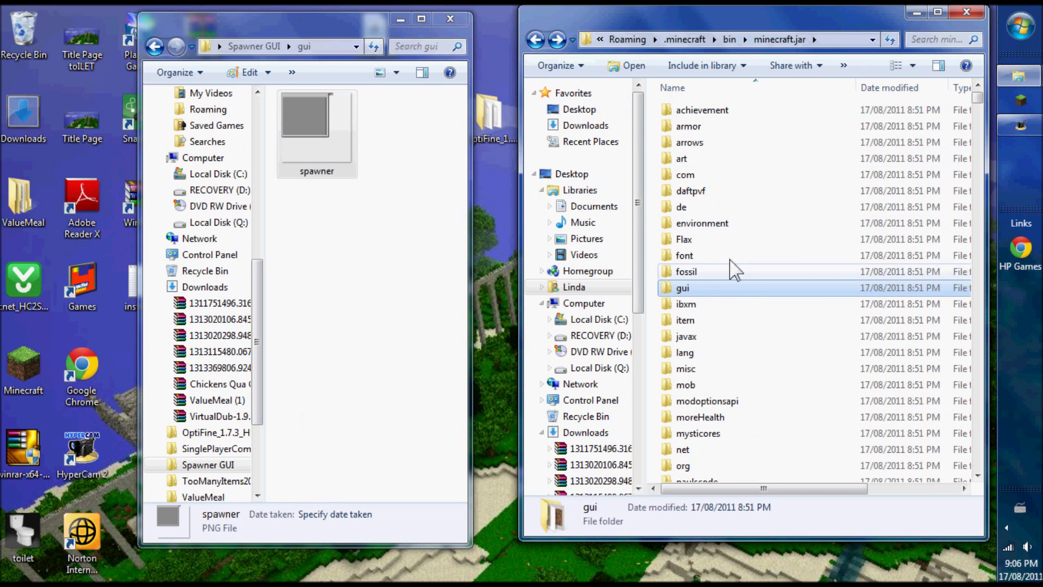
right_click(687, 288)
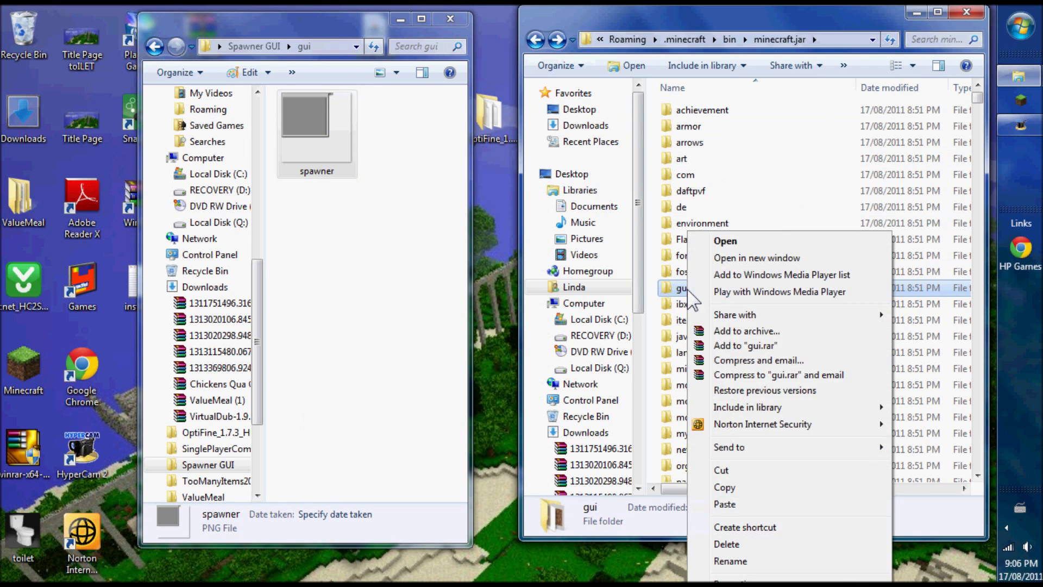
left_click(729, 503)
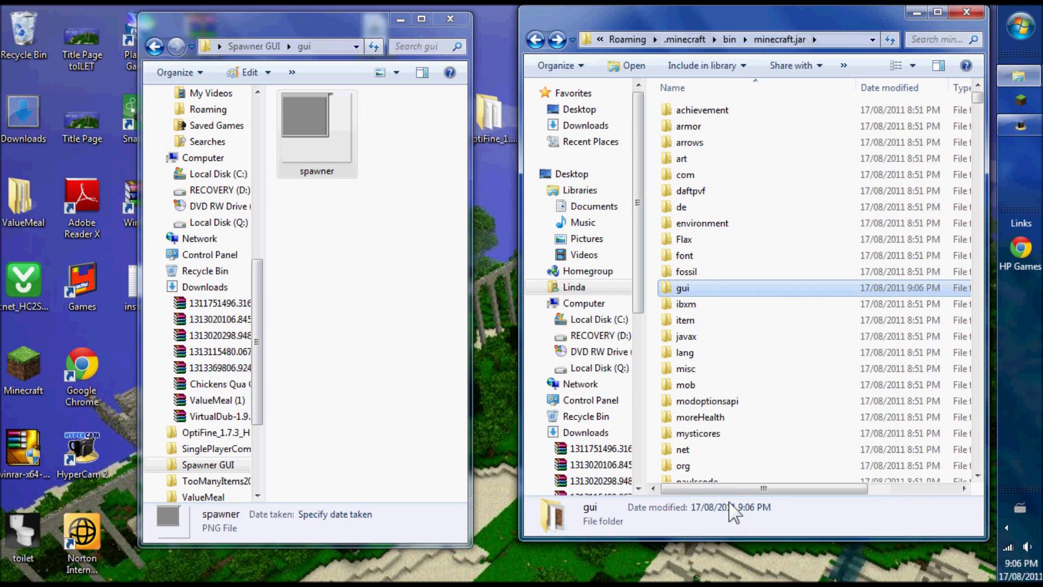
double_click(672, 291)
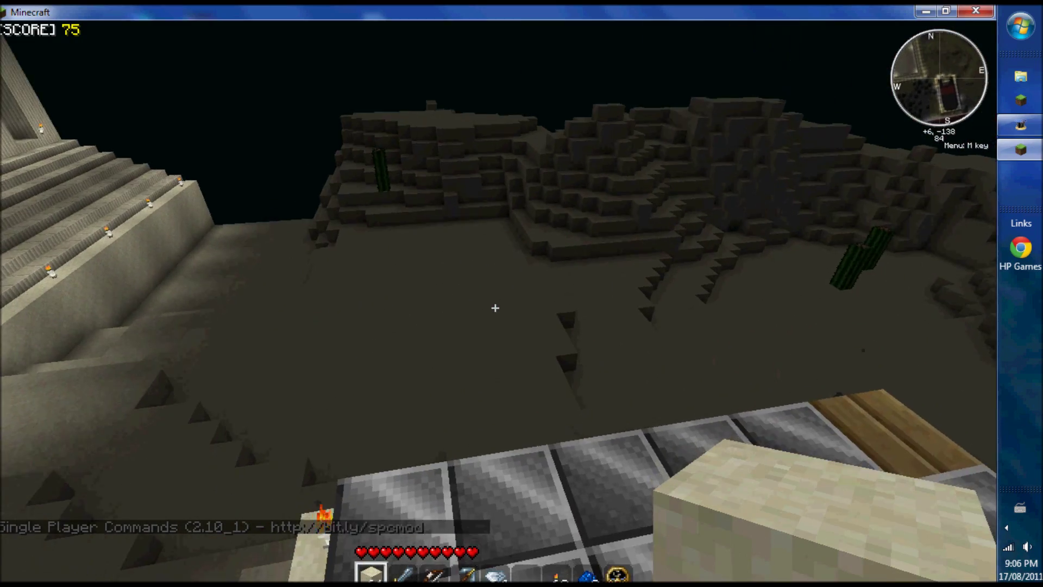
Step: In Minecraft, take a mob spawner from the TooManyItems item list and place it on the open sand
key("e")
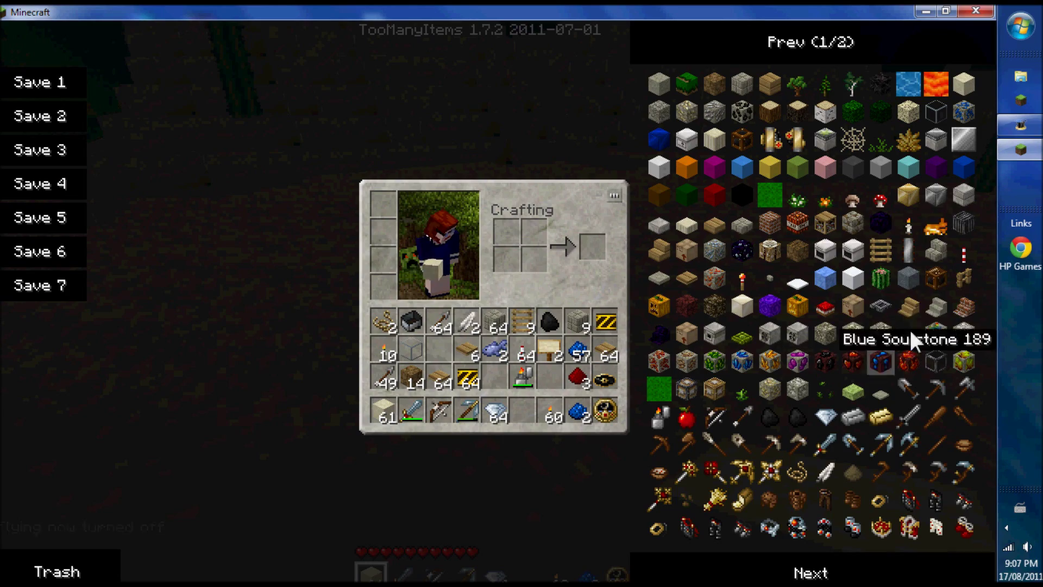
left_click(960, 216)
key("e")
key("6")
key("7")
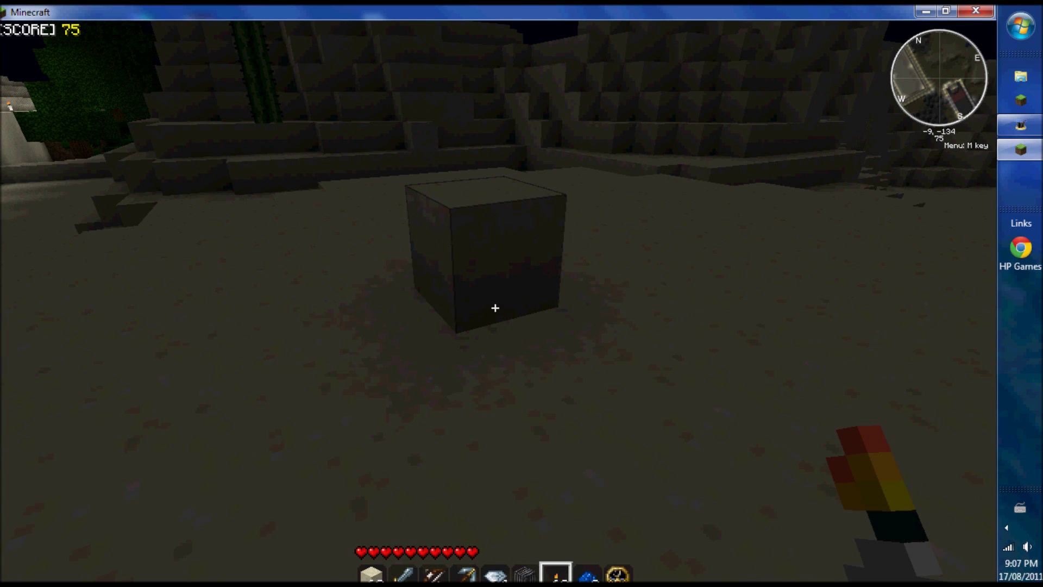
key("a")
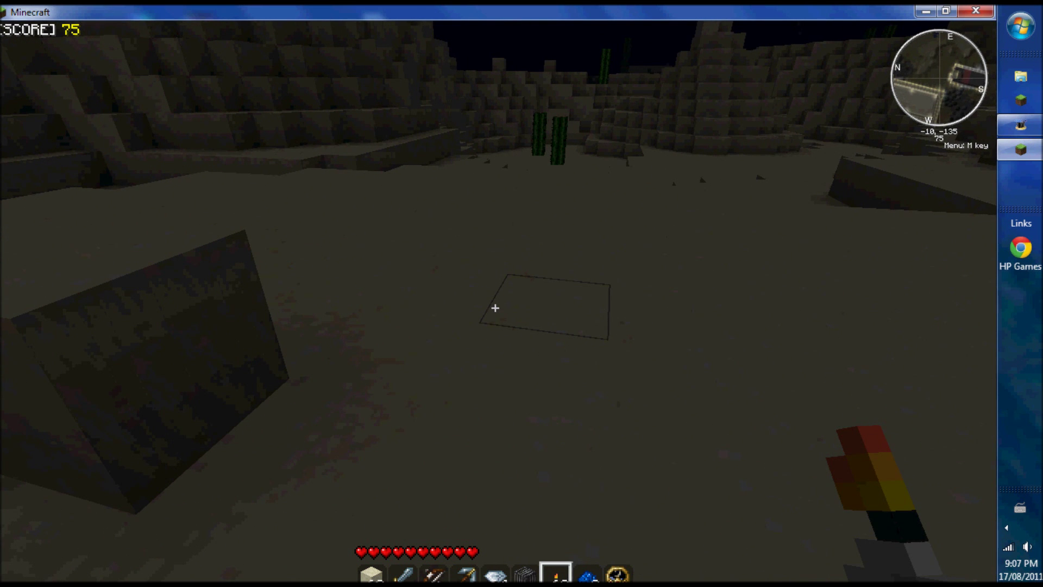
key("6")
right_click(494, 308)
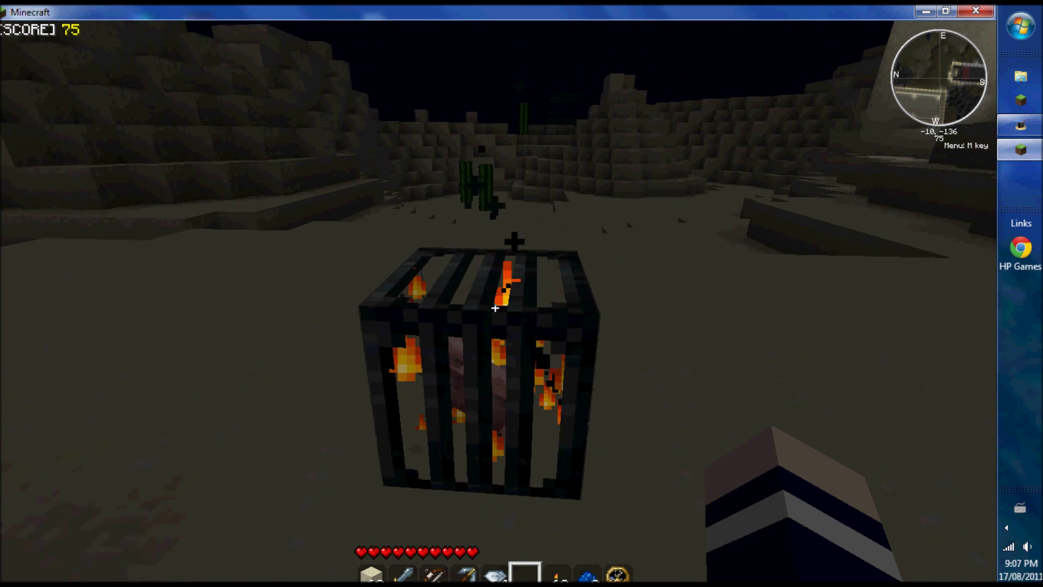
Step: Light the area by placing torches on the sand around the mob spawner and on the nearby raised block
key("w")
key("7")
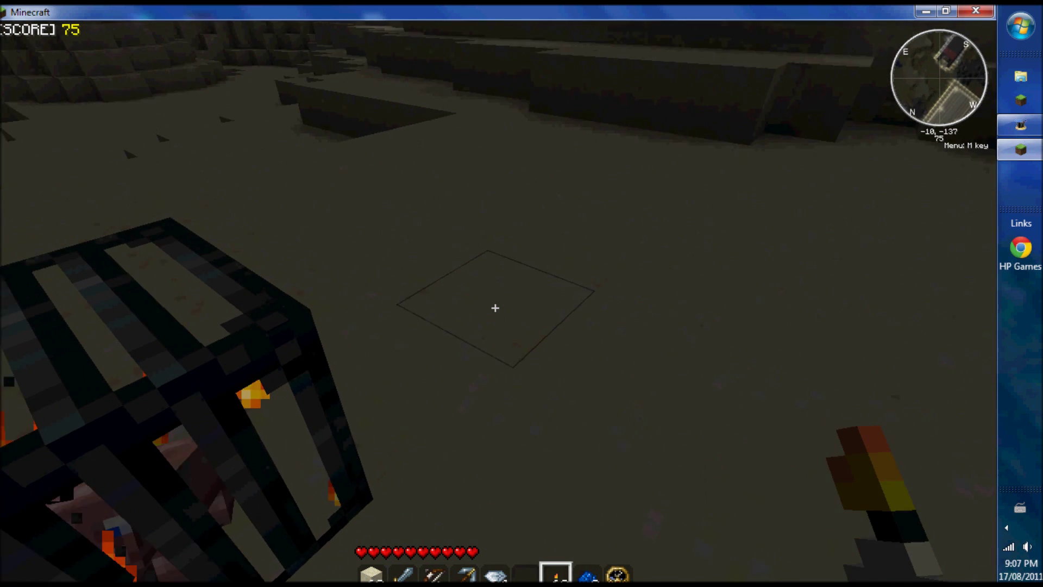
right_click(495, 308)
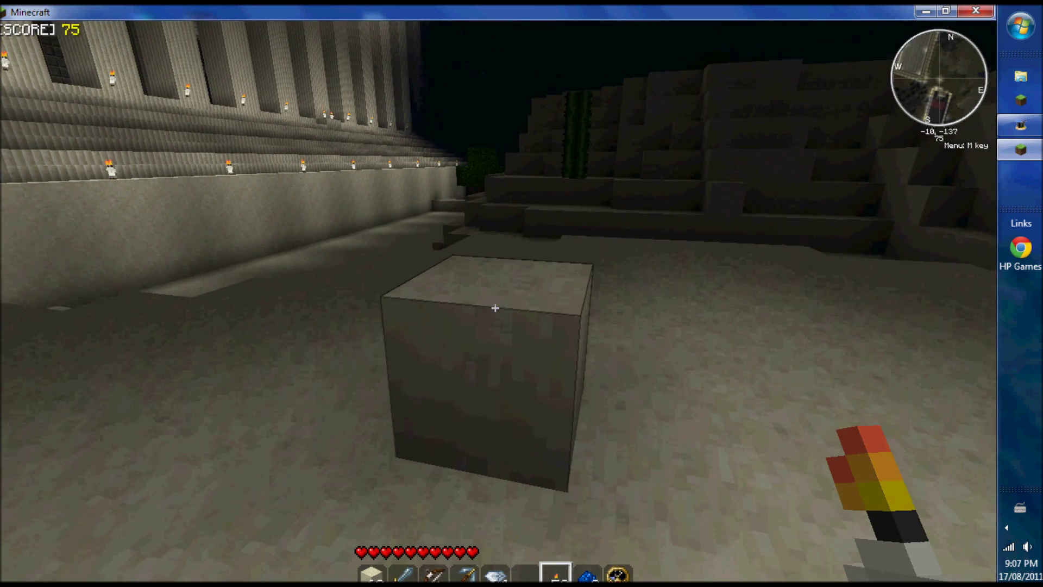
right_click(495, 308)
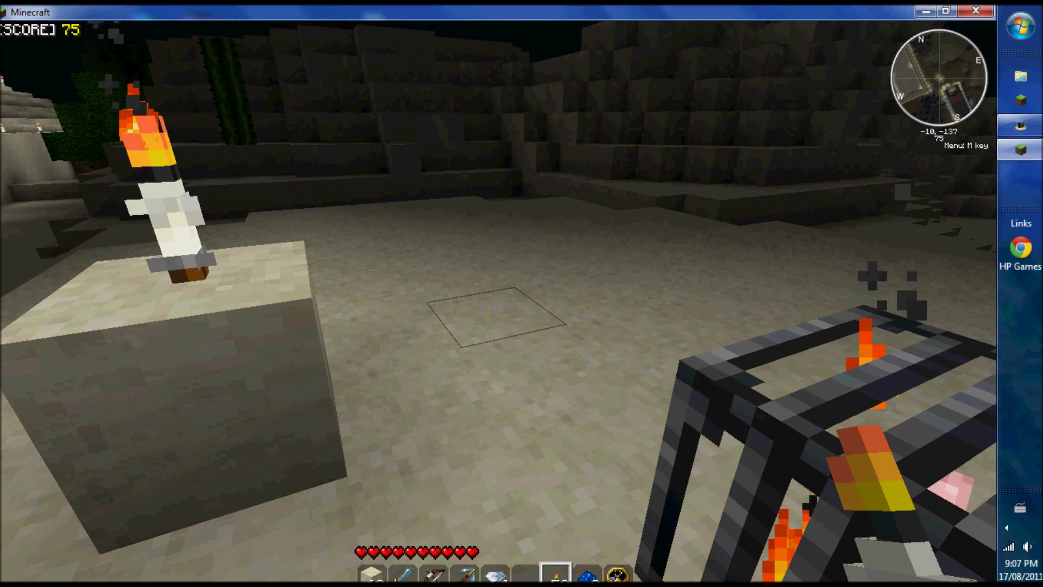
right_click(495, 307)
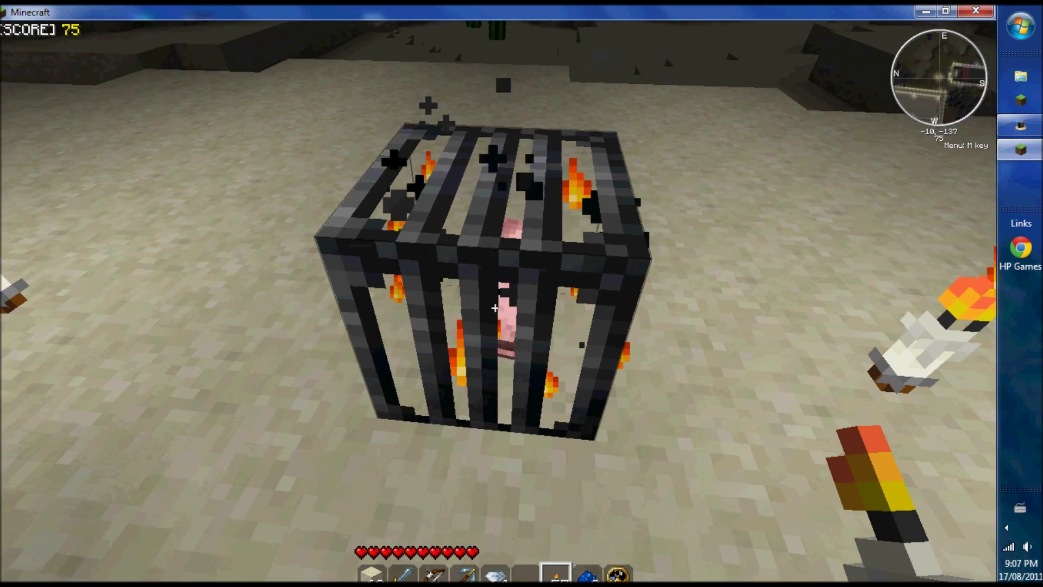
Step: Set the placed mob spawner to Squid in its Mob Spawner list and return to the game
right_click(495, 308)
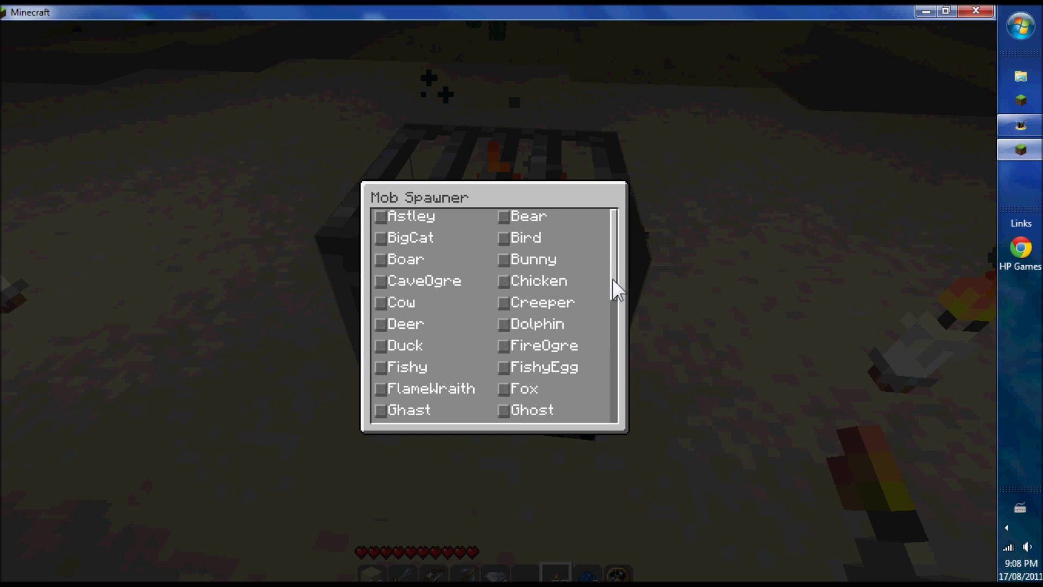
scroll(613, 280, "down", 3)
scroll(614, 294, "down", 1)
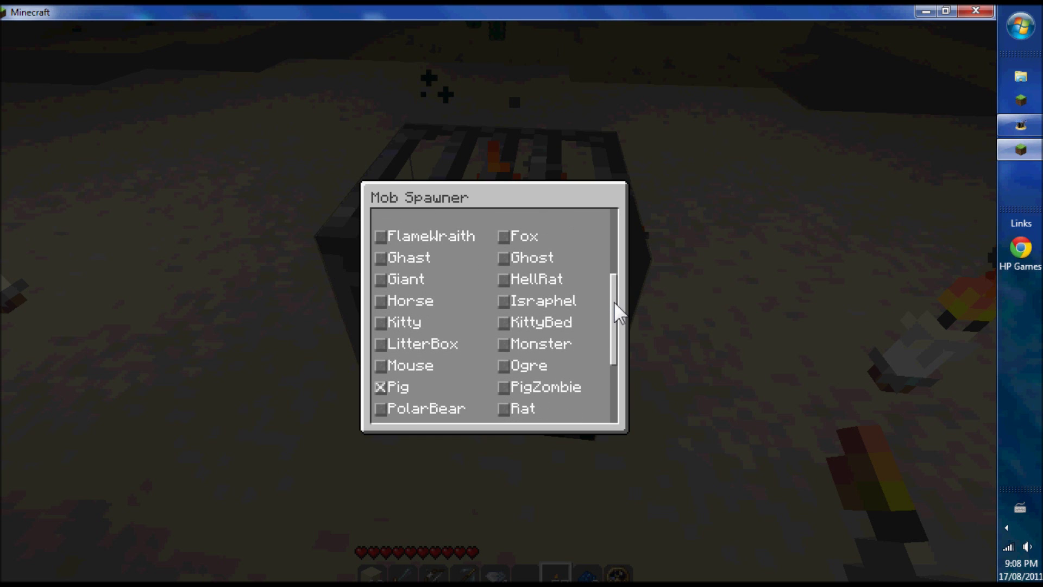
scroll(614, 306, "down", 3)
left_click(380, 365)
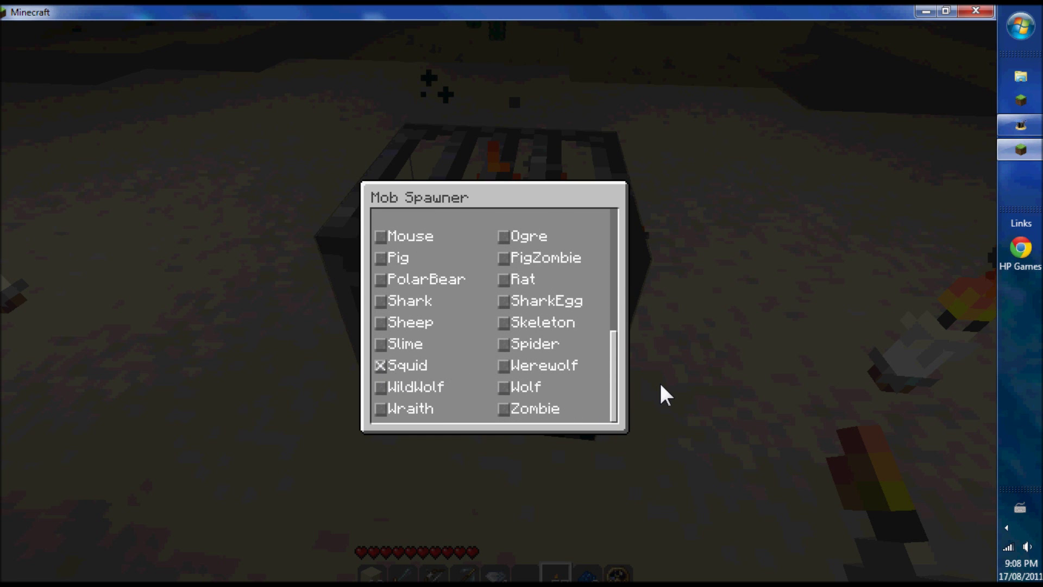
key("Escape")
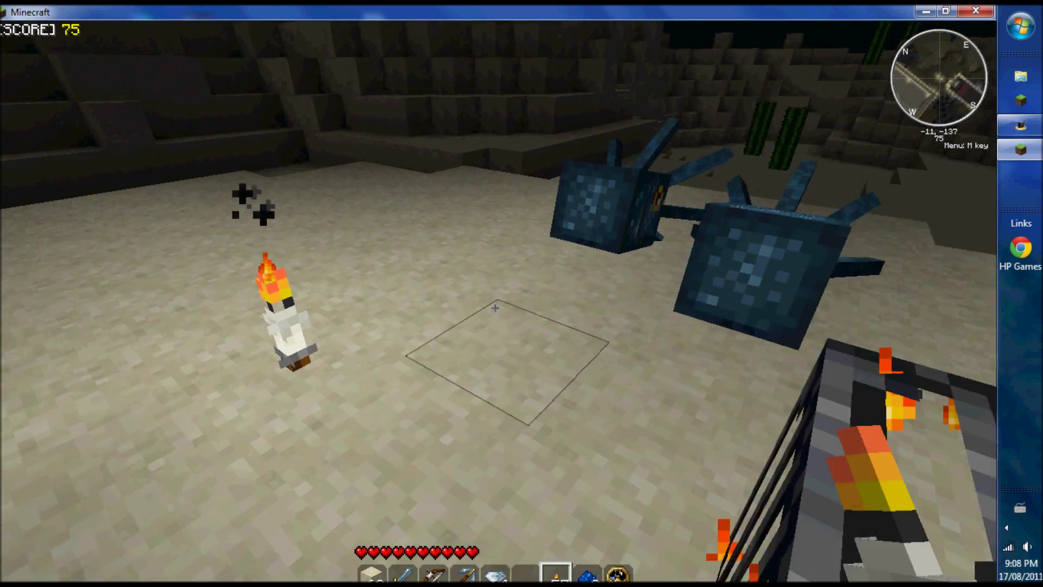
Step: Equip the tool in hotbar slot 4 and kill the squids near the spawner
key("4")
key("w")
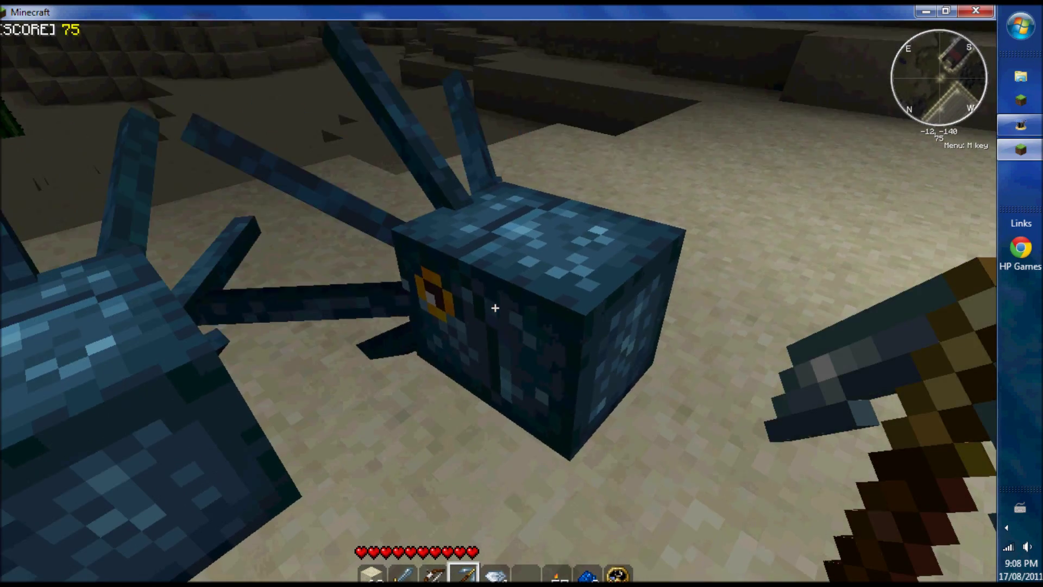
left_click(495, 308)
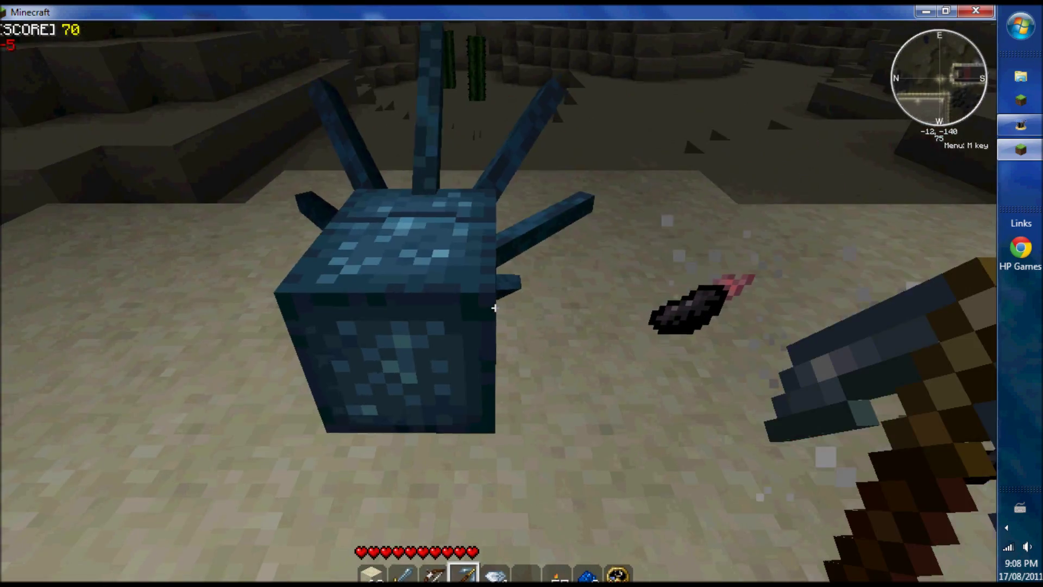
left_click(495, 308)
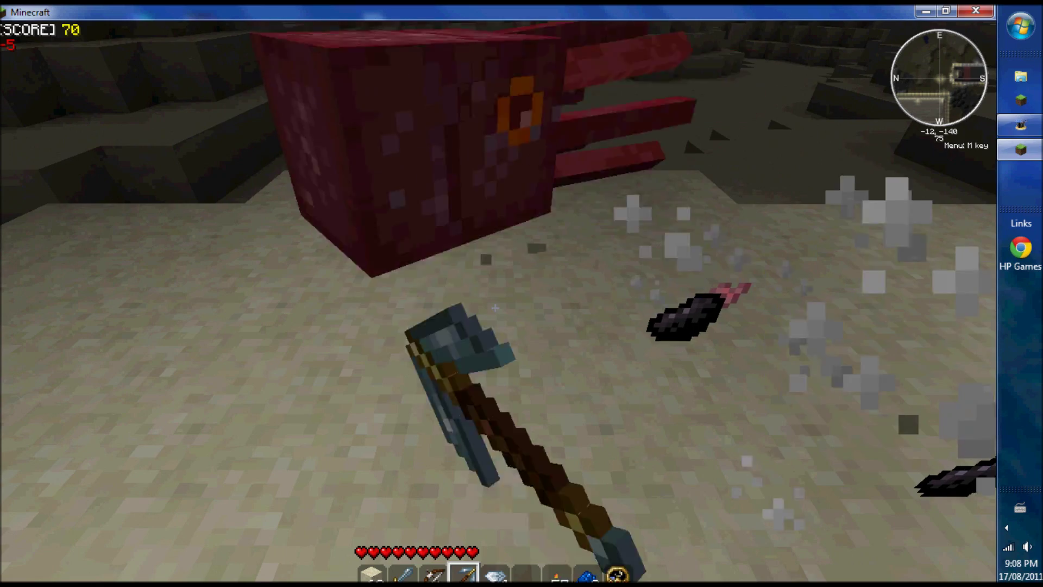
left_click(494, 308)
Step: Change the mob spawner's creature to Skeleton, return to the game and walk past the spawner
key("w")
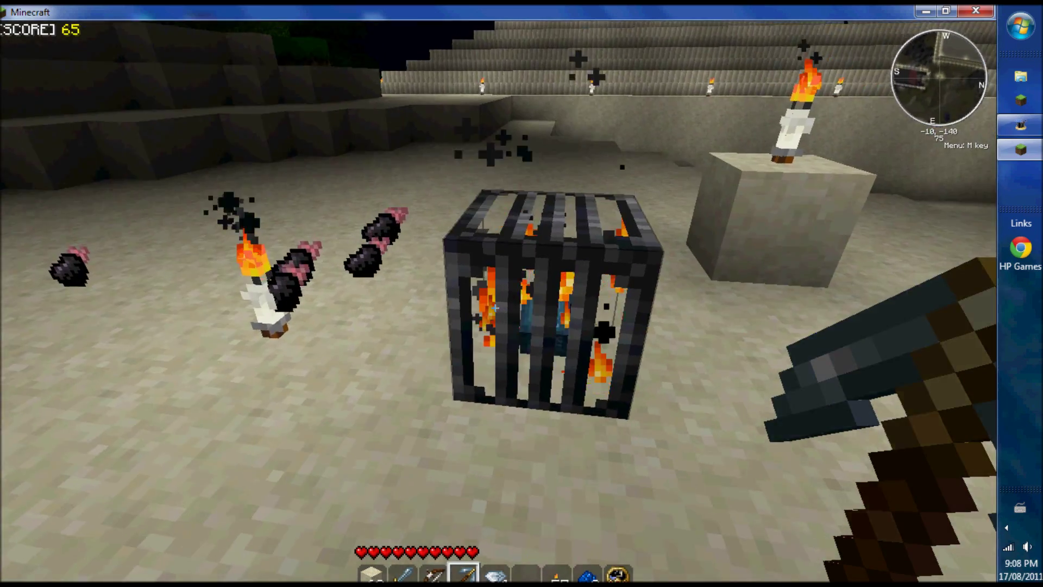
right_click(494, 308)
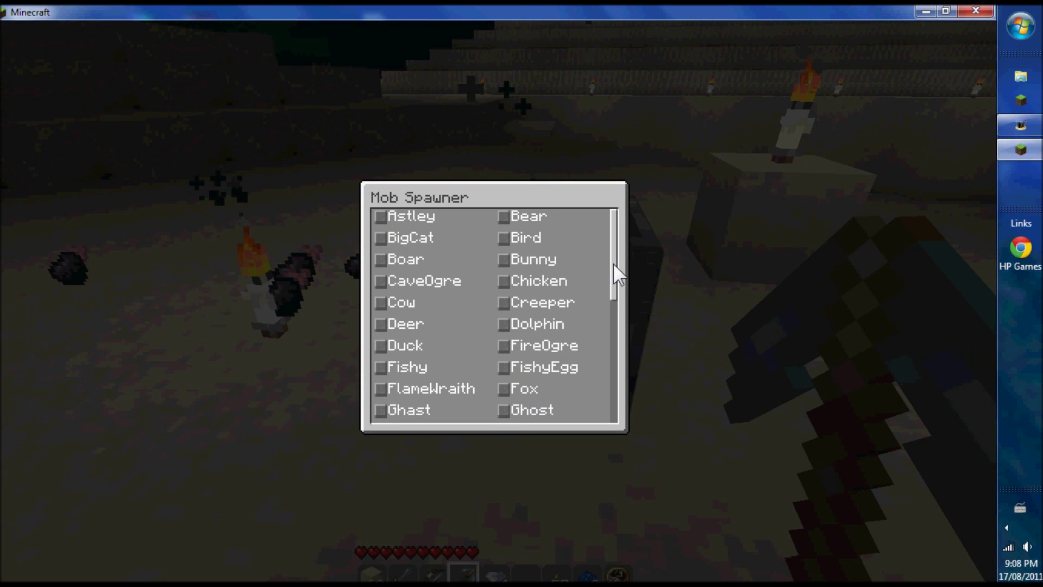
scroll(613, 271, "down", 3)
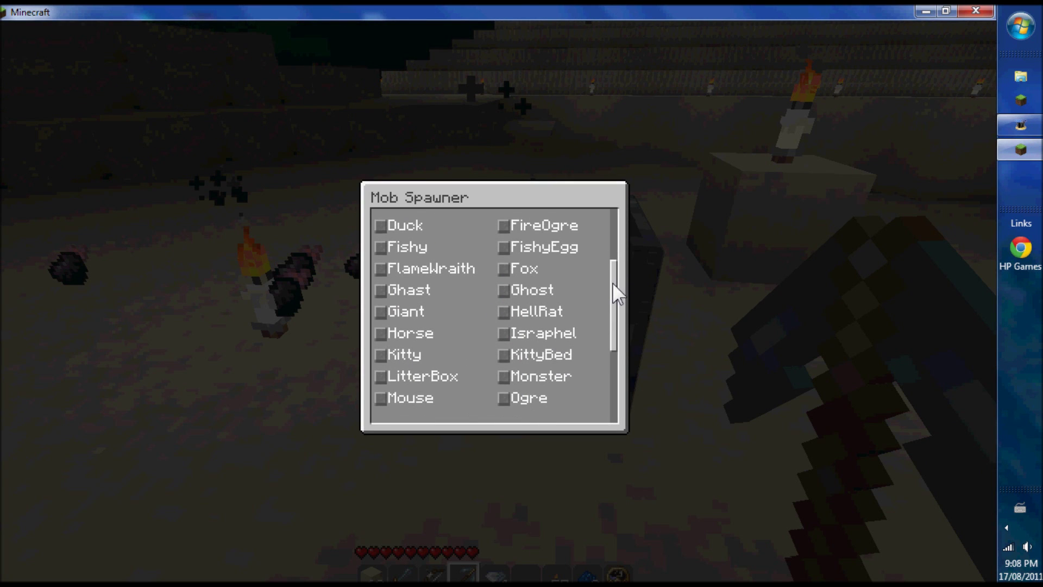
left_click_drag(611, 281, 607, 381)
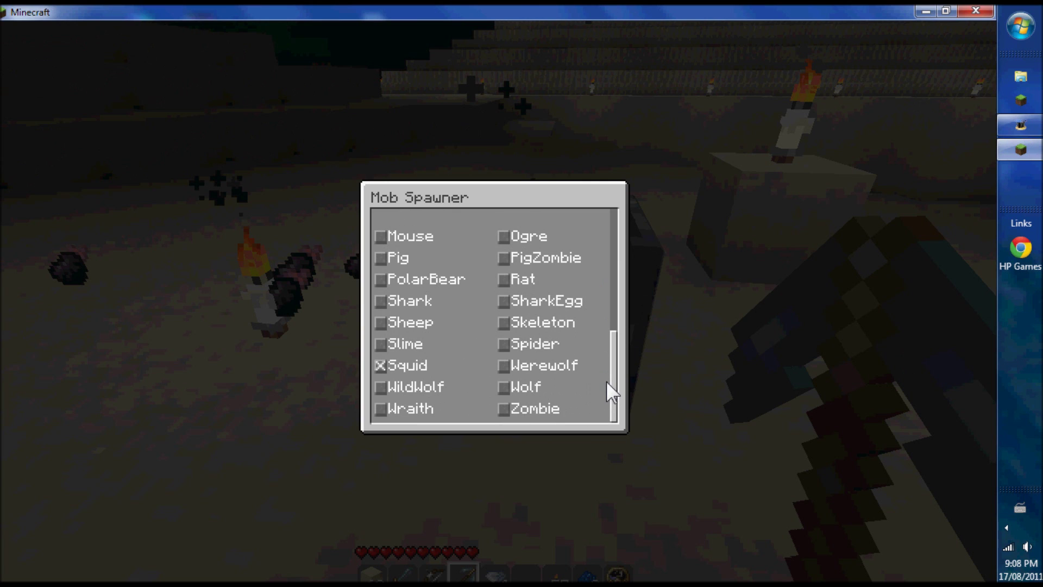
left_click(504, 320)
key("Escape")
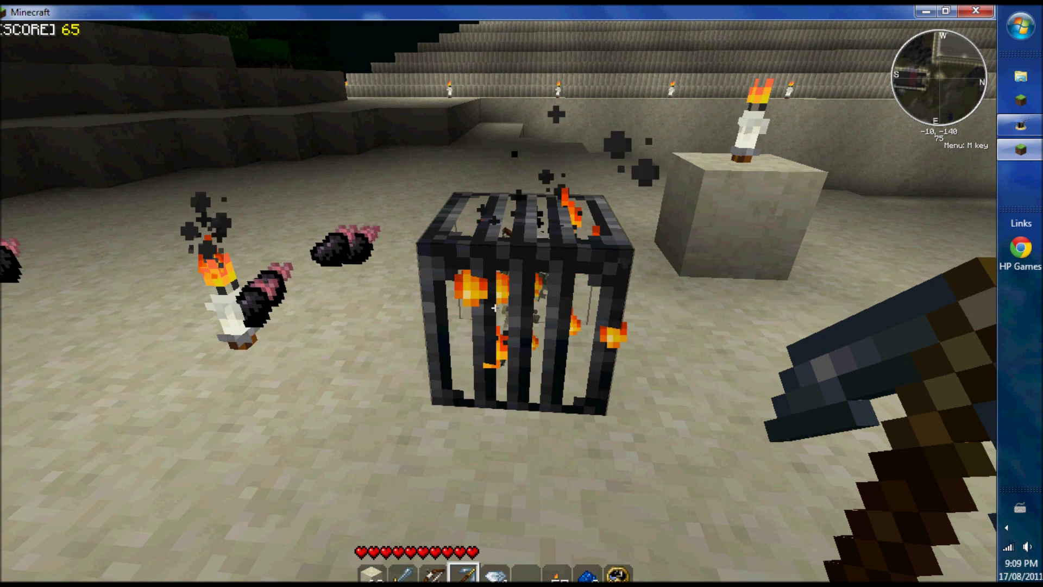
key("w")
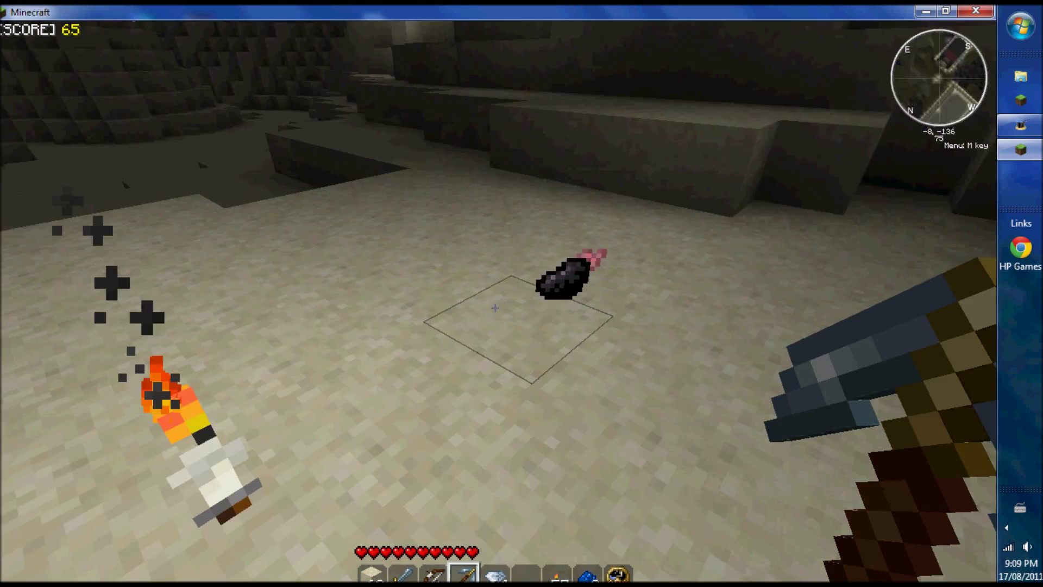
Step: Set the game difficulty to Normal in the options and return to the game
key("Escape")
left_click(501, 301)
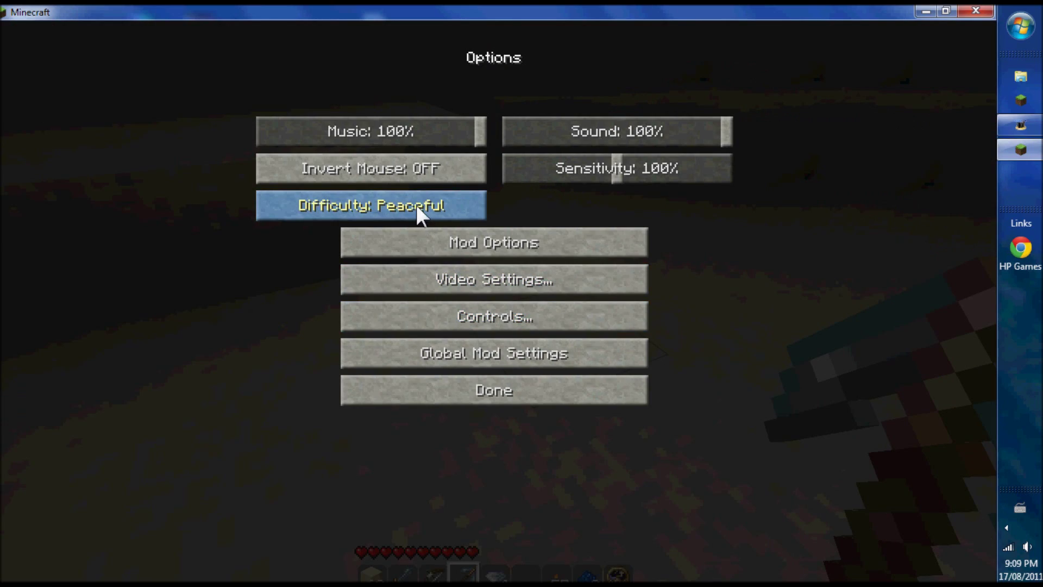
left_click(416, 205)
left_click(416, 204)
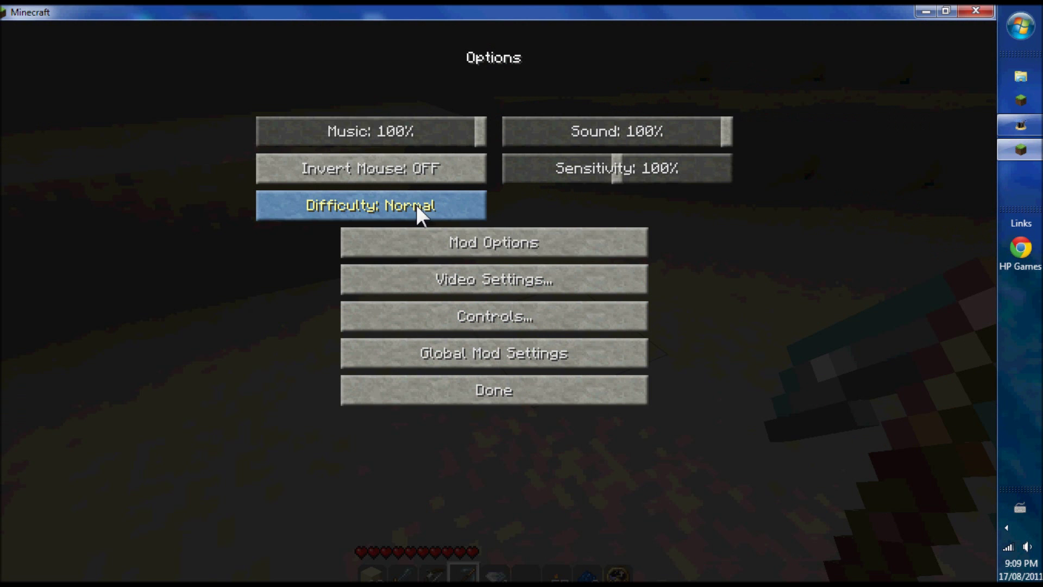
left_click(548, 390)
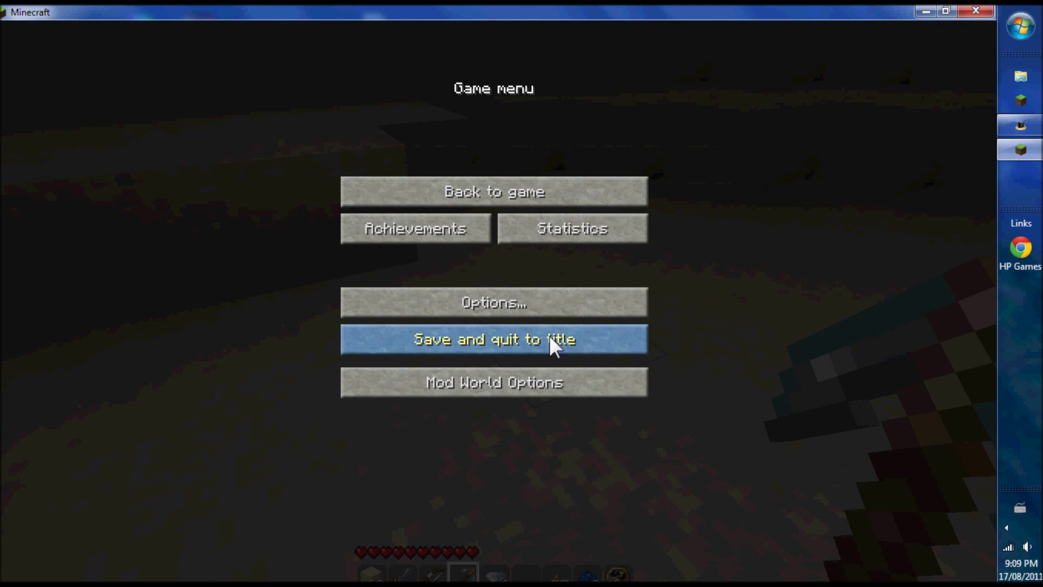
left_click(504, 191)
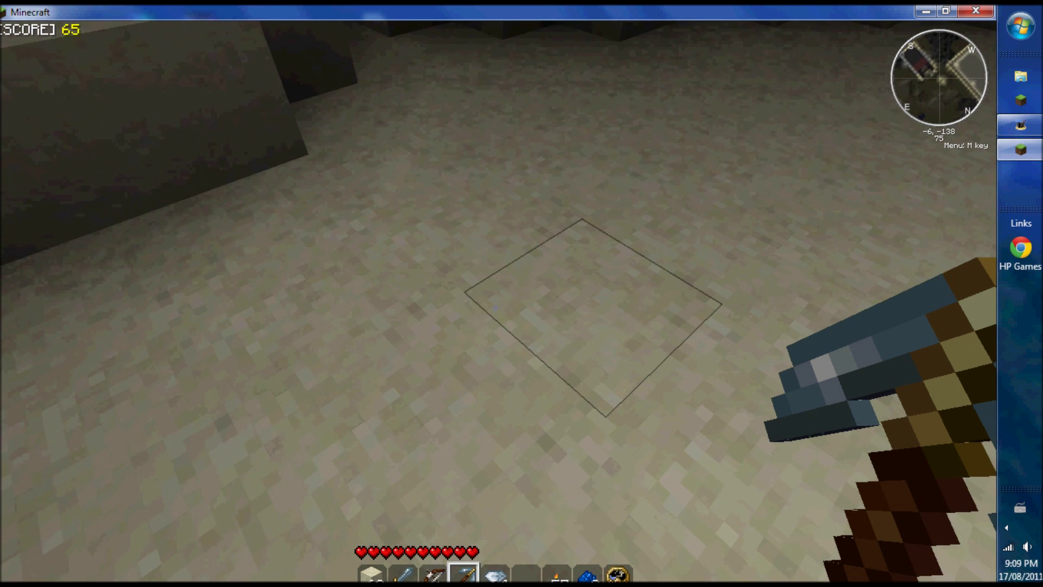
Step: Equip the item in hotbar slot 3 and walk up to the burning mob spawner
scroll(496, 308, "up", 1)
key("w")
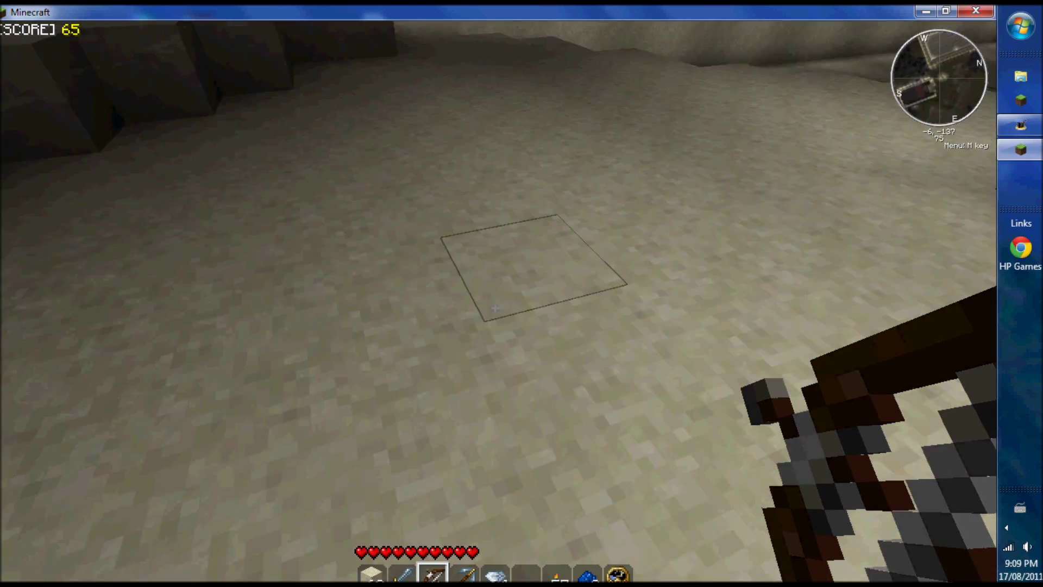
key("w")
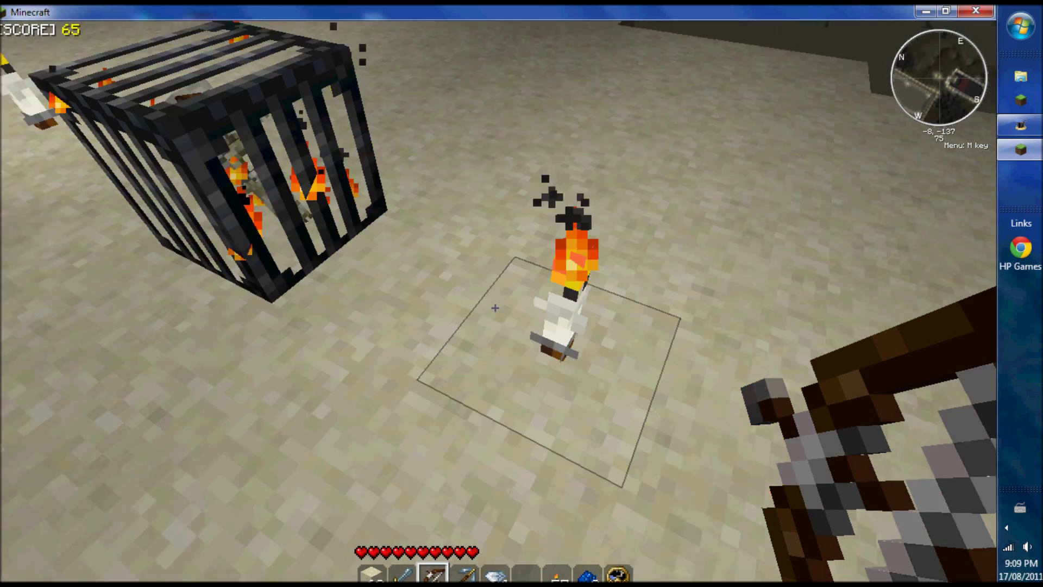
left_click(496, 308)
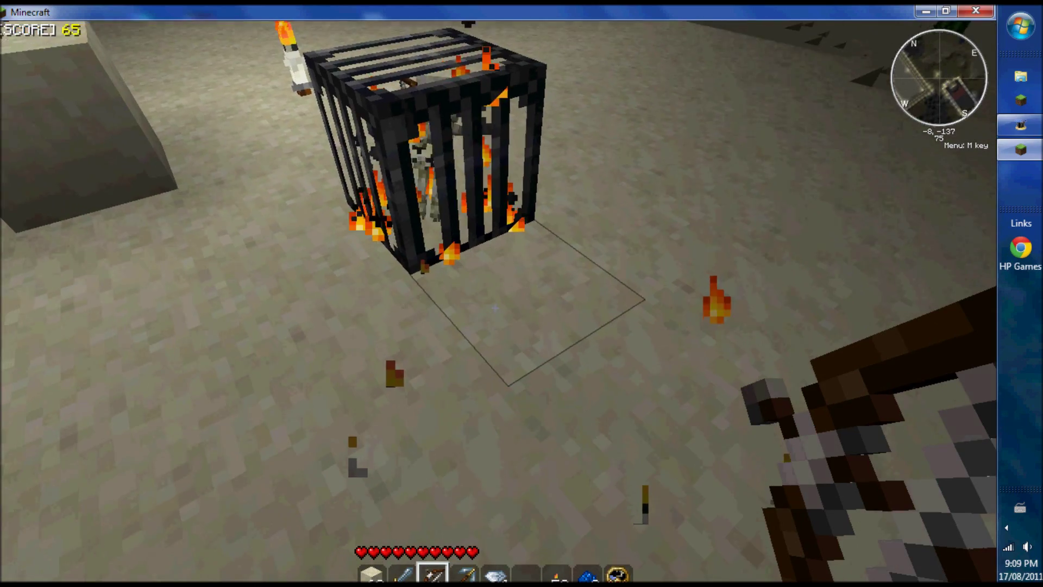
Step: Circle the spawner and back away past the torch-topped block to check for spawned skeletons, then pause and resume the game
key("a")
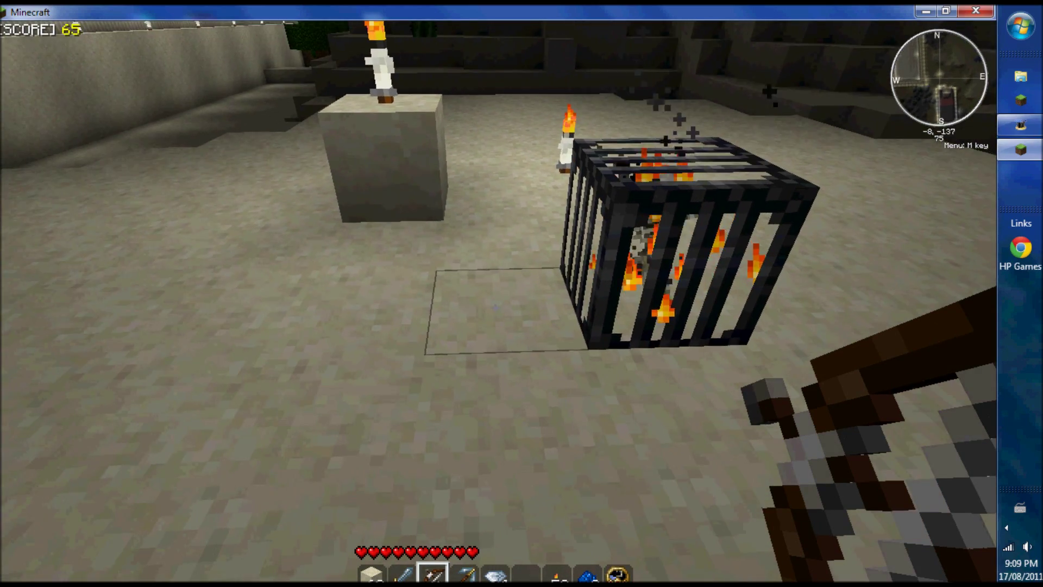
key("a")
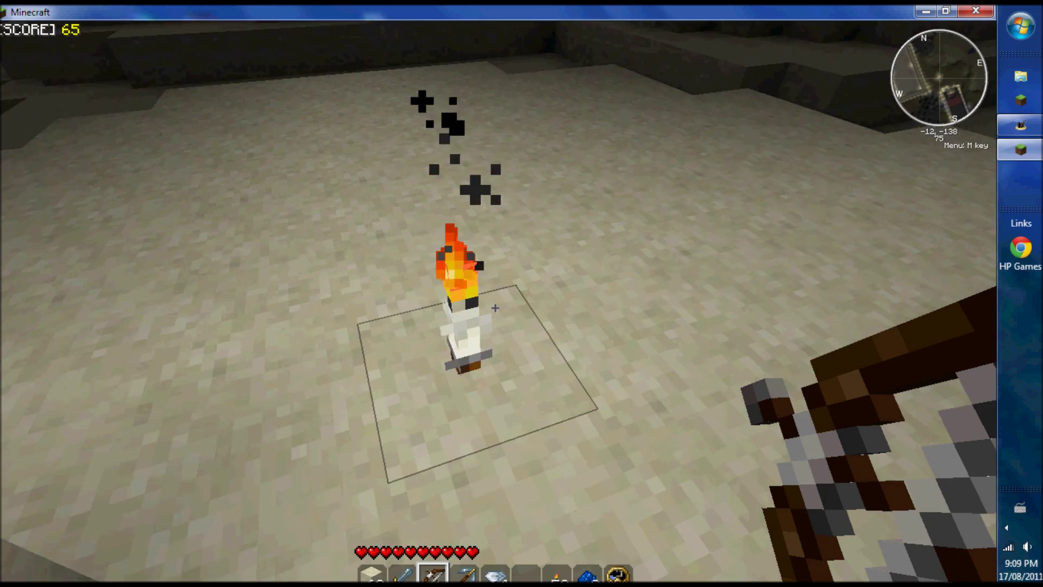
key("a")
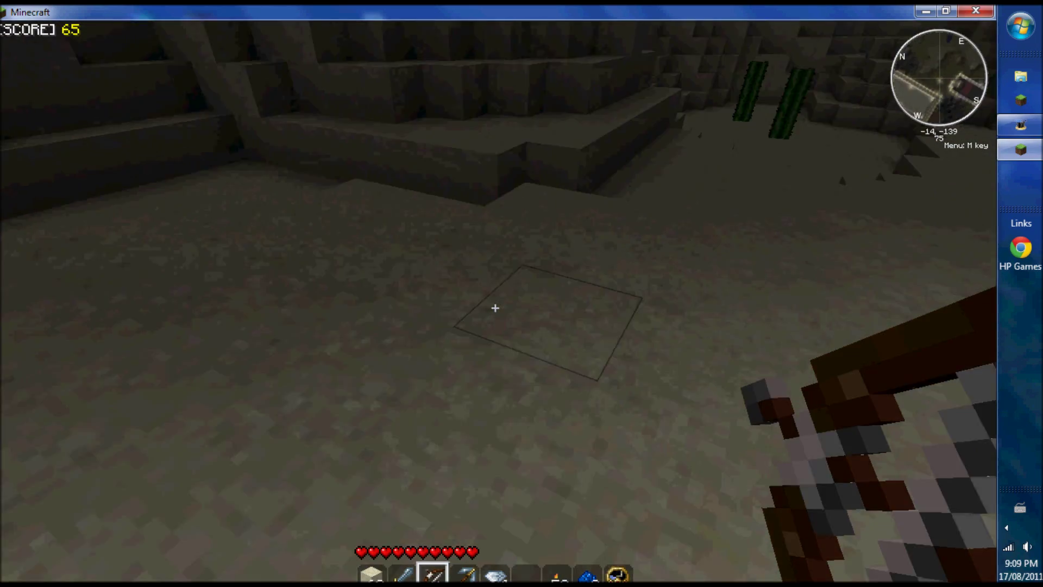
key("w")
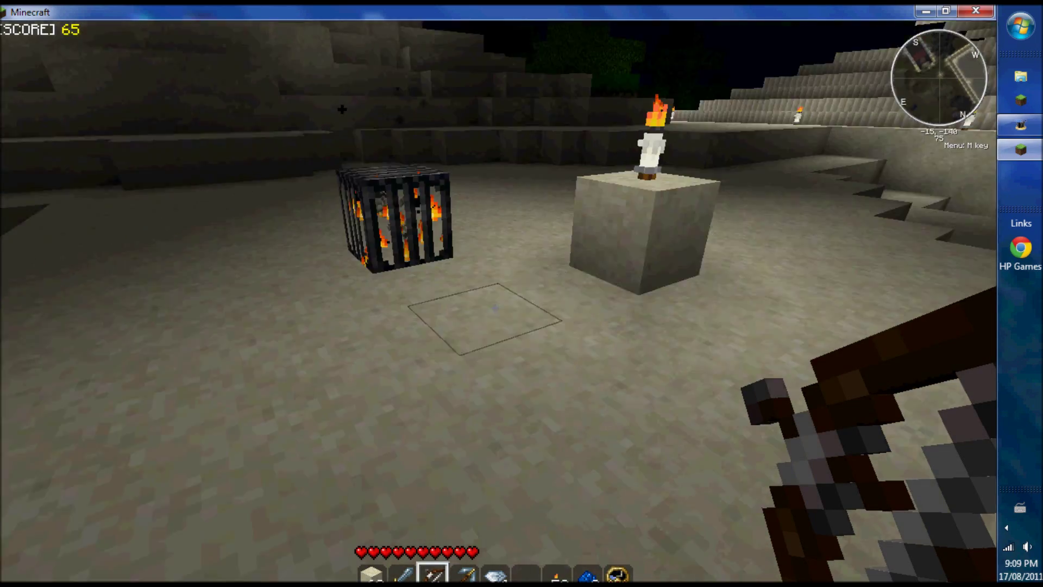
key("s")
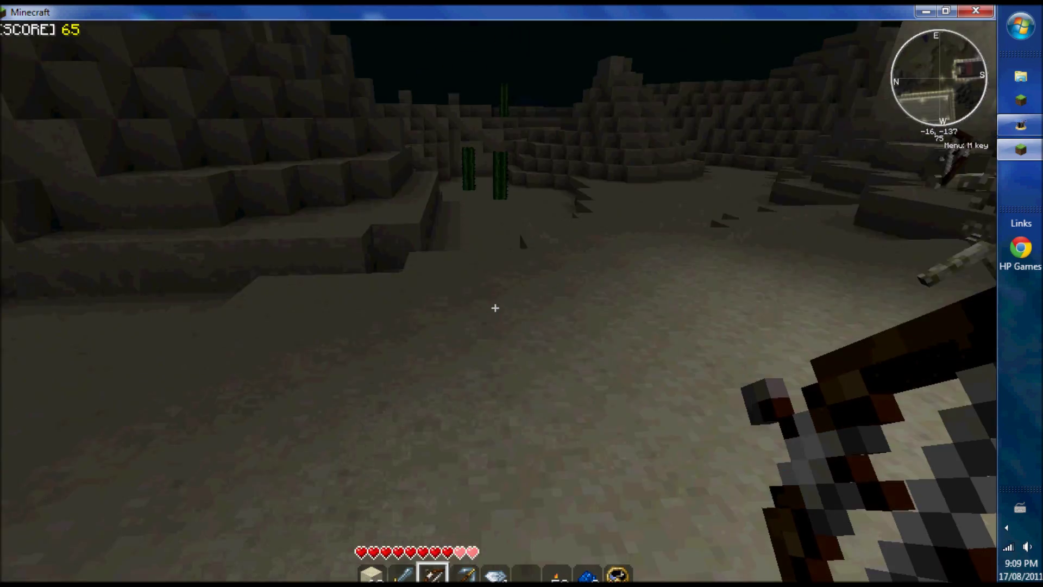
key("s")
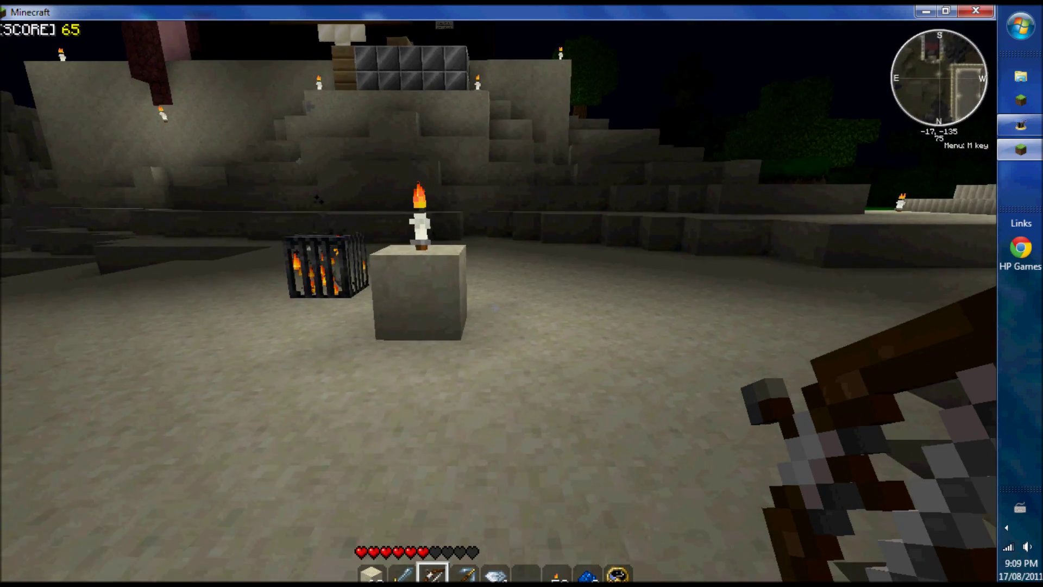
key("Escape")
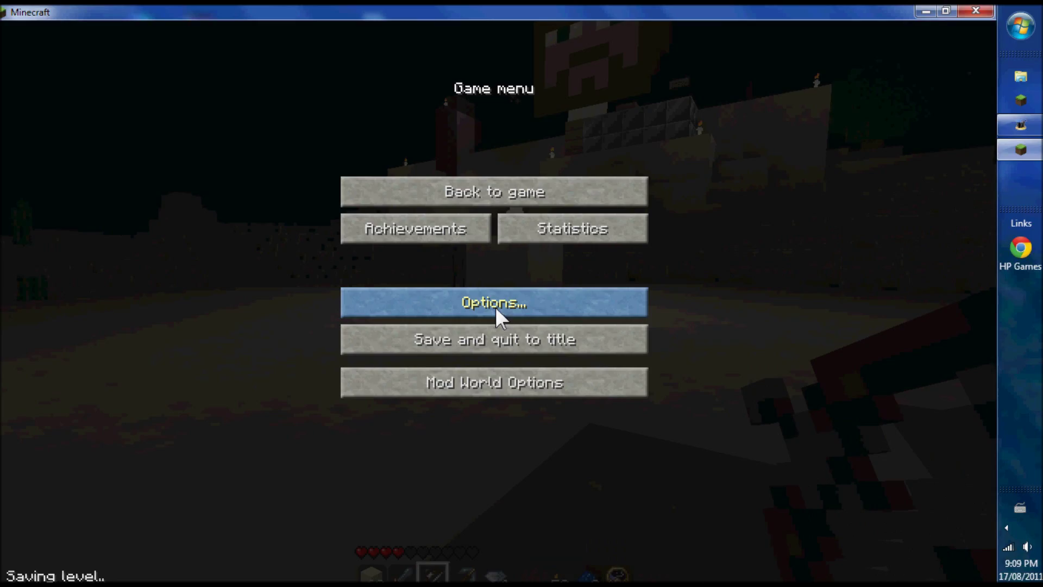
left_click(481, 187)
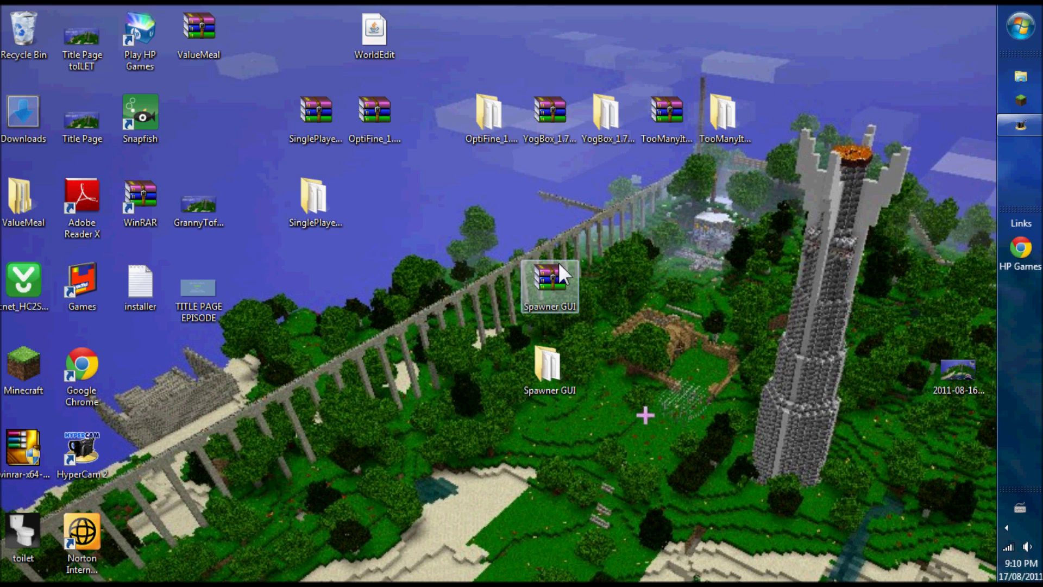
Step: Switch to the desktop and move the Spawner GUI archive and folder up into the row of the SinglePlayerCommands folder
left_click_drag(559, 262, 434, 179)
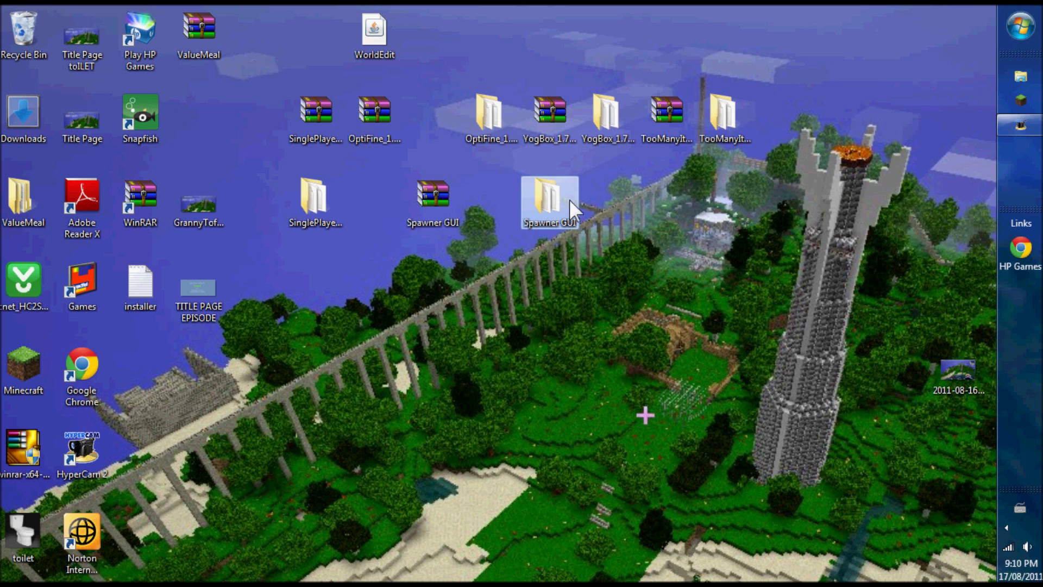